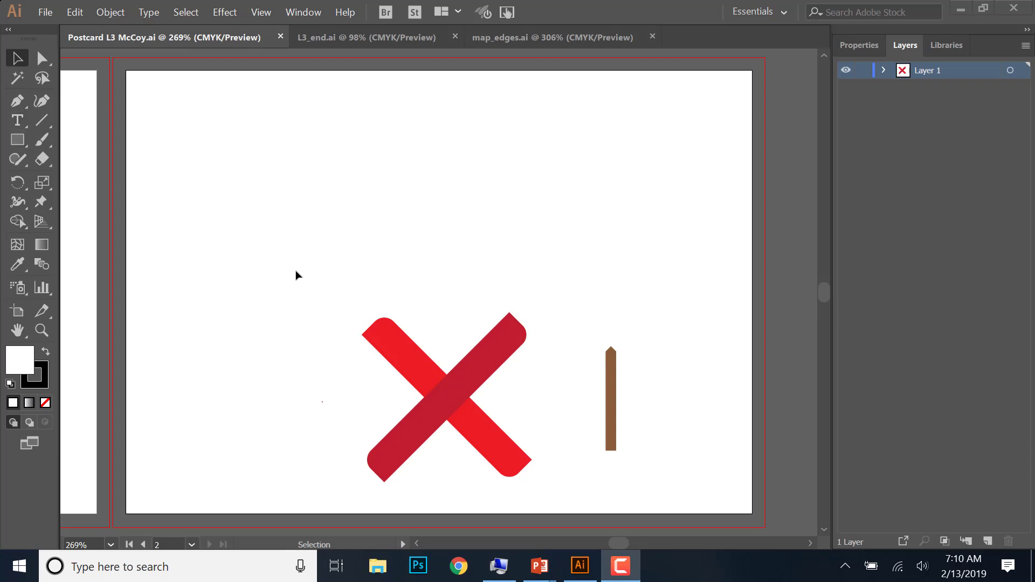
Review the finished map in L3_end.ai and the torn-edge shape in map_edges.ai, and return to the postcard document
{"action": "left_click", "coordinate": [337, 37]}
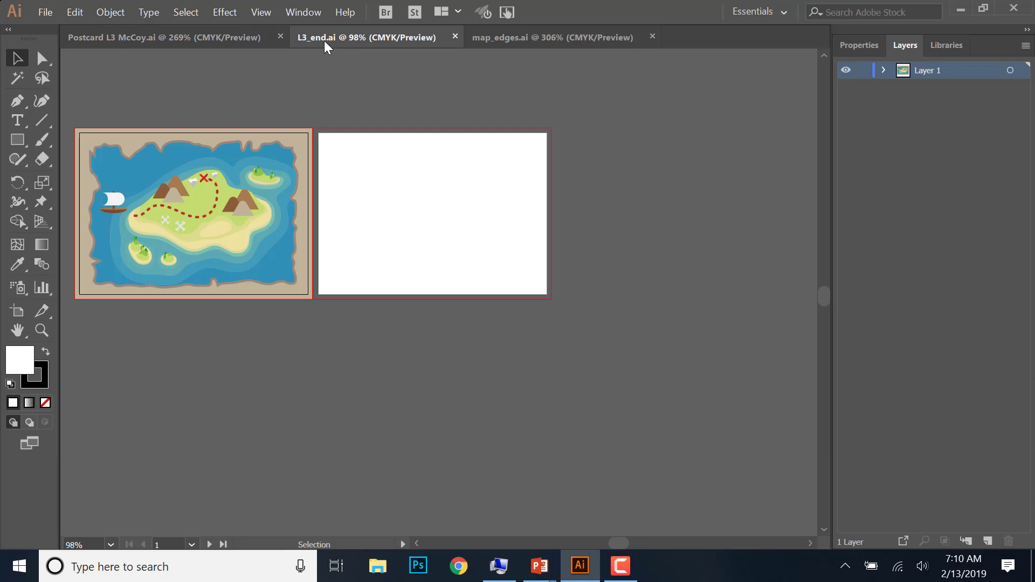
{"action": "left_click", "coordinate": [517, 43]}
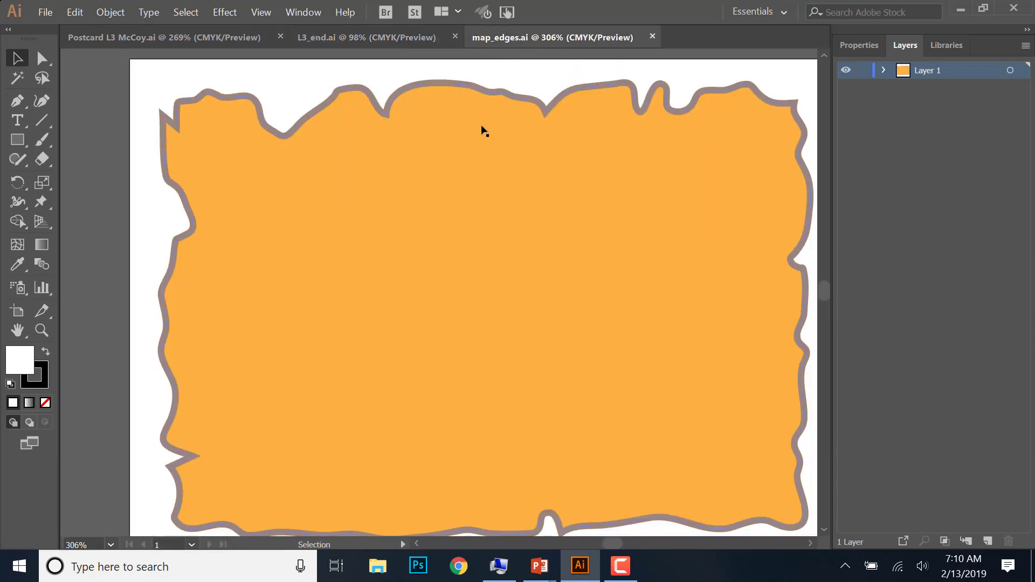
{"action": "left_click", "coordinate": [176, 38]}
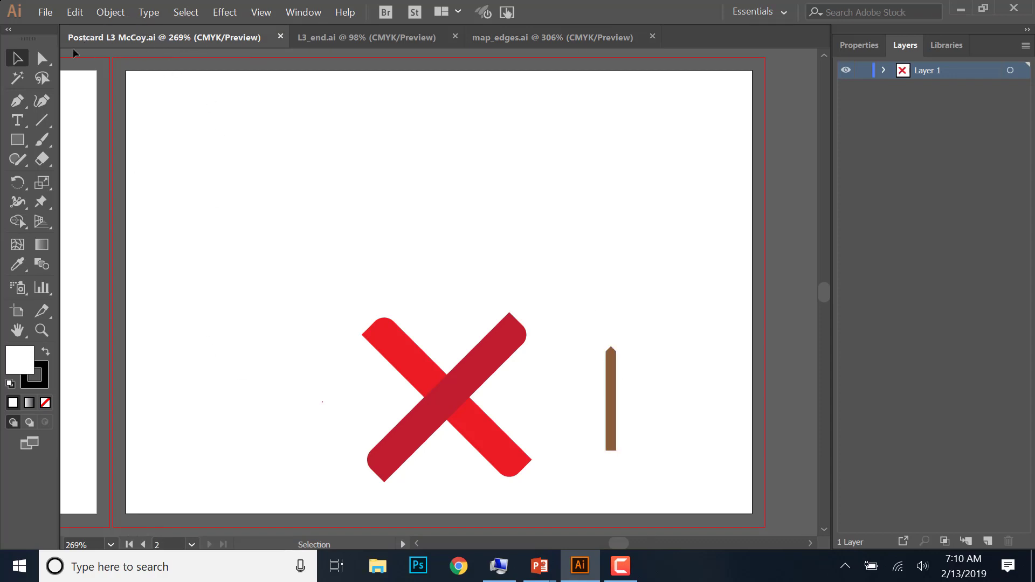
Browse File Explorer to the Lesson03 folder under VIDEO (V:), ME2, Graphic Design- 3rd pd, Illustrator Lessons, and return to Illustrator
{"action": "left_click", "coordinate": [372, 575]}
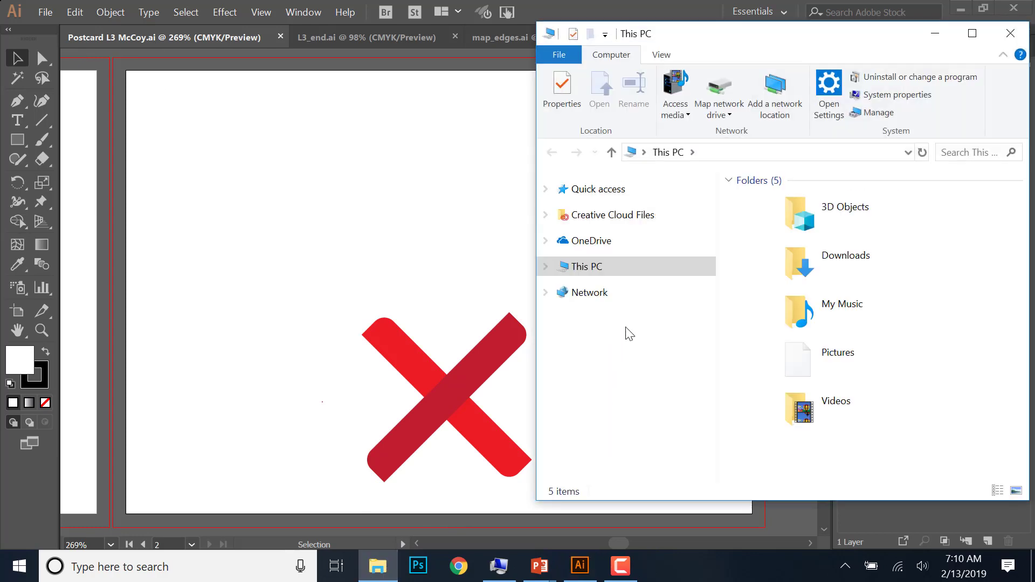
{"action": "scroll", "coordinate": [696, 345], "scroll_direction": "down", "scroll_amount": 1}
{"action": "left_click", "coordinate": [620, 430]}
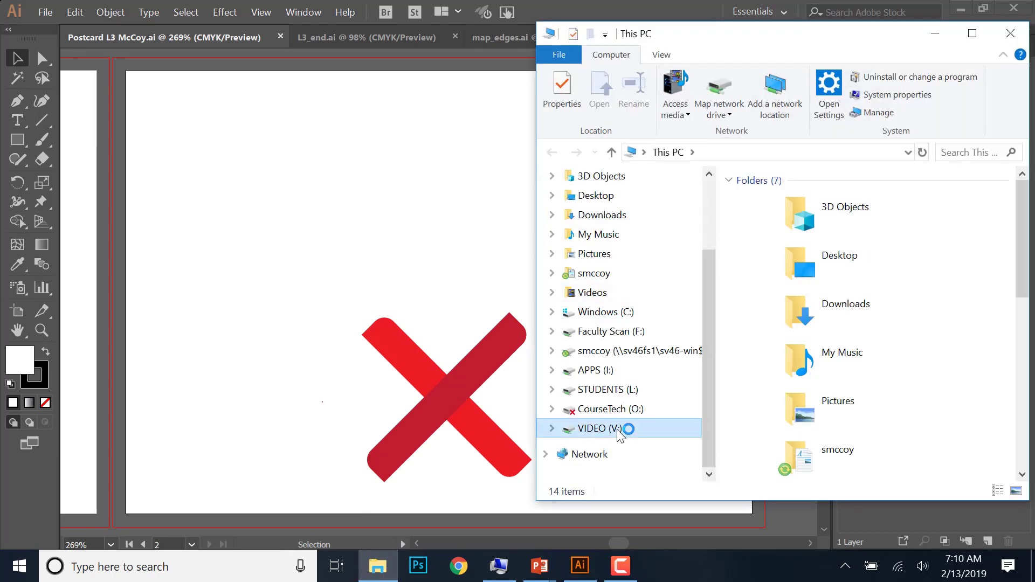
{"action": "double_click", "coordinate": [795, 235]}
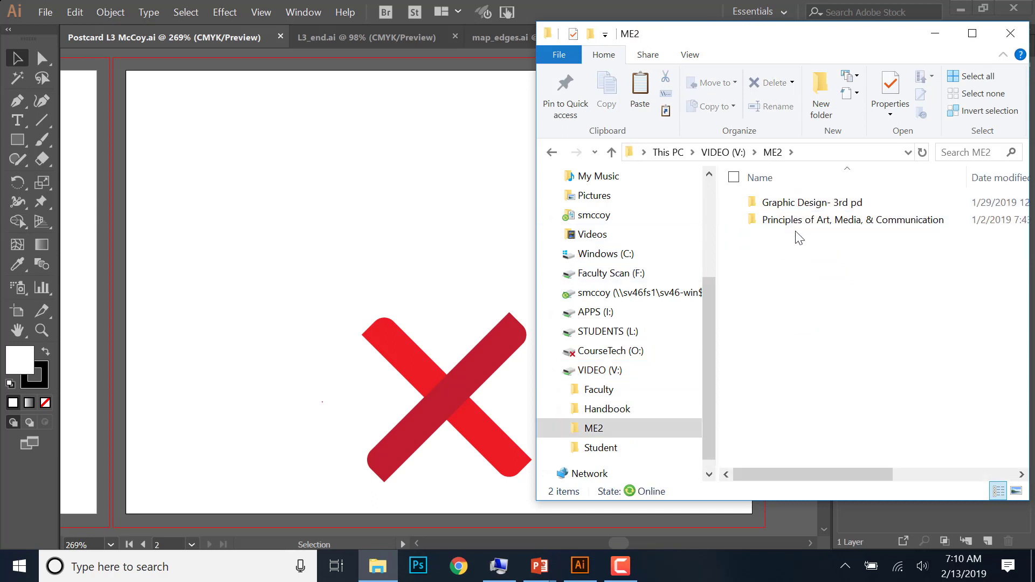
{"action": "double_click", "coordinate": [810, 208]}
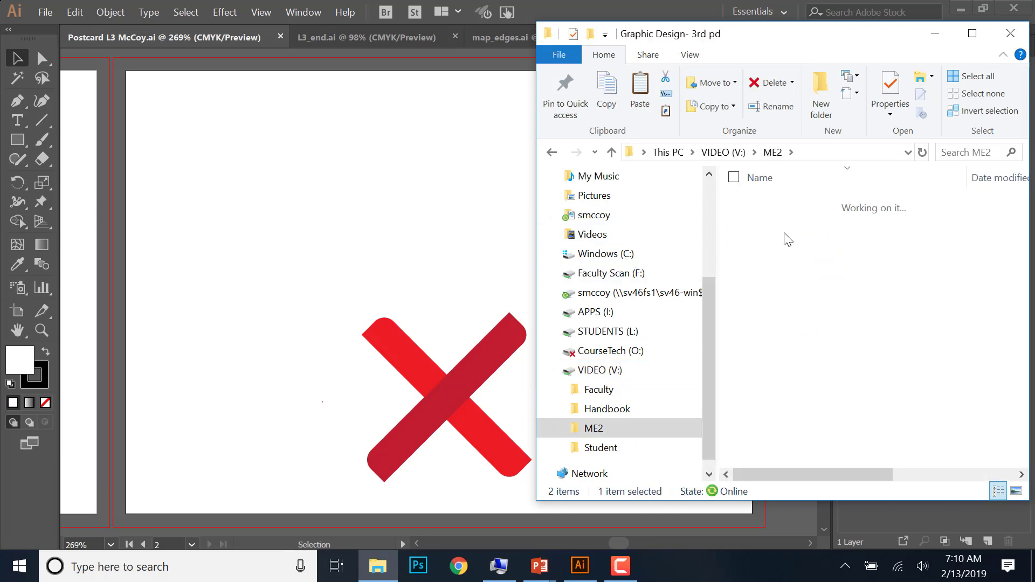
{"action": "double_click", "coordinate": [813, 227]}
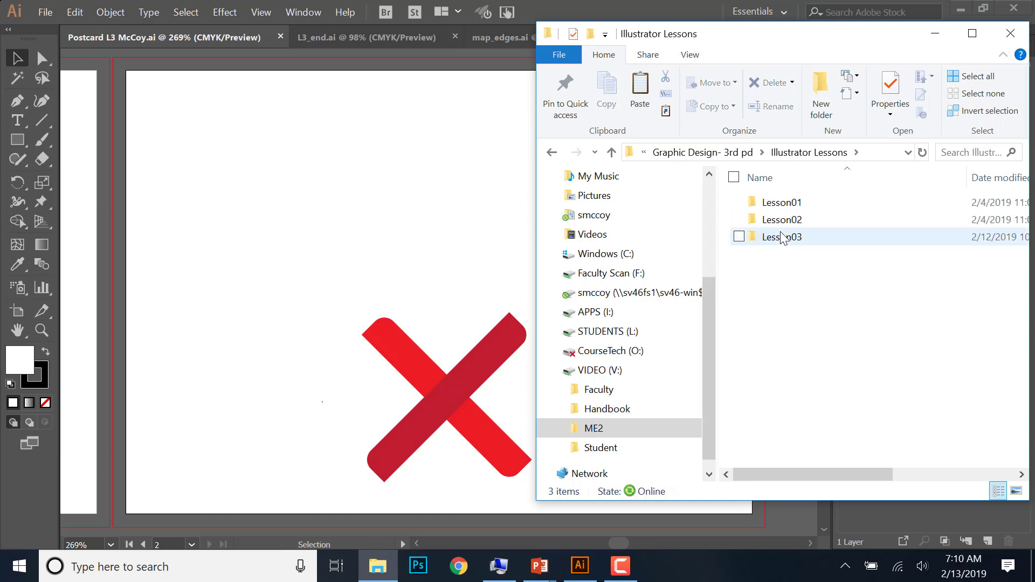
{"action": "left_click", "coordinate": [783, 242]}
{"action": "double_click", "coordinate": [783, 242]}
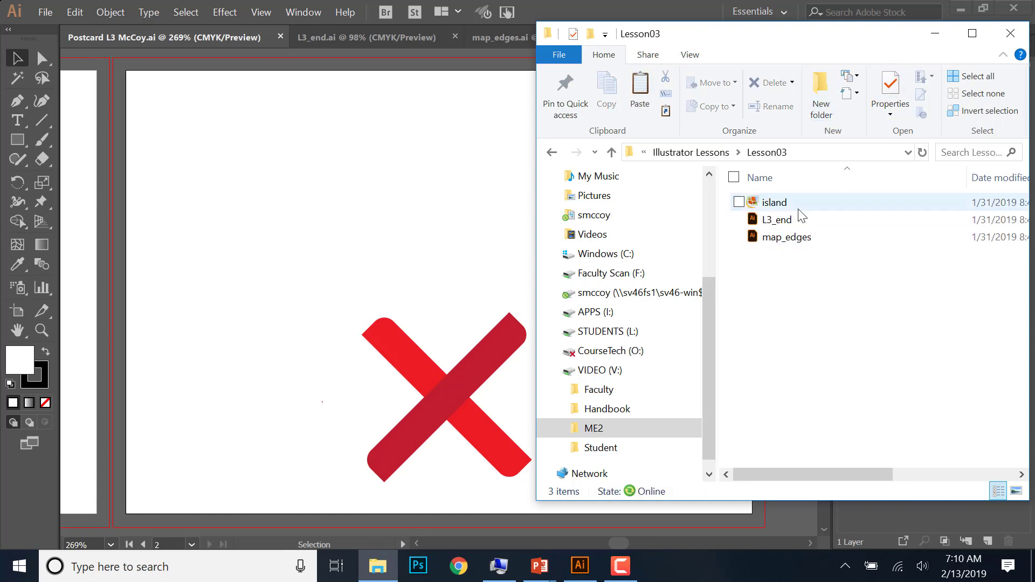
{"action": "left_click", "coordinate": [1026, 33]}
{"action": "left_click", "coordinate": [391, 462]}
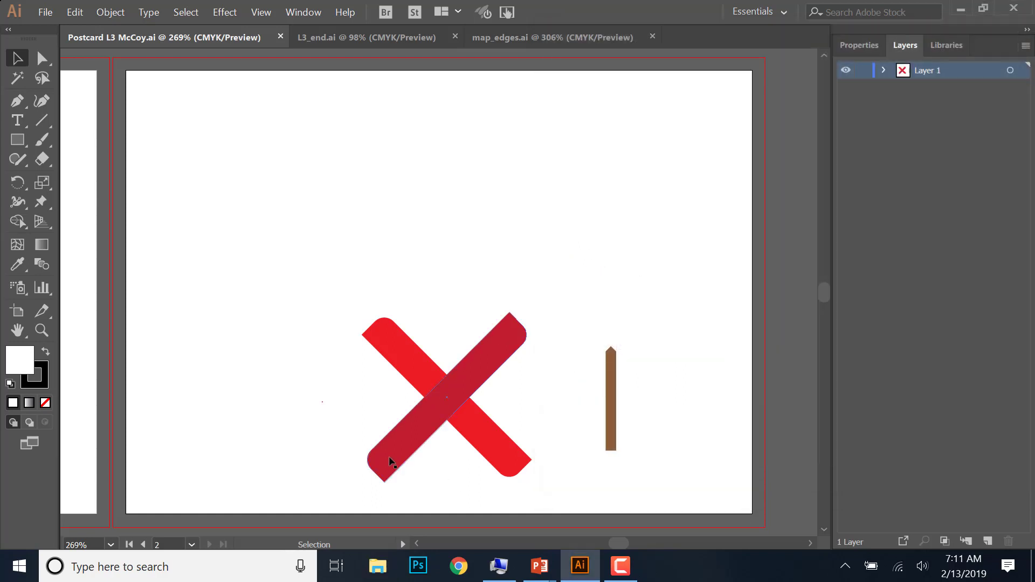
{"action": "left_click", "coordinate": [299, 352]}
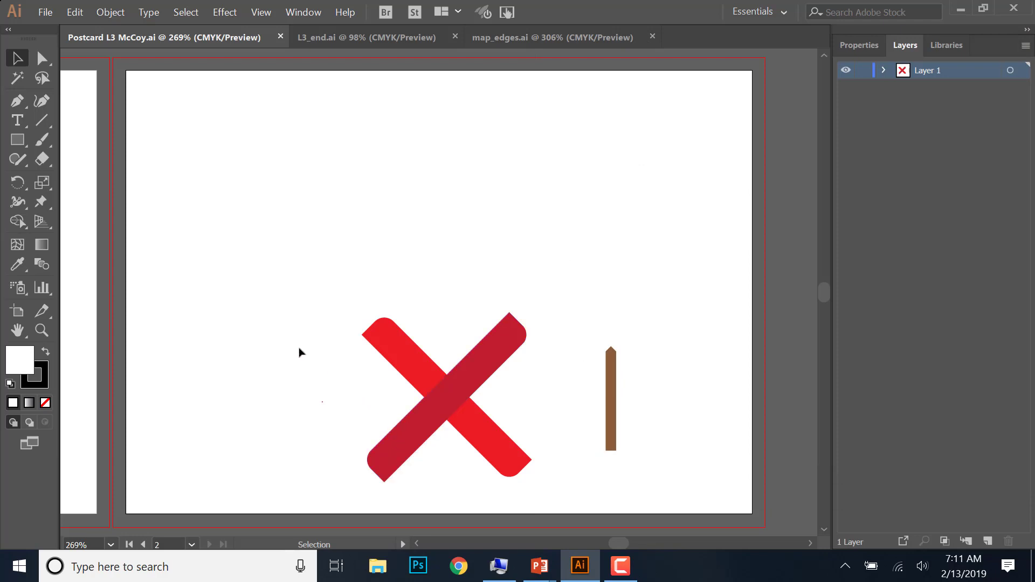
Draw a practice wide ellipse and a perfect circle side by side in the artboard's upper area with the Ellipse tool
{"action": "left_click", "coordinate": [21, 143]}
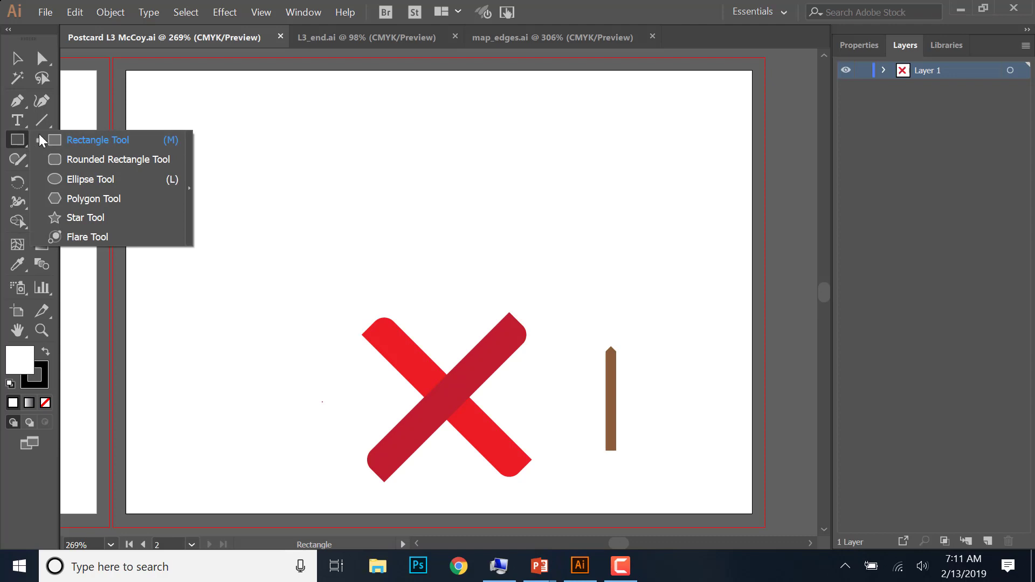
{"action": "left_click", "coordinate": [86, 179]}
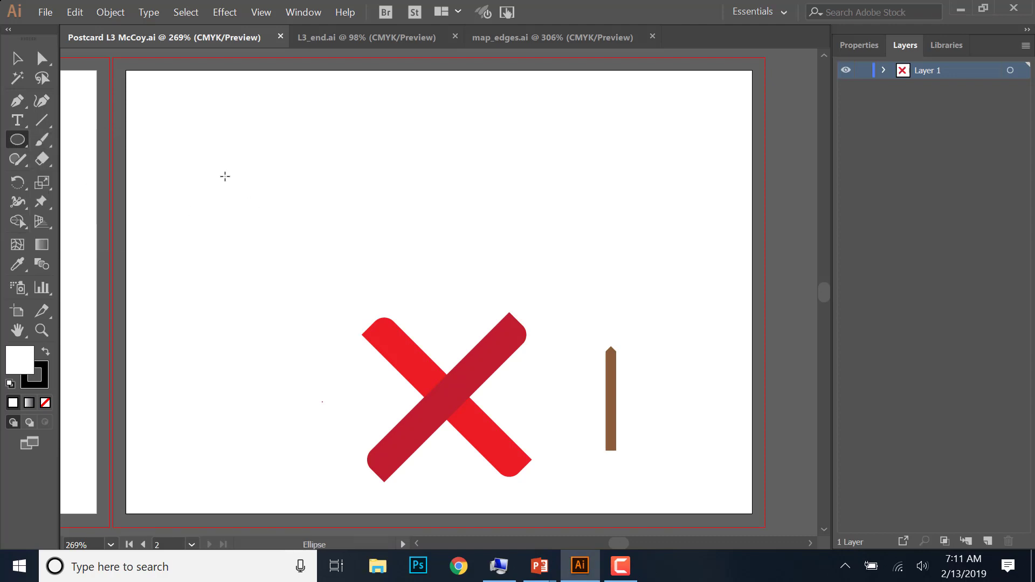
{"action": "left_click_drag", "start_coordinate": [170, 130], "coordinate": [296, 200]}
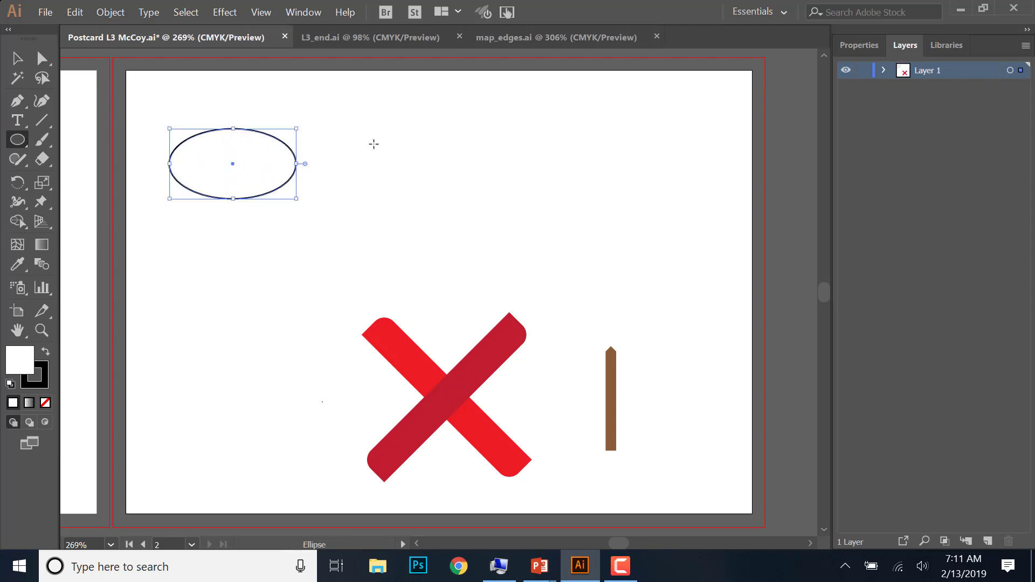
{"action": "left_click_drag", "start_coordinate": [380, 131], "coordinate": [442, 223]}
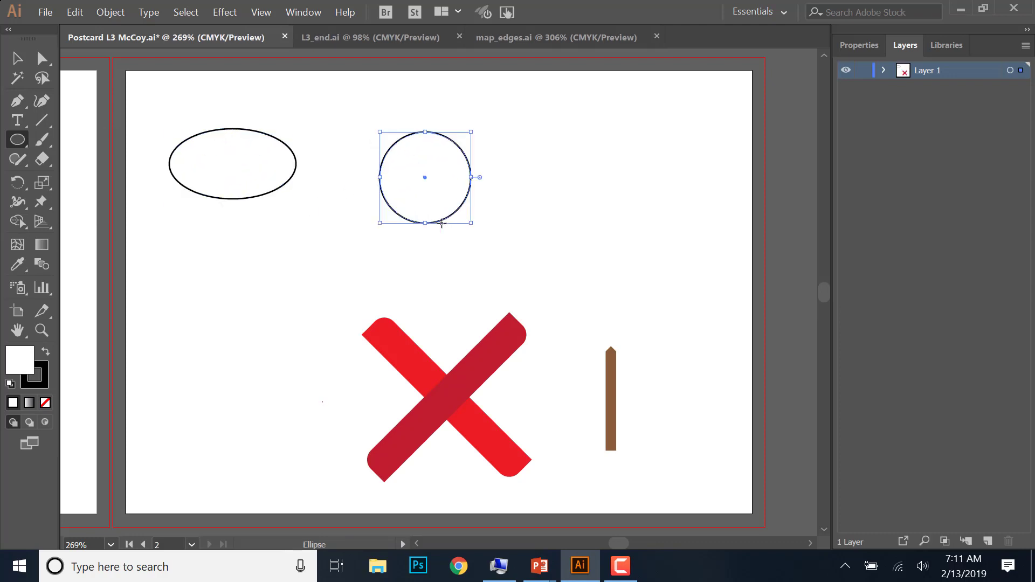
Delete the practice circle and the practice ellipse from the artboard
{"action": "key", "text": "v"}
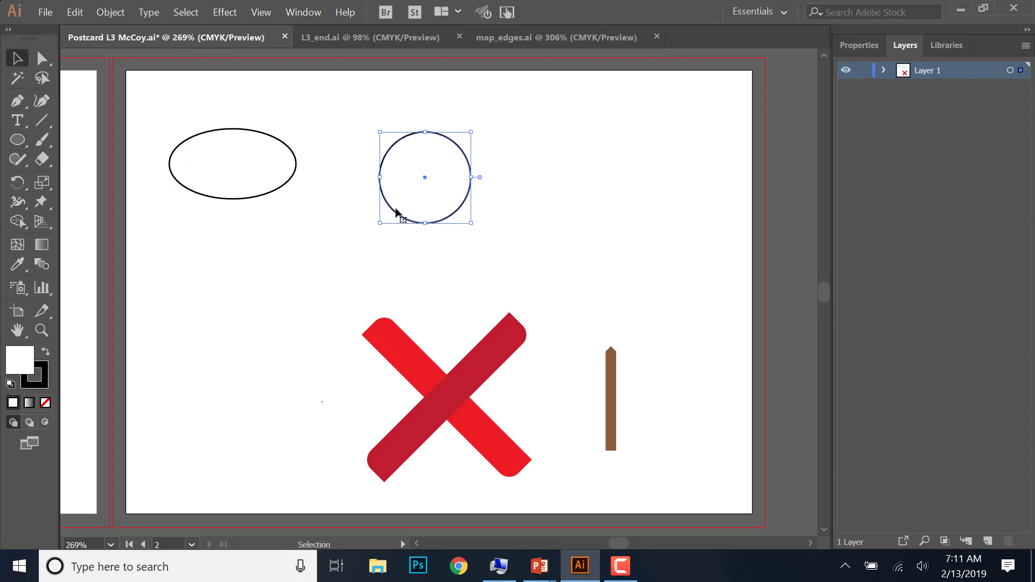
{"action": "key", "text": "Delete"}
{"action": "left_click", "coordinate": [268, 195]}
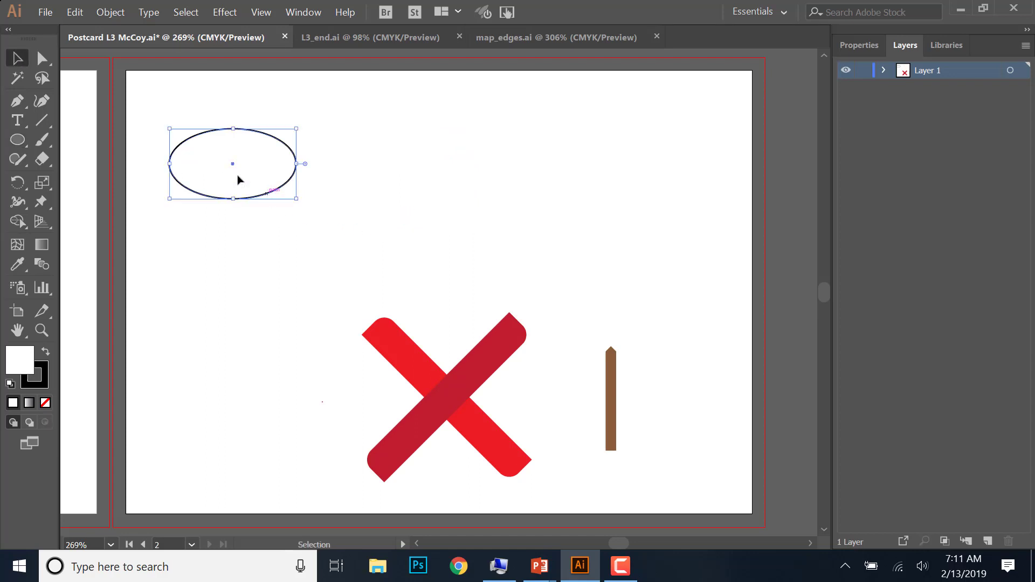
{"action": "key", "text": "Delete"}
Draw a wide, flat ellipse on the blank area of the artboard above the red X
{"action": "left_click", "coordinate": [17, 139]}
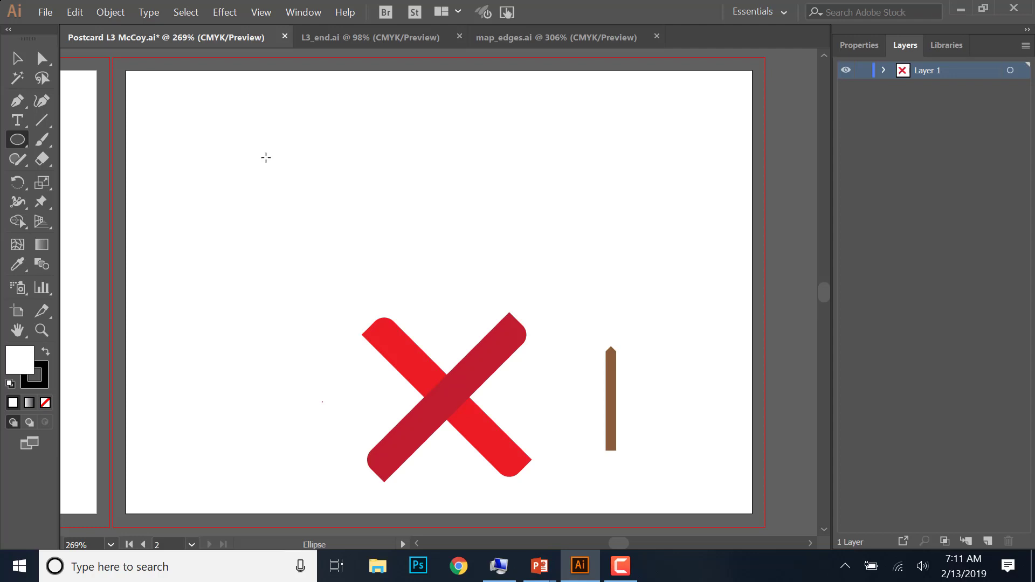
{"action": "mouse_move", "coordinate": [257, 154]}
{"action": "left_mouse_down"}
{"action": "mouse_move", "coordinate": [427, 175]}
{"action": "mouse_move", "coordinate": [412, 179]}
{"action": "mouse_move", "coordinate": [416, 208]}
{"action": "left_mouse_up"}
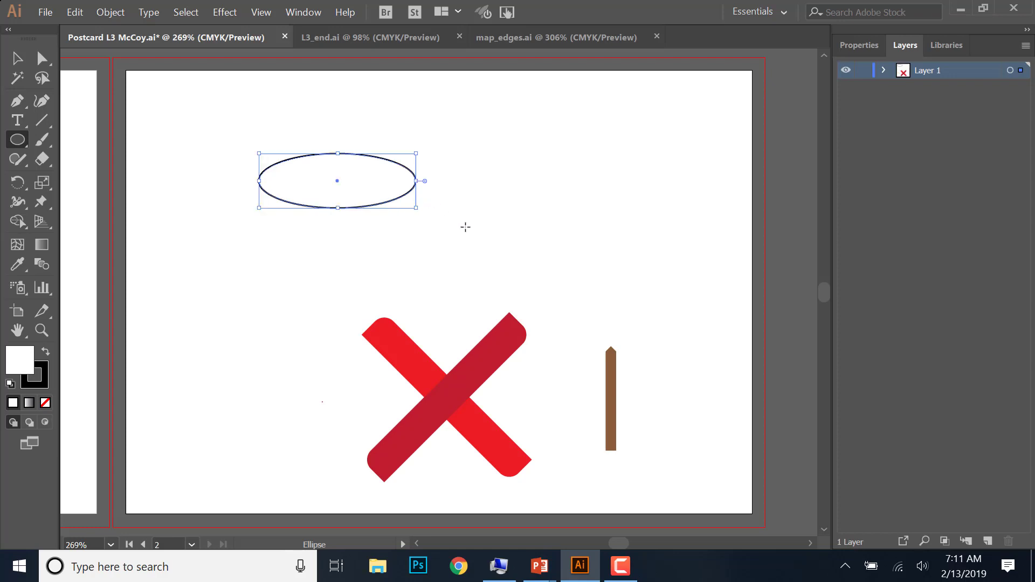
{"action": "left_click", "coordinate": [17, 59]}
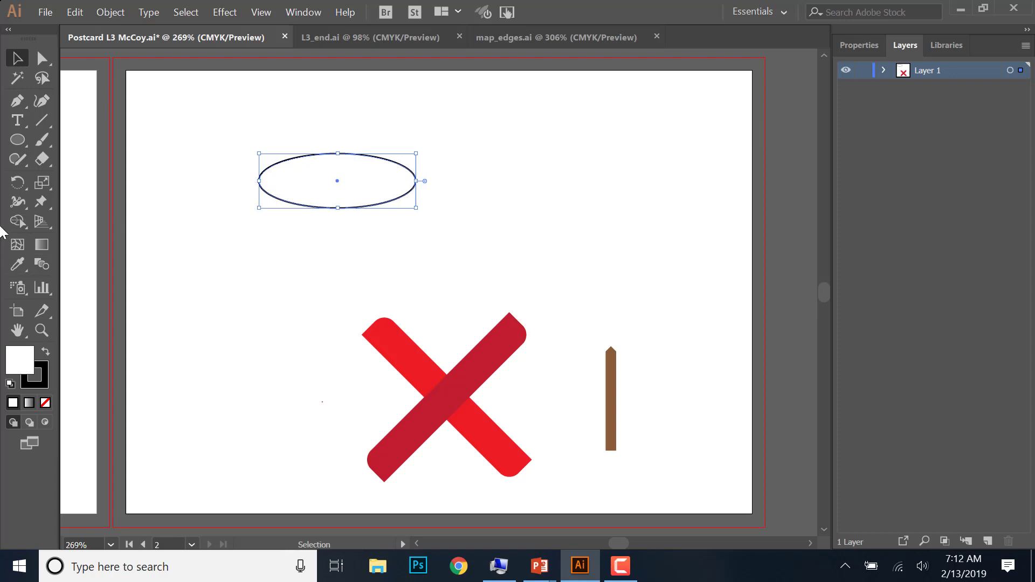
Apply the brown fill and no stroke of the narrow pointed post to the ellipse with the Eyedropper tool
{"action": "left_click", "coordinate": [18, 264]}
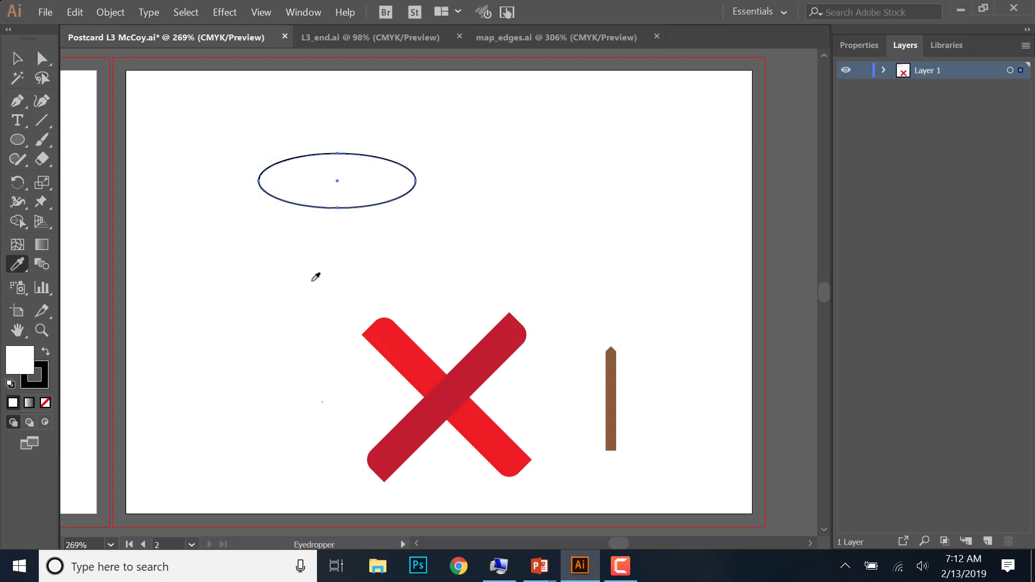
{"action": "left_click", "coordinate": [614, 366]}
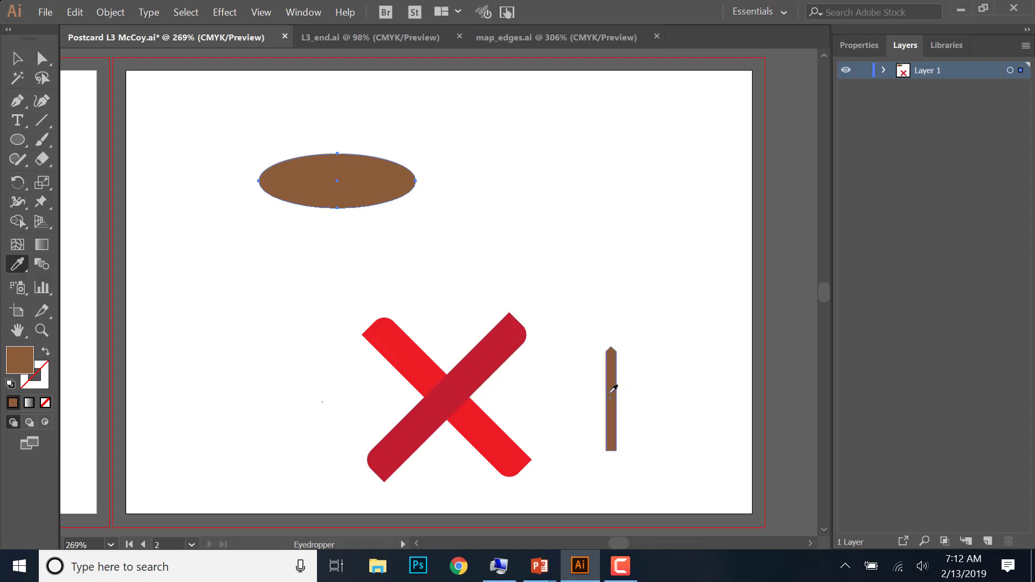
{"action": "left_click", "coordinate": [17, 58]}
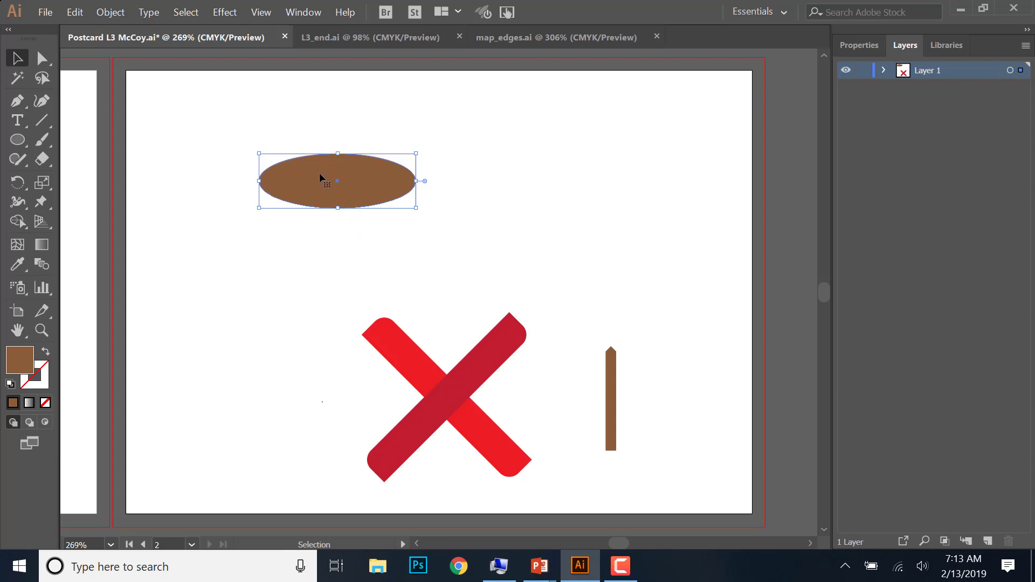
Duplicate the brown ellipse with Paste in Front, place the copy beside the original on its right, and deselect it
{"action": "left_click", "coordinate": [76, 12]}
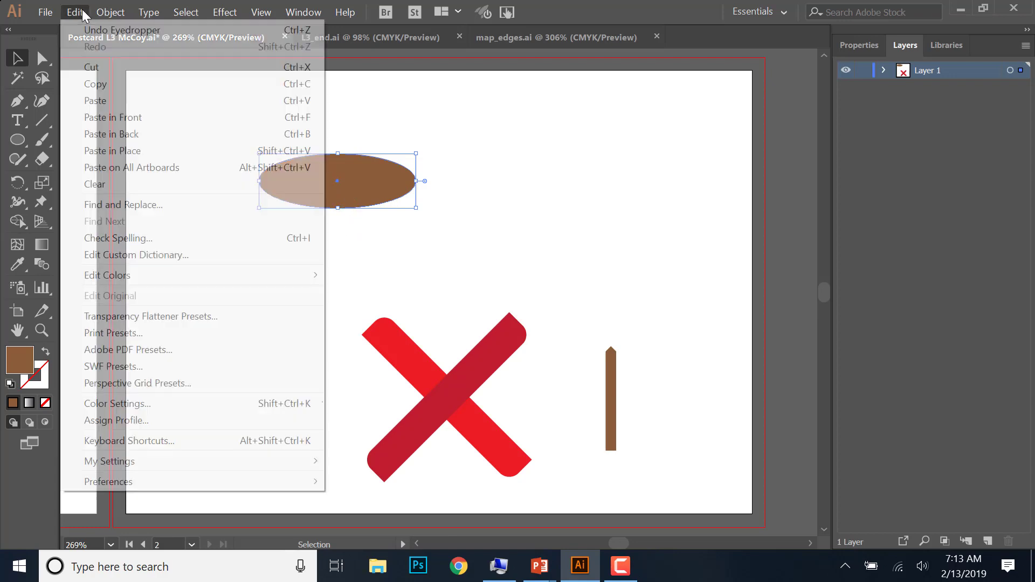
{"action": "mouse_move", "coordinate": [110, 12]}
{"action": "left_click", "coordinate": [75, 12]}
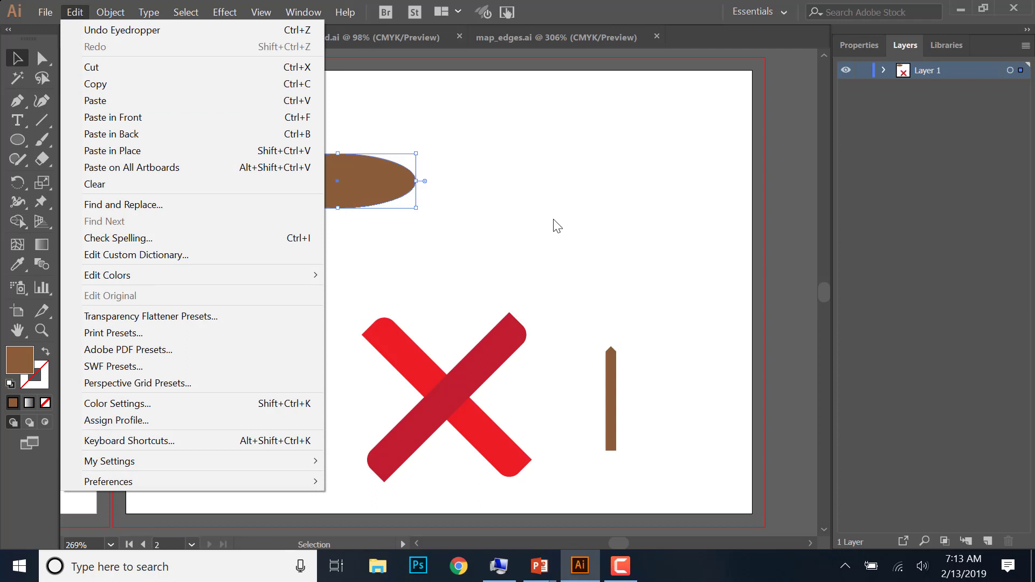
{"action": "left_click", "coordinate": [333, 202]}
{"action": "key", "text": "ctrl+f"}
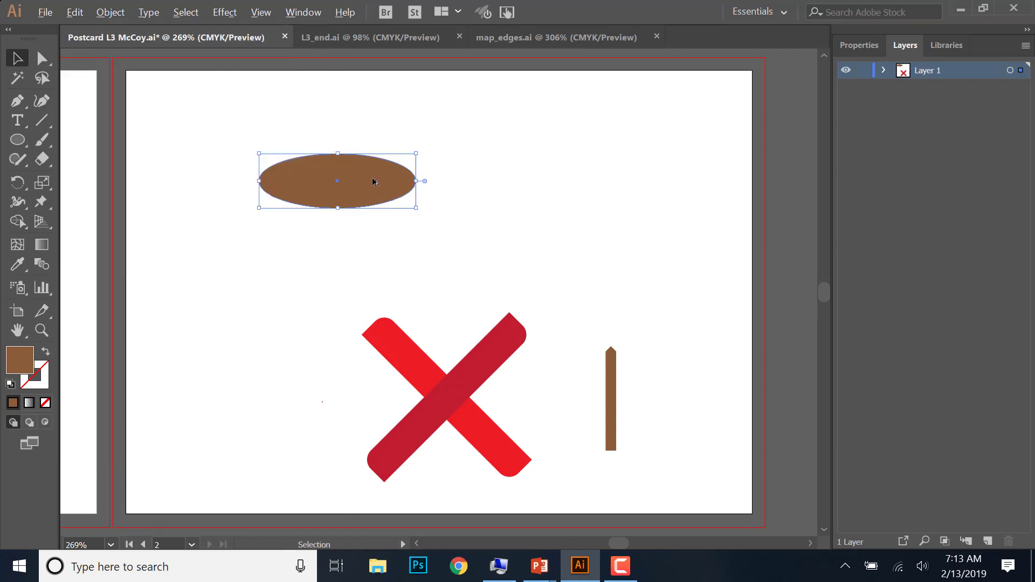
{"action": "left_click_drag", "start_coordinate": [374, 181], "coordinate": [563, 184]}
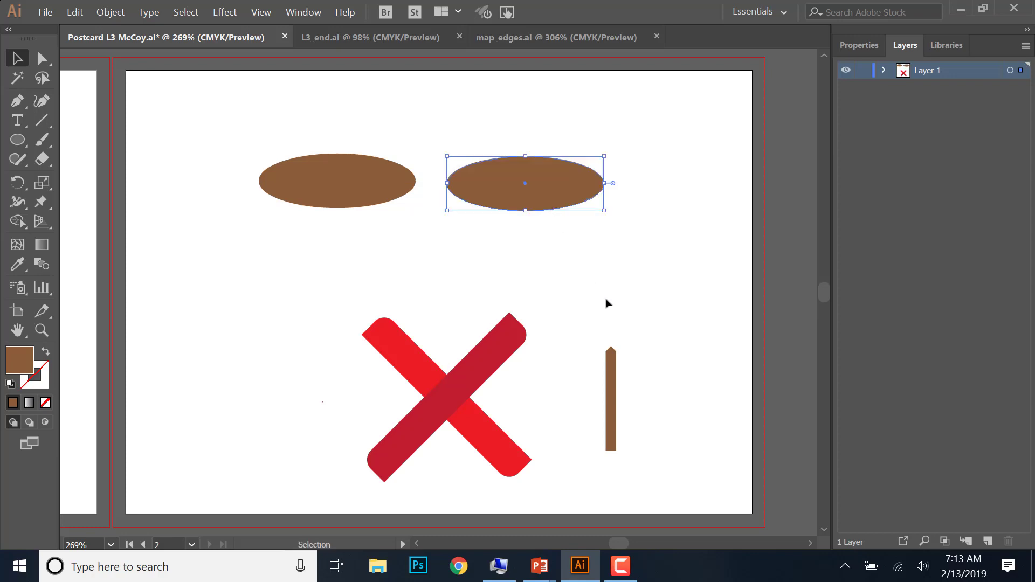
{"action": "left_click", "coordinate": [660, 212]}
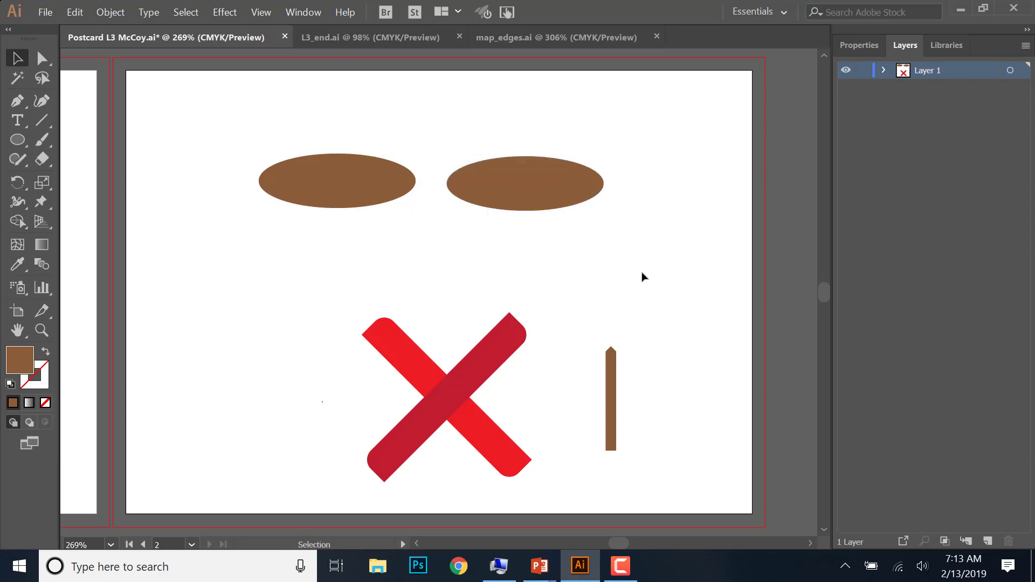
Move the copied ellipse off the artboard onto the pasteboard and shift the original ellipse slightly right
{"action": "key", "text": "ctrl+minus"}
{"action": "key", "text": "ctrl+minus"}
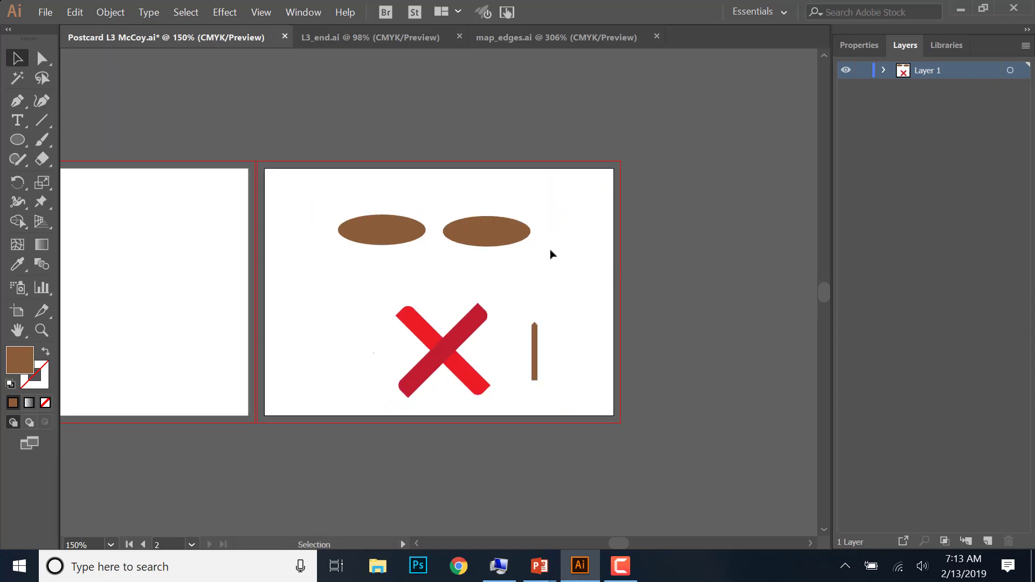
{"action": "left_click_drag", "start_coordinate": [498, 240], "coordinate": [724, 204]}
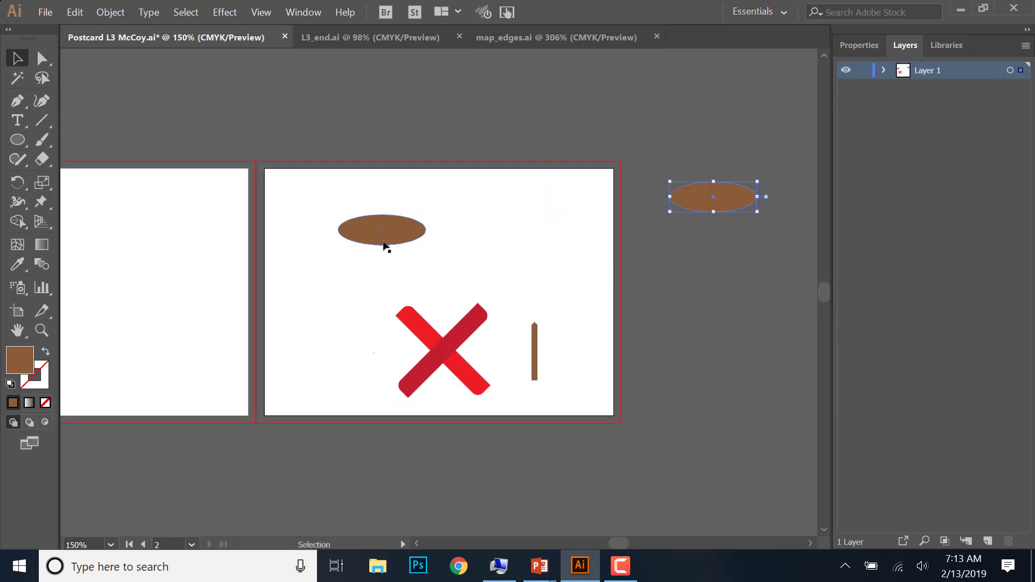
{"action": "left_click_drag", "start_coordinate": [386, 241], "coordinate": [484, 263]}
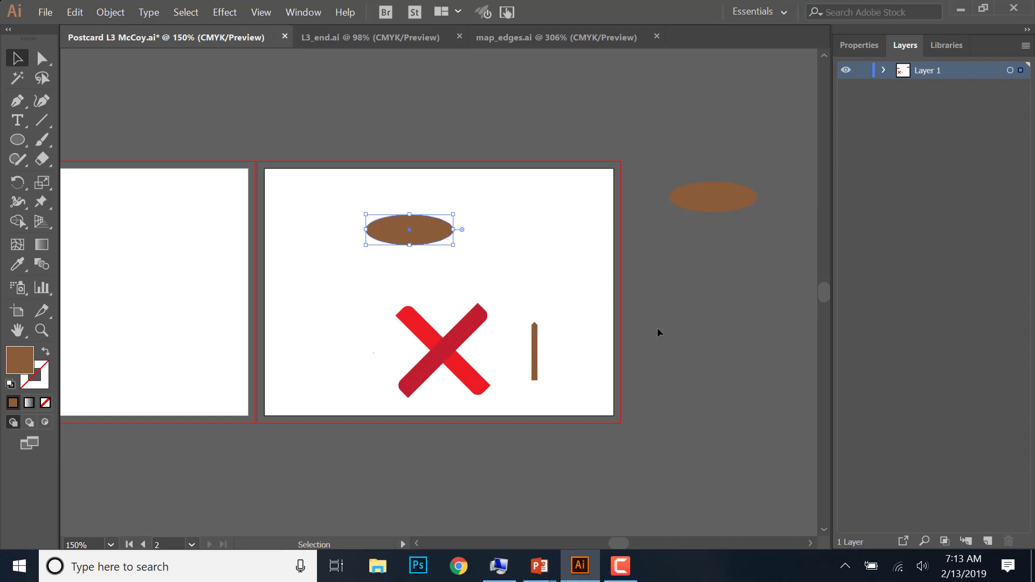
Cut the ellipse on the artboard to a half-ellipse with its pie angle and rotate it 180° so the flat edge faces up
{"action": "key", "text": "a"}
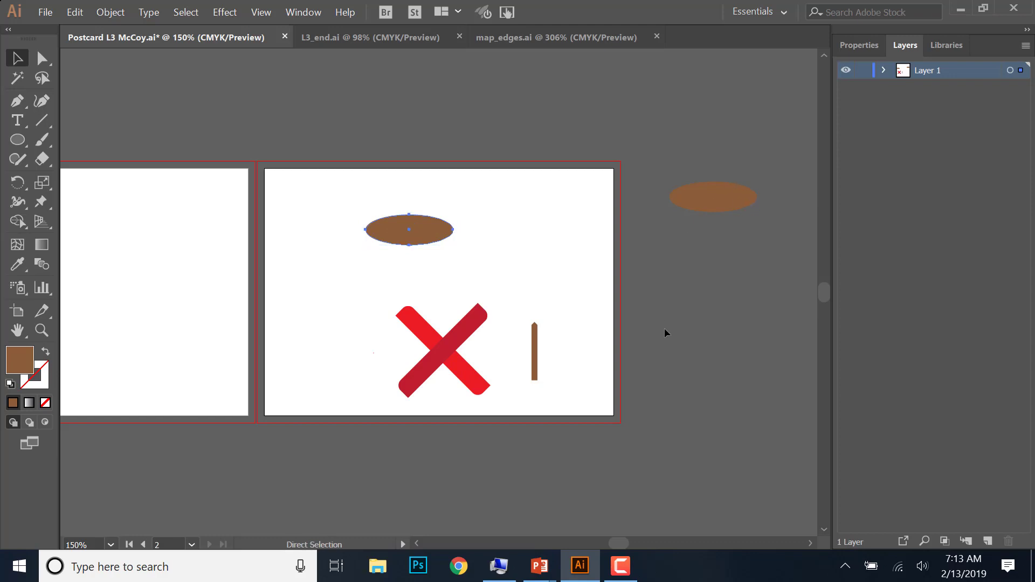
{"action": "key", "text": "ctrl+plus"}
{"action": "key", "text": "ctrl+plus"}
{"action": "key", "text": "v"}
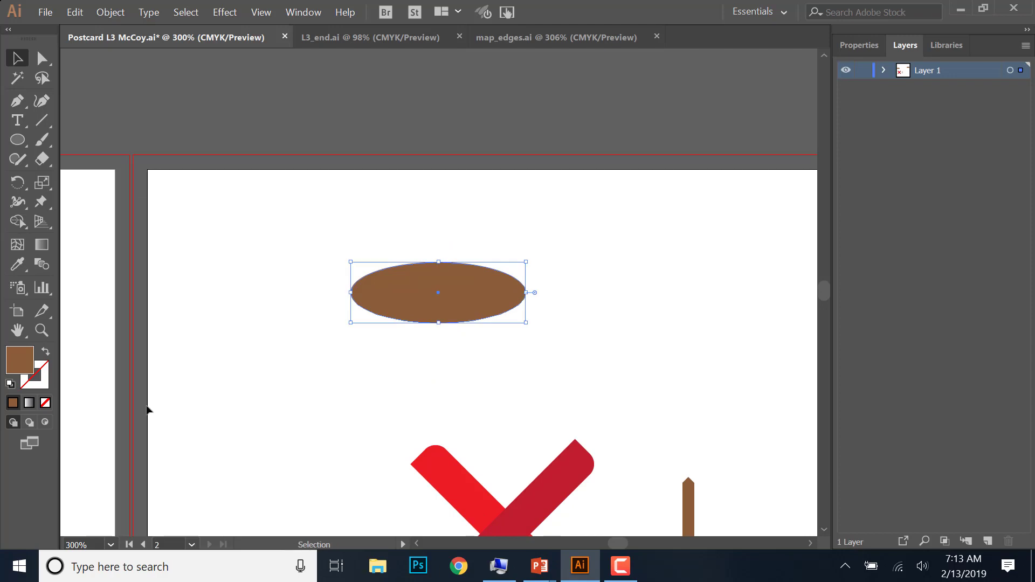
{"action": "left_click", "coordinate": [42, 330]}
{"action": "left_click_drag", "start_coordinate": [319, 230], "coordinate": [632, 431]}
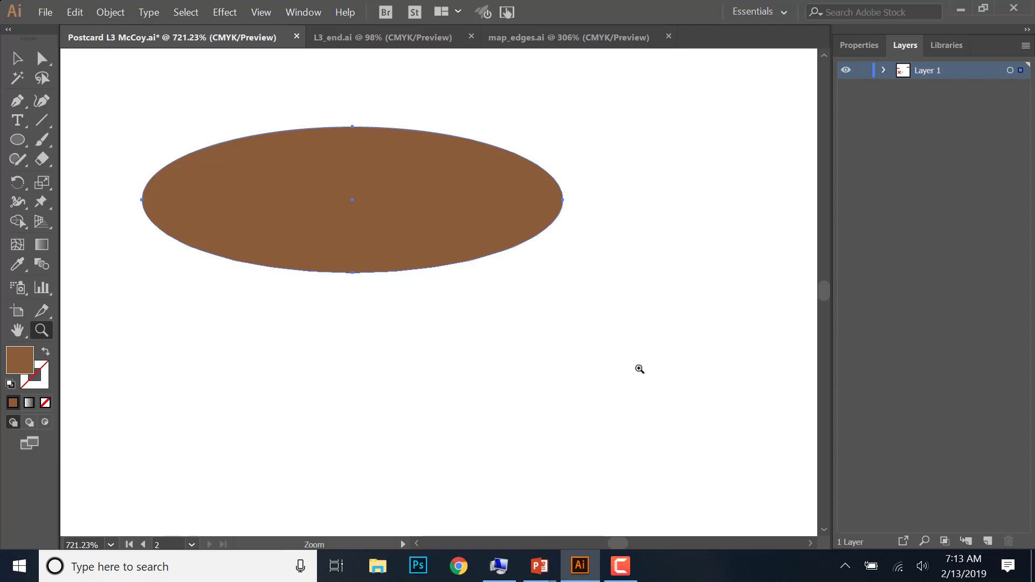
{"action": "key", "text": "v"}
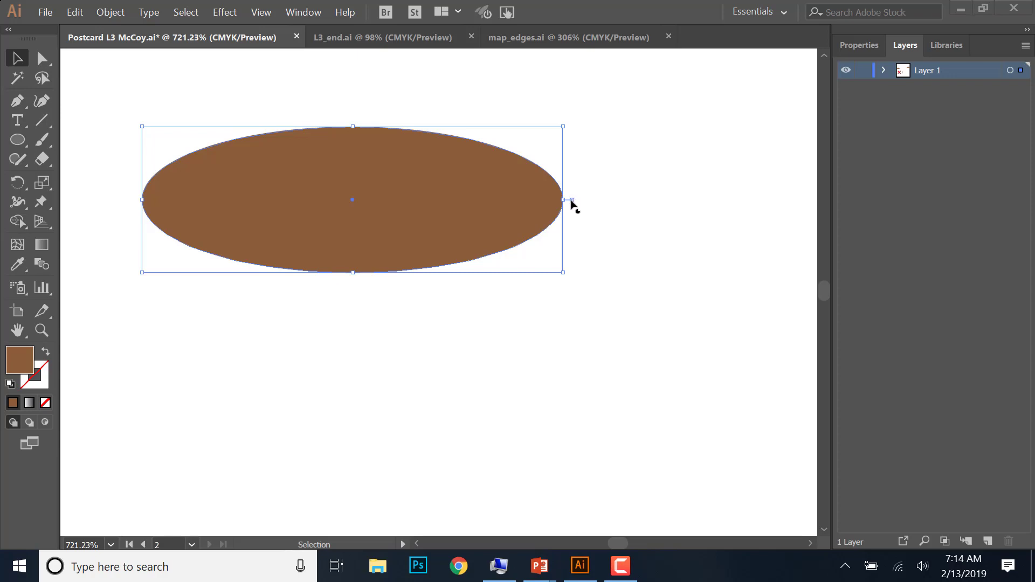
{"action": "left_click_drag", "start_coordinate": [572, 201], "coordinate": [144, 201]}
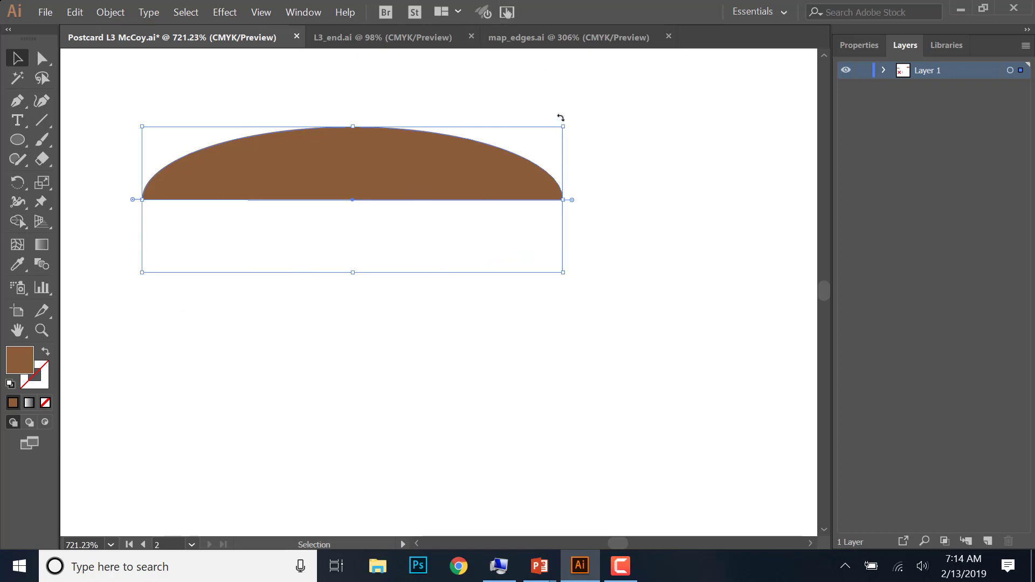
{"action": "left_click_drag", "start_coordinate": [561, 117], "coordinate": [169, 262]}
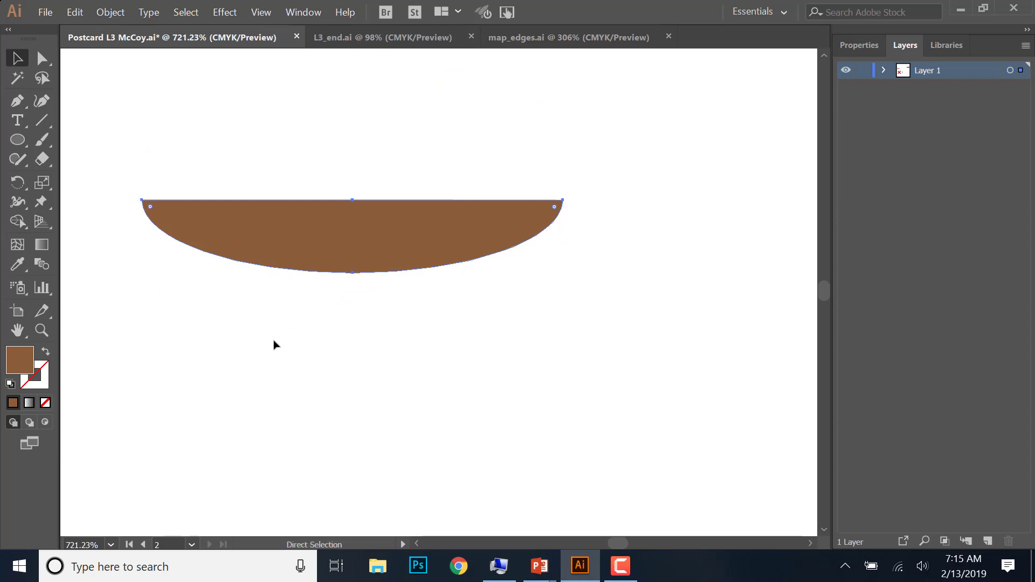
Move the narrow brown post up into the blank area to the right of the half-ellipse
{"action": "key", "text": "ctrl+minus"}
{"action": "key", "text": "ctrl+minus"}
{"action": "key", "text": "ctrl+minus"}
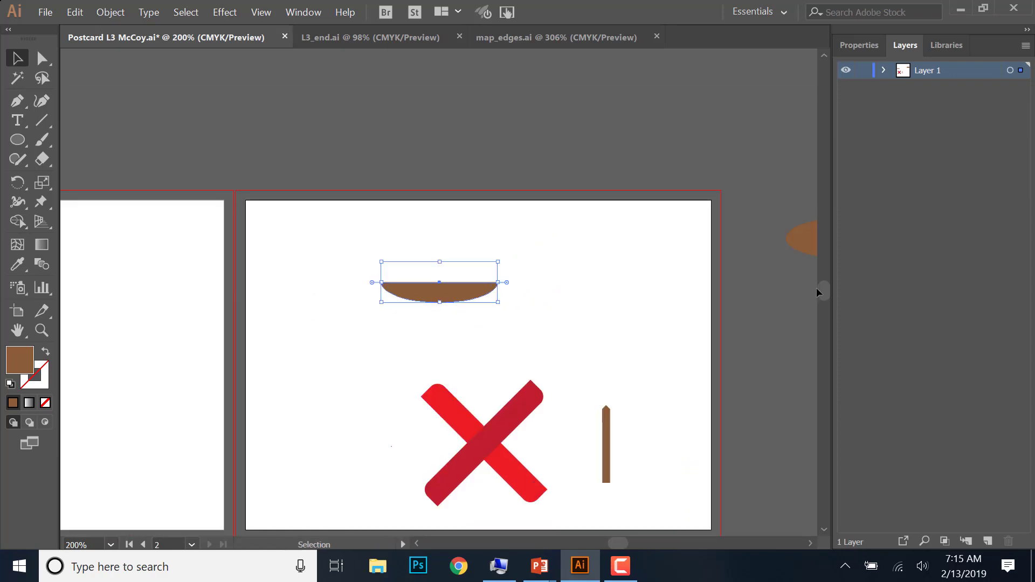
{"action": "scroll", "coordinate": [817, 293], "scroll_direction": "down", "scroll_amount": 7}
{"action": "scroll", "coordinate": [825, 293], "scroll_direction": "up", "scroll_amount": 12}
{"action": "scroll", "coordinate": [830, 301], "scroll_direction": "down", "scroll_amount": 7}
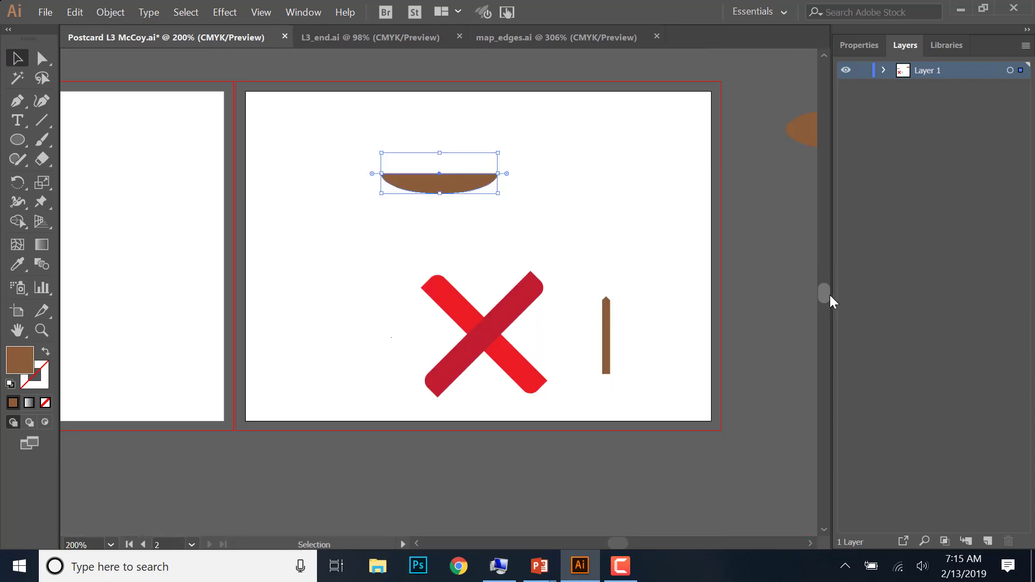
{"action": "scroll", "coordinate": [829, 301], "scroll_direction": "up", "scroll_amount": 1}
{"action": "mouse_move", "coordinate": [605, 358]}
{"action": "left_mouse_down"}
{"action": "mouse_move", "coordinate": [619, 236]}
{"action": "mouse_move", "coordinate": [598, 204]}
{"action": "left_mouse_up"}
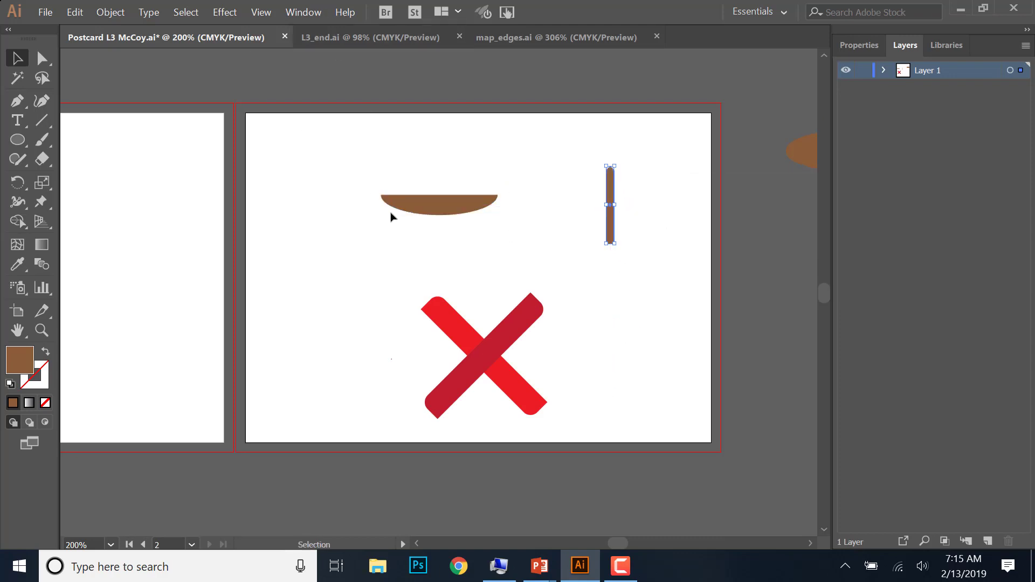
Place the half-ellipse centered against the post's base as a boat hull, and save the document
{"action": "left_click_drag", "start_coordinate": [453, 203], "coordinate": [626, 254]}
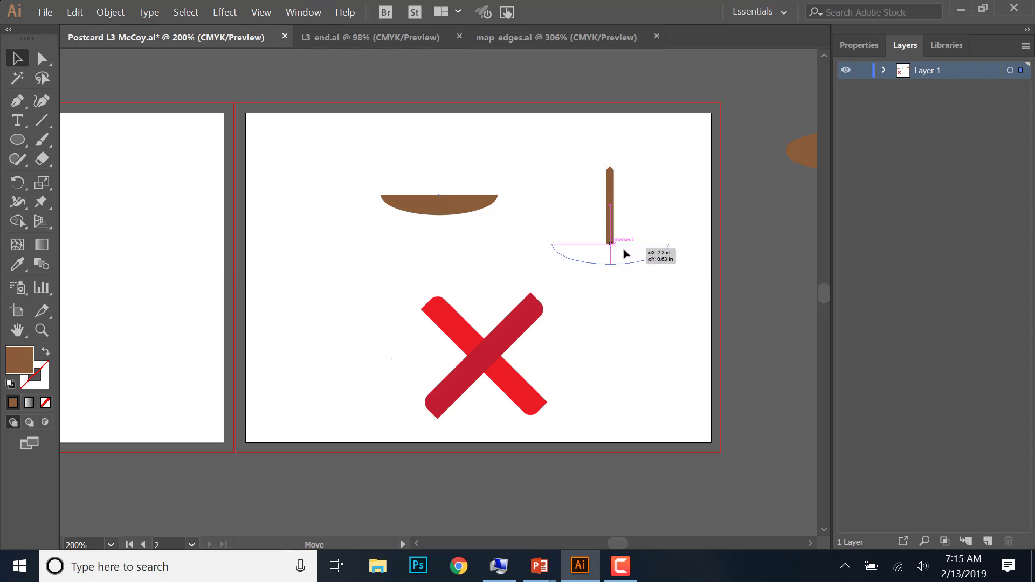
{"action": "left_click_drag", "start_coordinate": [623, 253], "coordinate": [624, 253]}
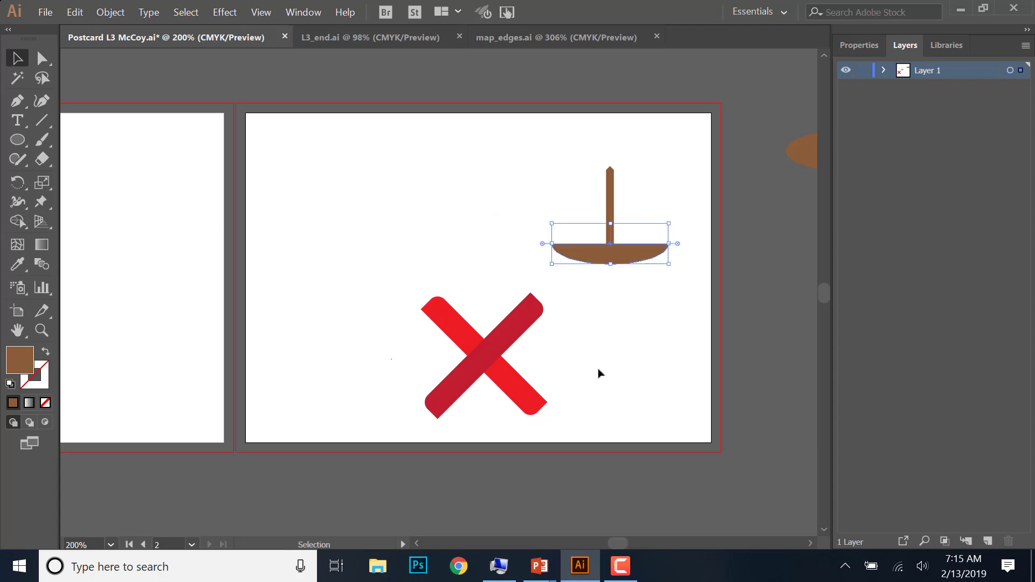
{"action": "left_click", "coordinate": [610, 350]}
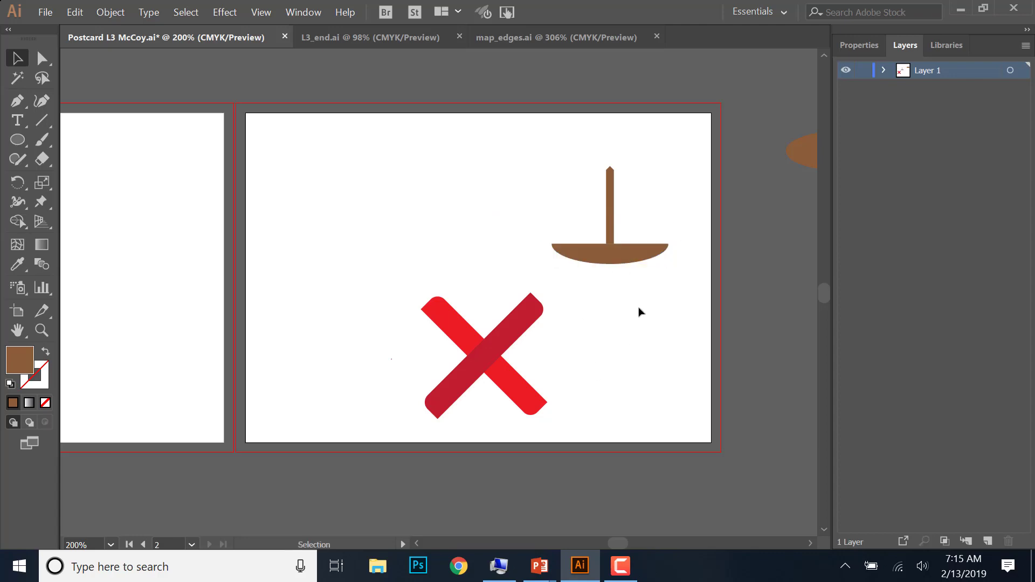
{"action": "left_click", "coordinate": [615, 262]}
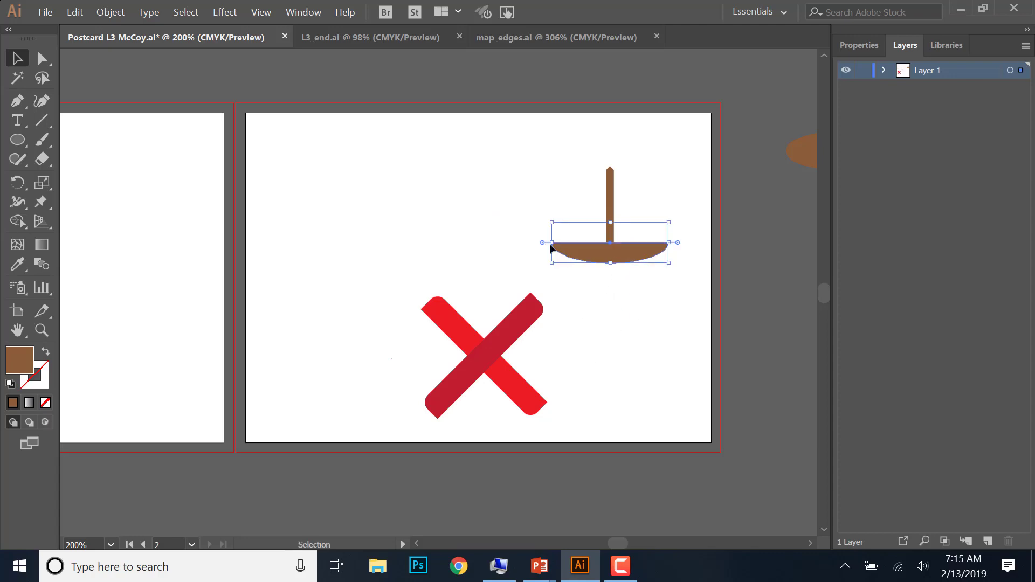
{"action": "left_click", "coordinate": [44, 13]}
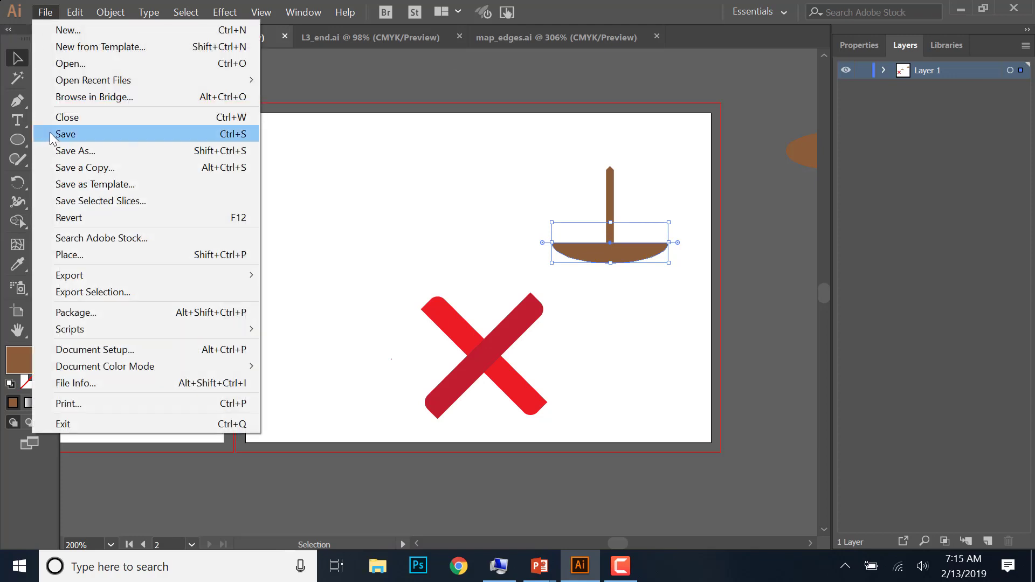
{"action": "left_click", "coordinate": [51, 134]}
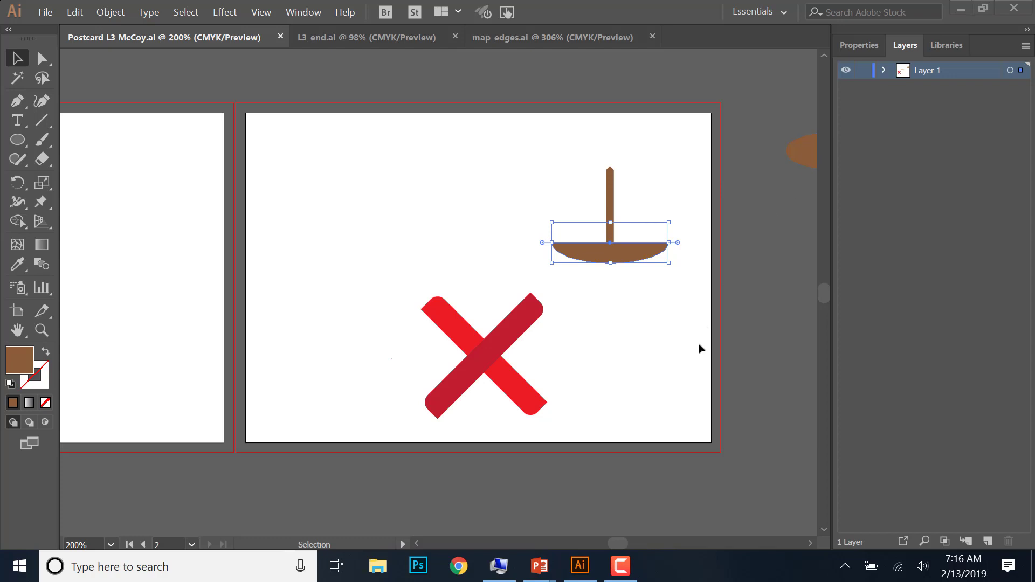
Move the full brown ellipse from the pasteboard onto the artboard, just below the boat hull
{"action": "key", "text": "space"}
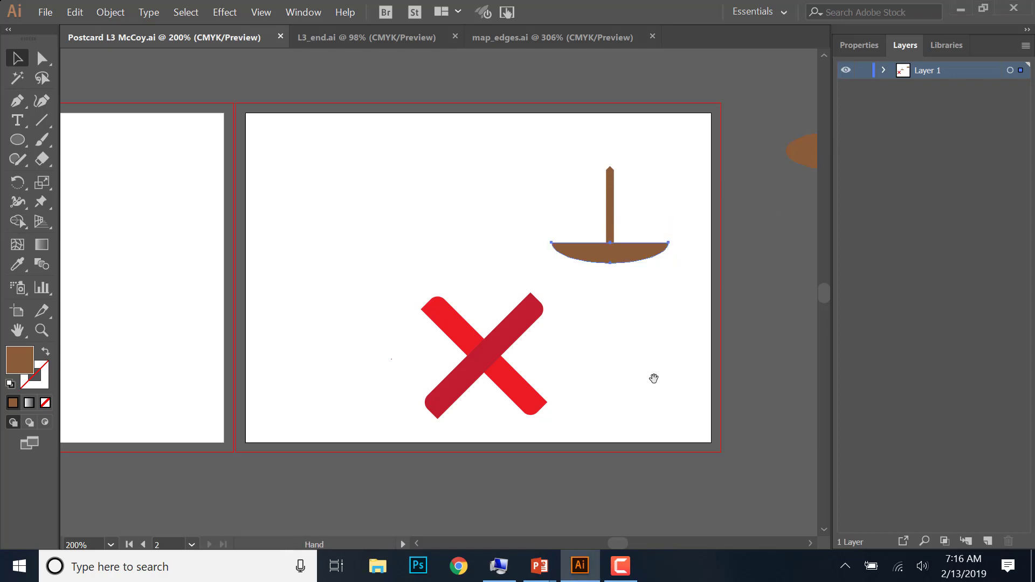
{"action": "left_click_drag", "start_coordinate": [654, 379], "coordinate": [588, 329]}
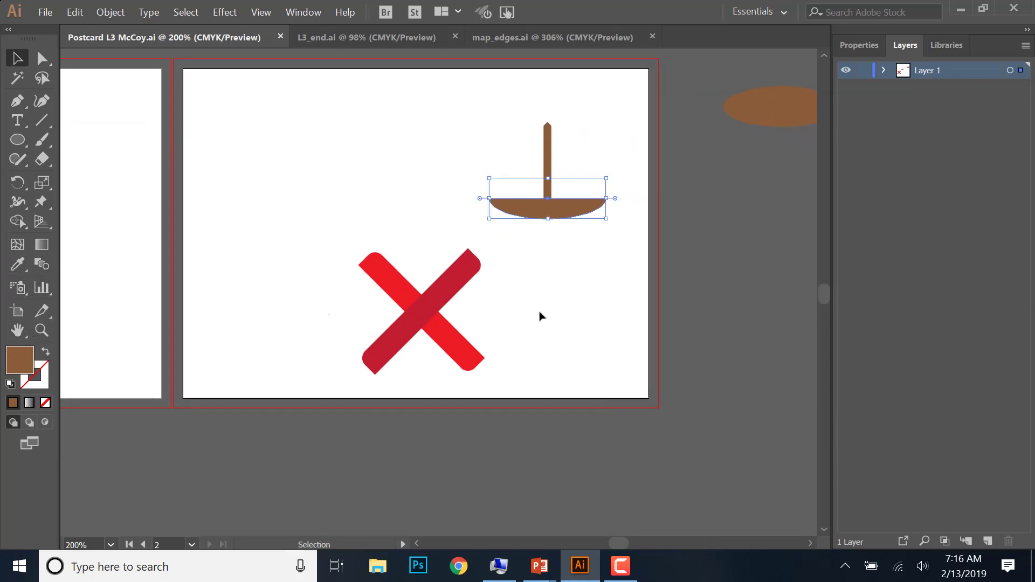
{"action": "left_click_drag", "start_coordinate": [520, 335], "coordinate": [455, 402]}
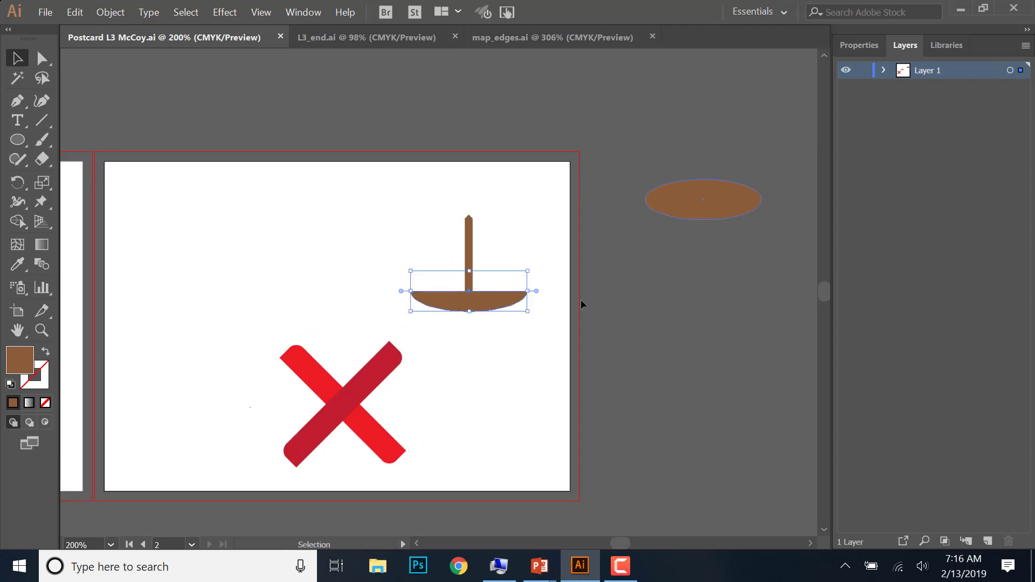
{"action": "left_click_drag", "start_coordinate": [723, 210], "coordinate": [518, 369]}
{"action": "left_click_drag", "start_coordinate": [503, 408], "coordinate": [641, 375]}
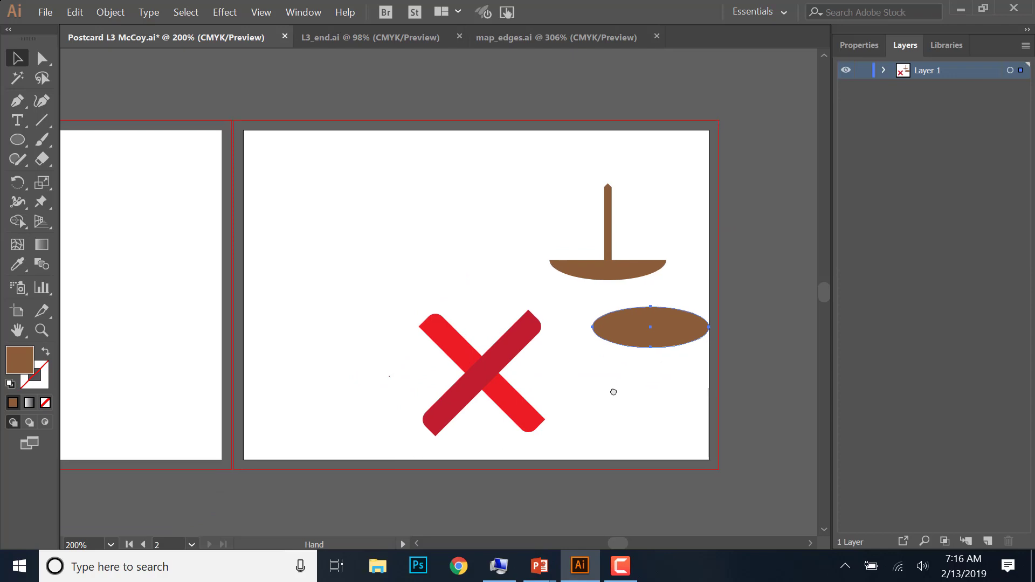
Place the full ellipse over the hull so its side points and curved bottom edge align with the half-ellipse
{"action": "key", "text": "a"}
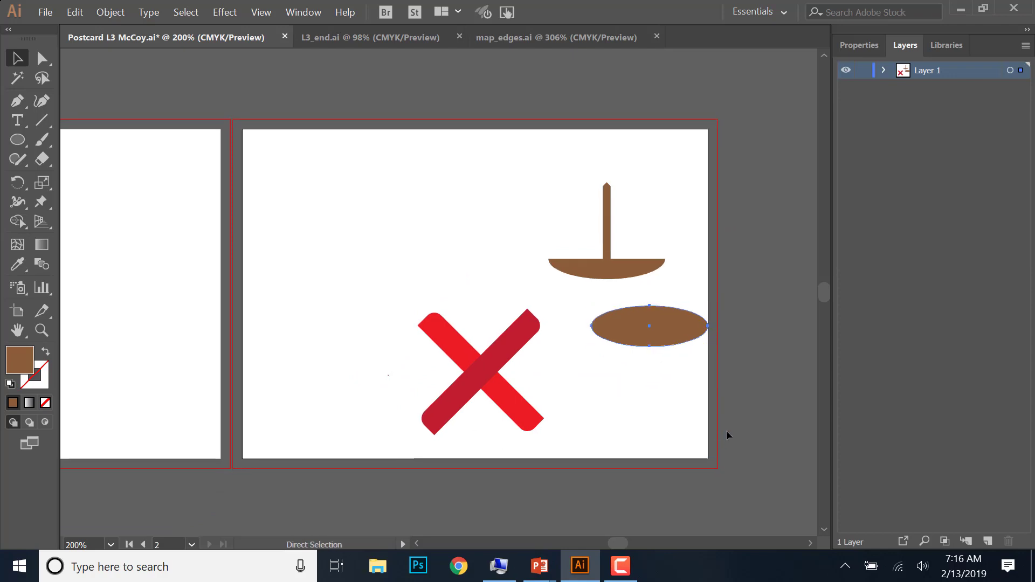
{"action": "key", "text": "ctrl+equal"}
{"action": "key", "text": "ctrl+equal"}
{"action": "key", "text": "v"}
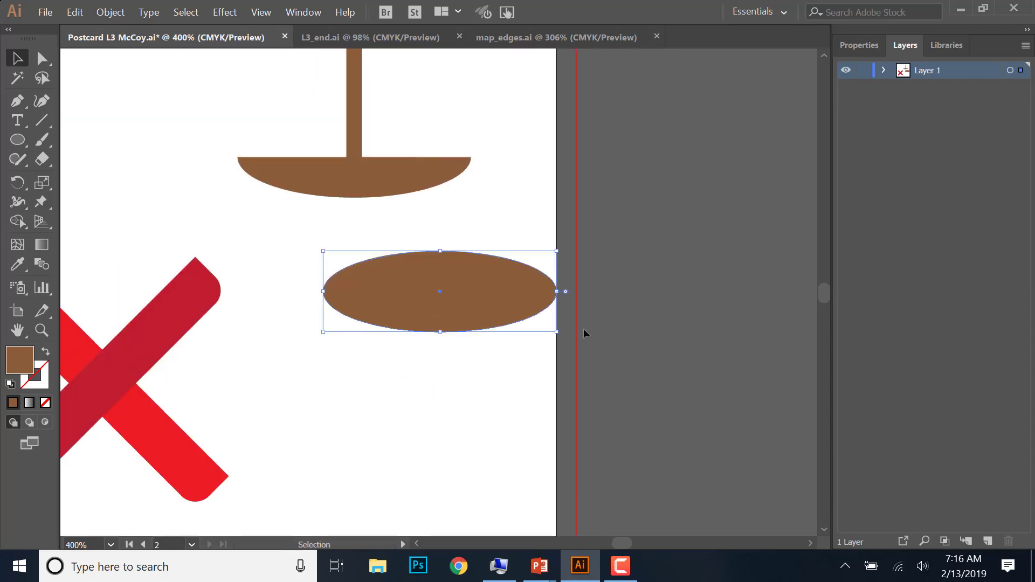
{"action": "left_click_drag", "start_coordinate": [429, 428], "coordinate": [451, 495]}
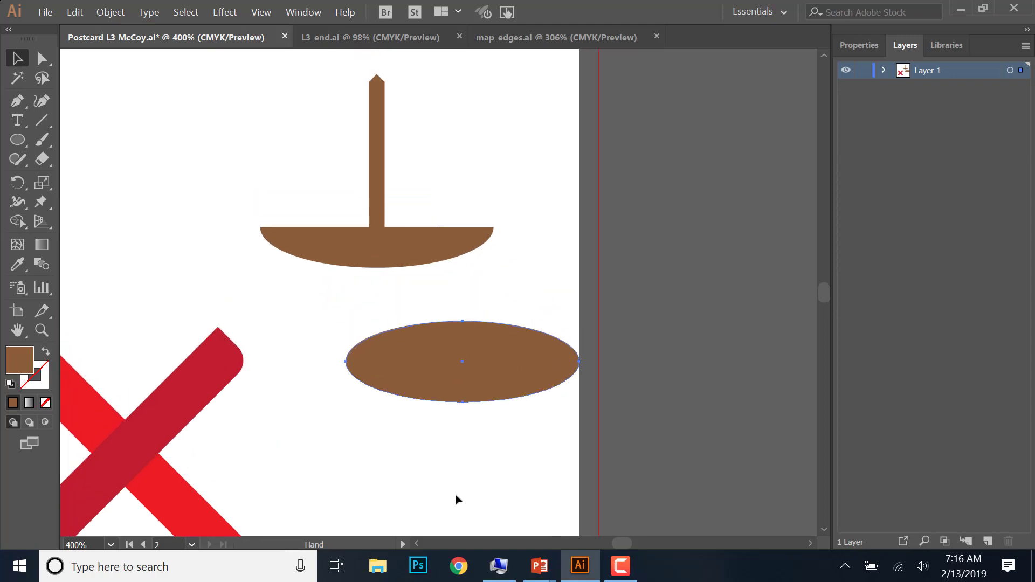
{"action": "left_click_drag", "start_coordinate": [425, 374], "coordinate": [339, 237]}
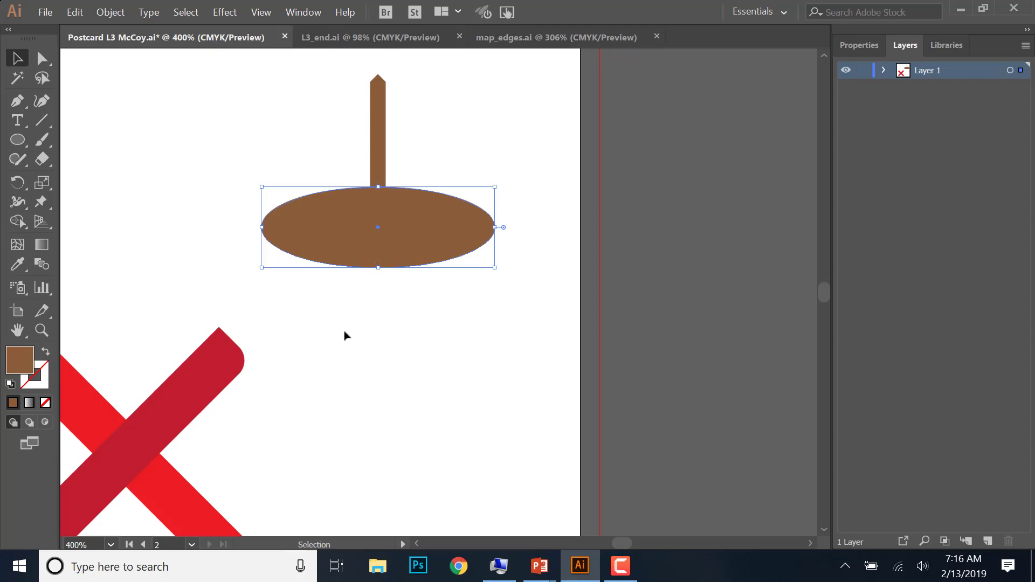
Set the full ellipse's fill to dark brown 563118
{"action": "double_click", "coordinate": [22, 358]}
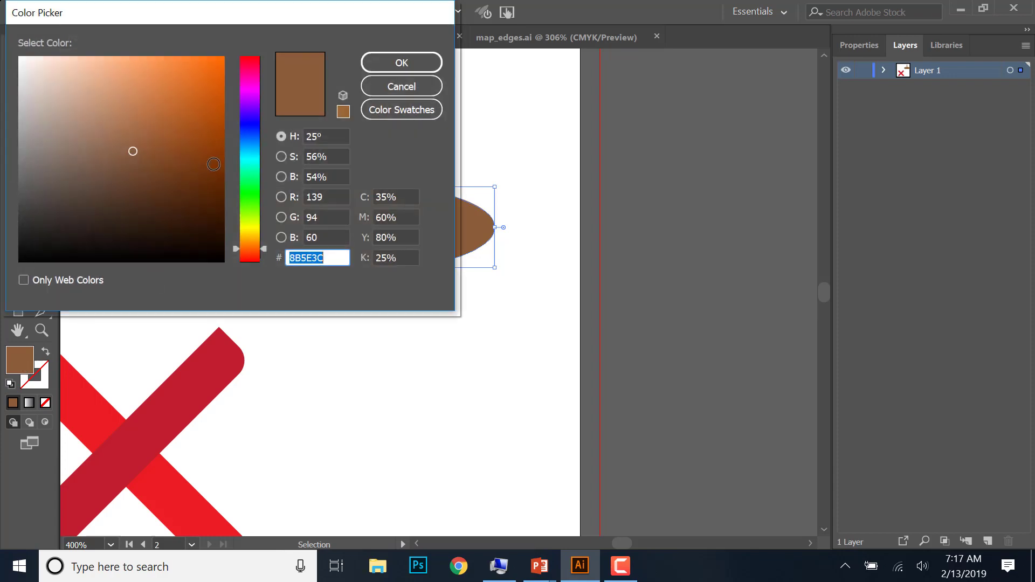
{"action": "left_click", "coordinate": [166, 192]}
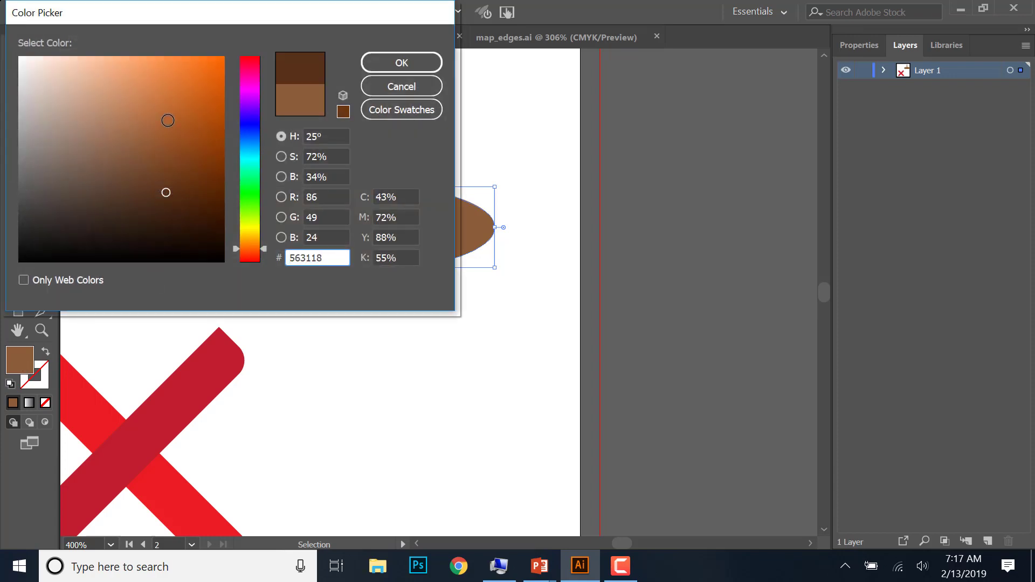
{"action": "left_click", "coordinate": [384, 63]}
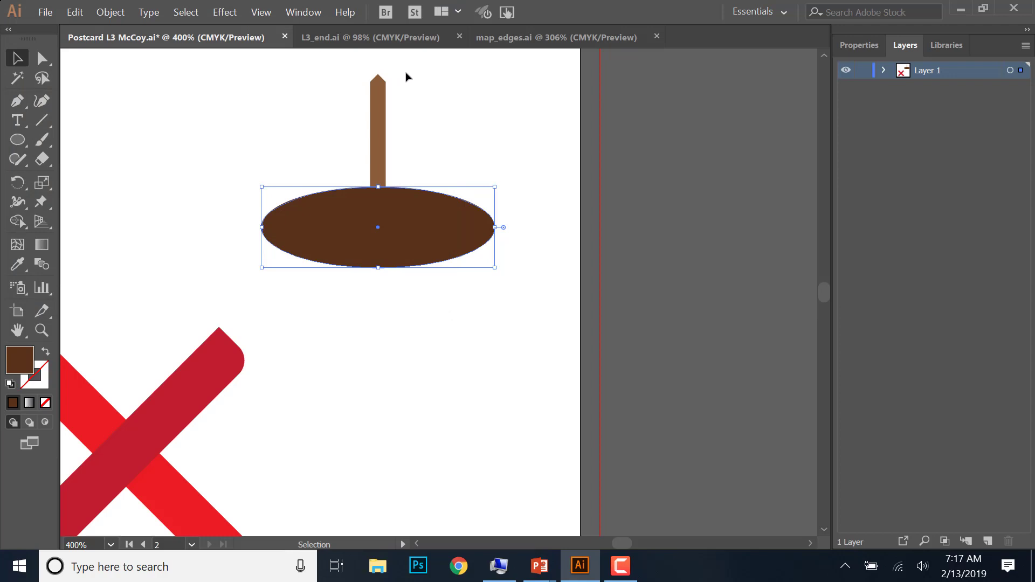
Give the dark brown ellipse a light brown stroke of color 997359
{"action": "left_click", "coordinate": [41, 381]}
{"action": "double_click", "coordinate": [45, 381]}
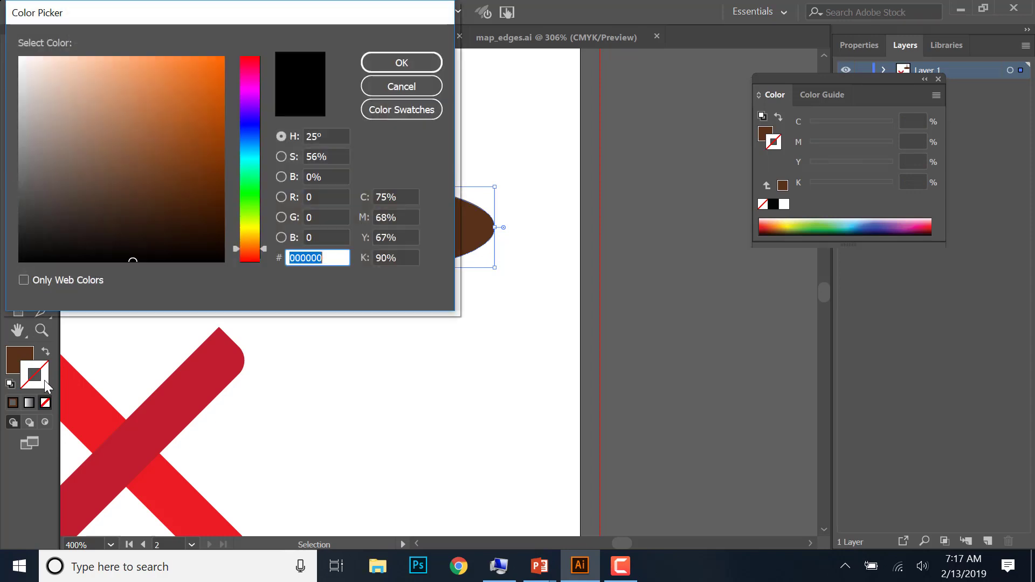
{"action": "left_click", "coordinate": [110, 147]}
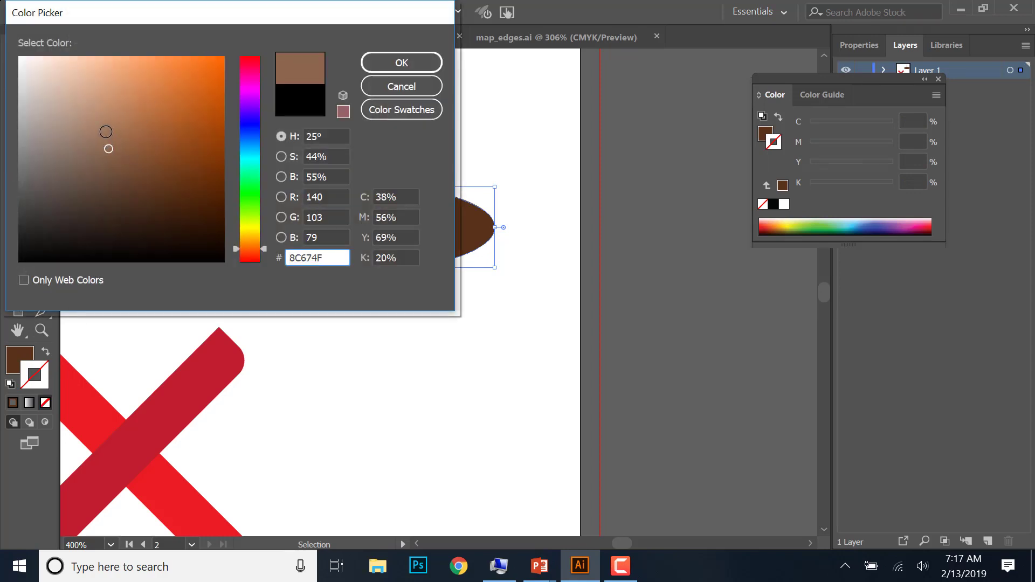
{"action": "left_click", "coordinate": [105, 138]}
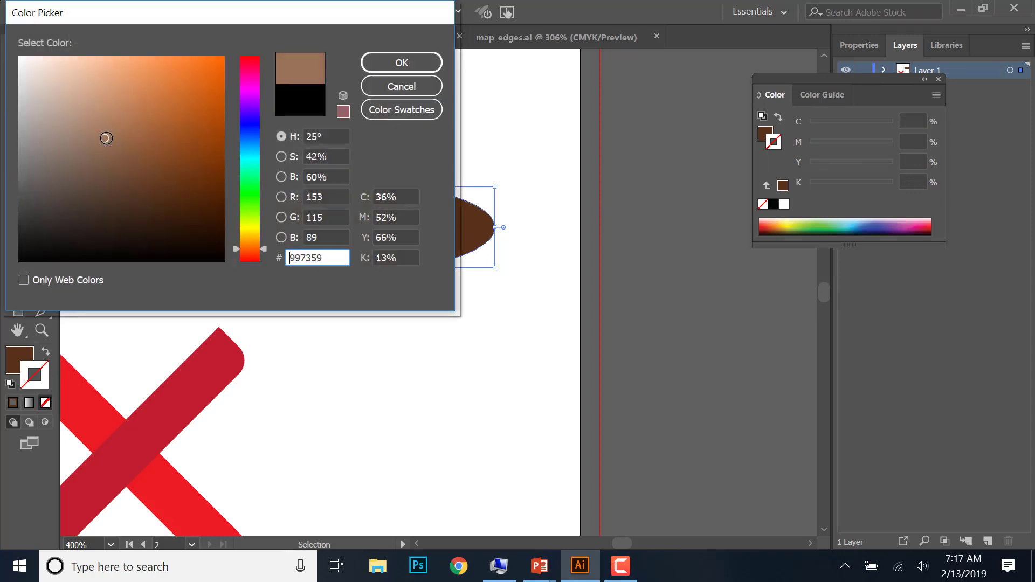
{"action": "left_click", "coordinate": [386, 57]}
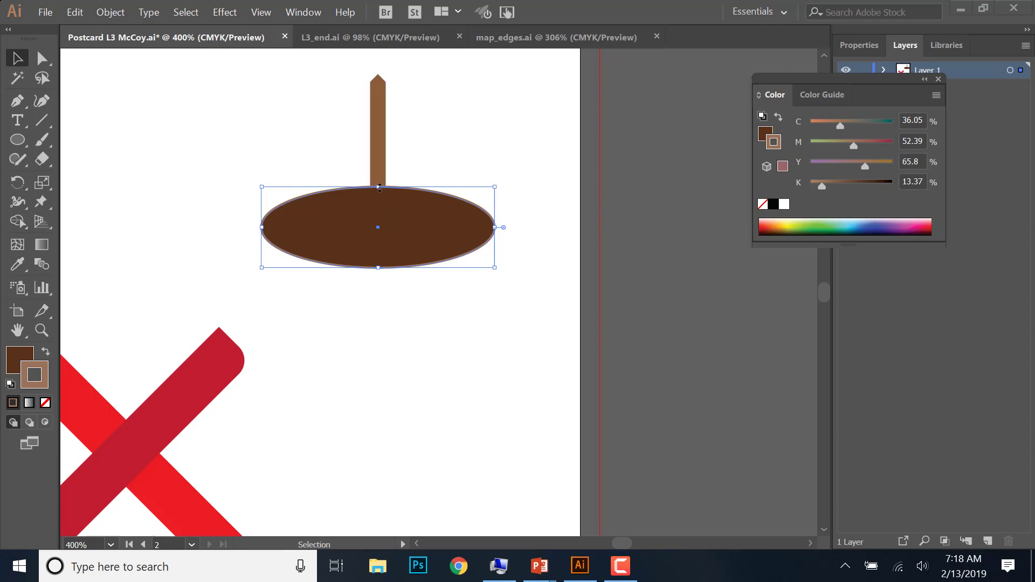
Flatten the dark ellipse about its center to about 0.1 in high, set its stroke weight to 2 pt, and deselect it
{"action": "left_click_drag", "start_coordinate": [379, 187], "coordinate": [378, 209]}
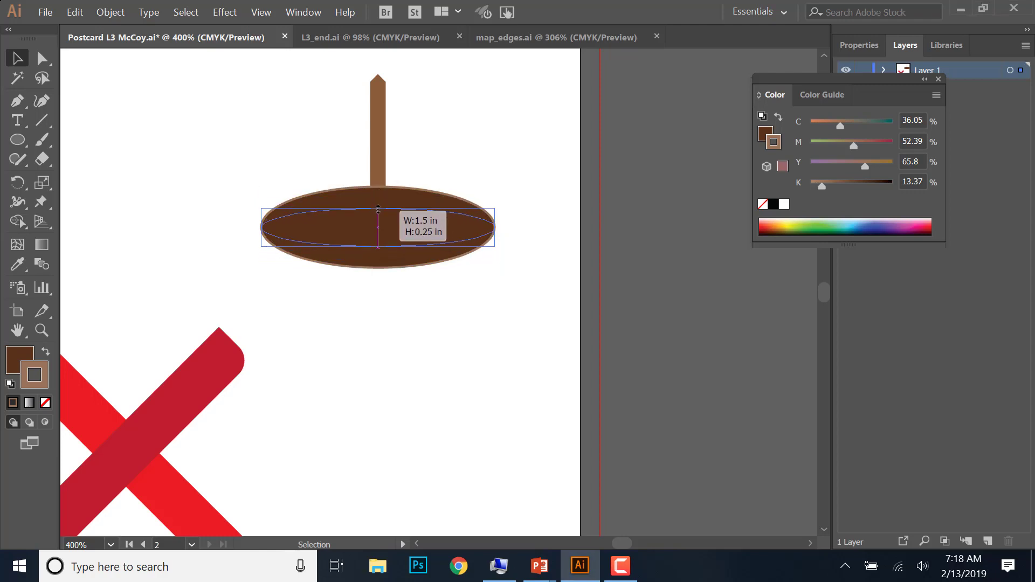
{"action": "left_click_drag", "start_coordinate": [378, 209], "coordinate": [378, 221]}
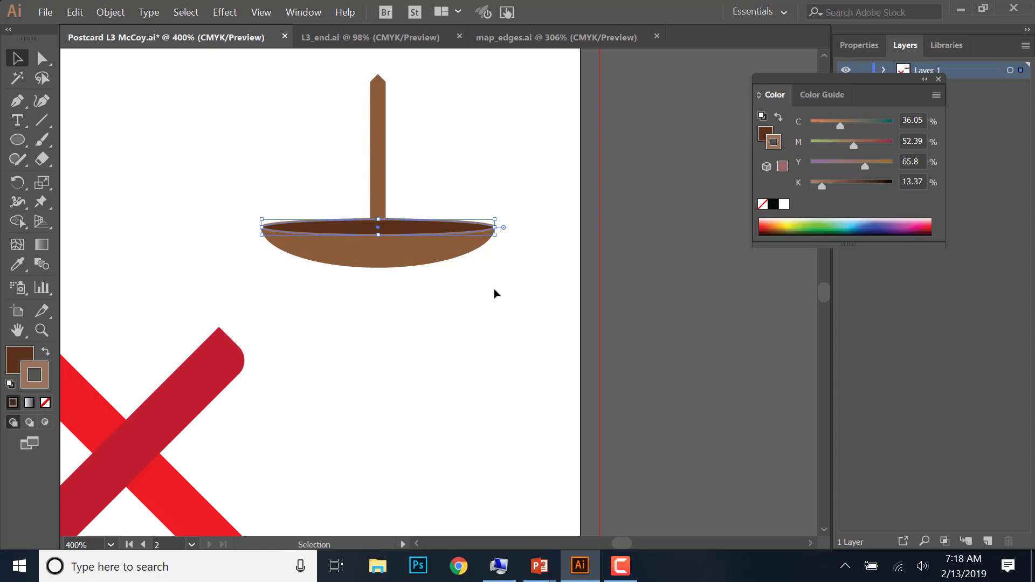
{"action": "left_click", "coordinate": [938, 79]}
{"action": "left_click", "coordinate": [865, 45]}
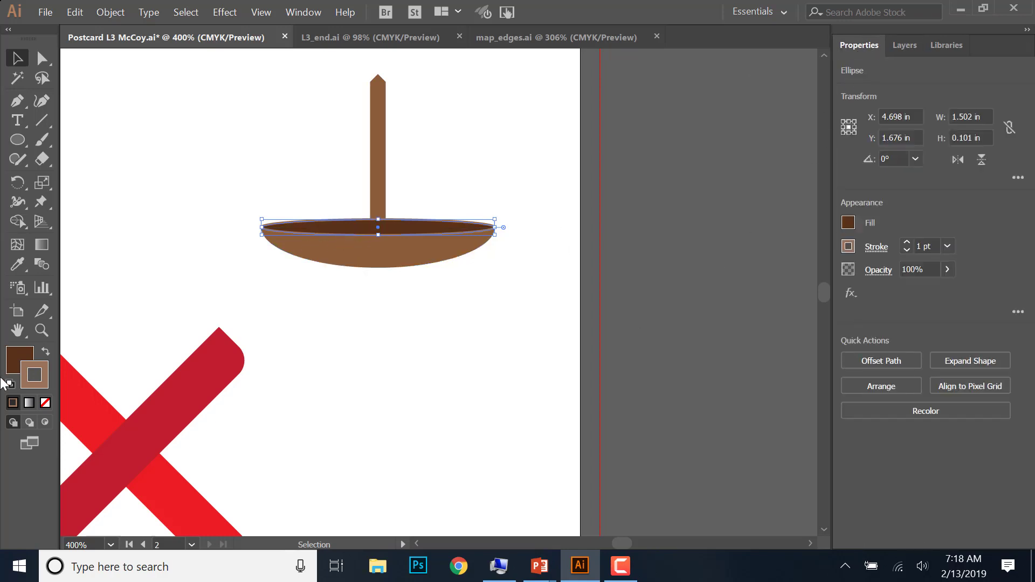
{"action": "left_click", "coordinate": [908, 242]}
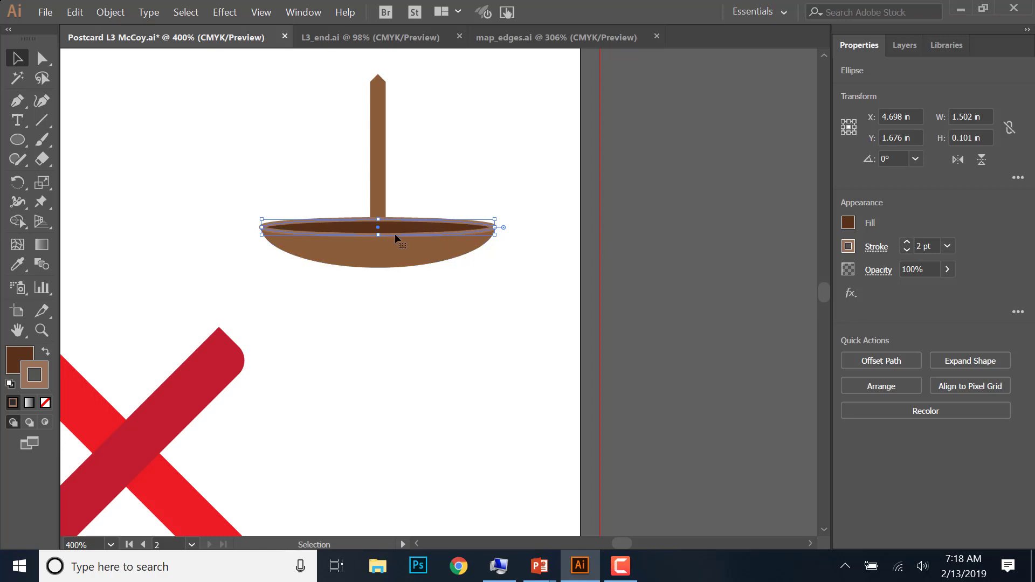
{"action": "left_click", "coordinate": [161, 228]}
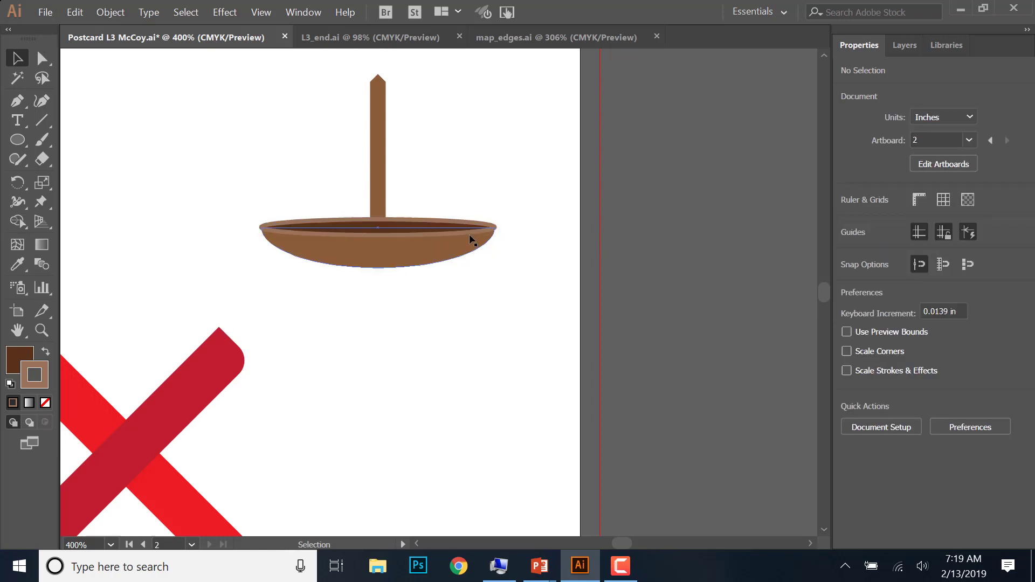
Lighten the stroke color of the dark brown rim ellipse to AA876F and deselect it
{"action": "left_click", "coordinate": [446, 233]}
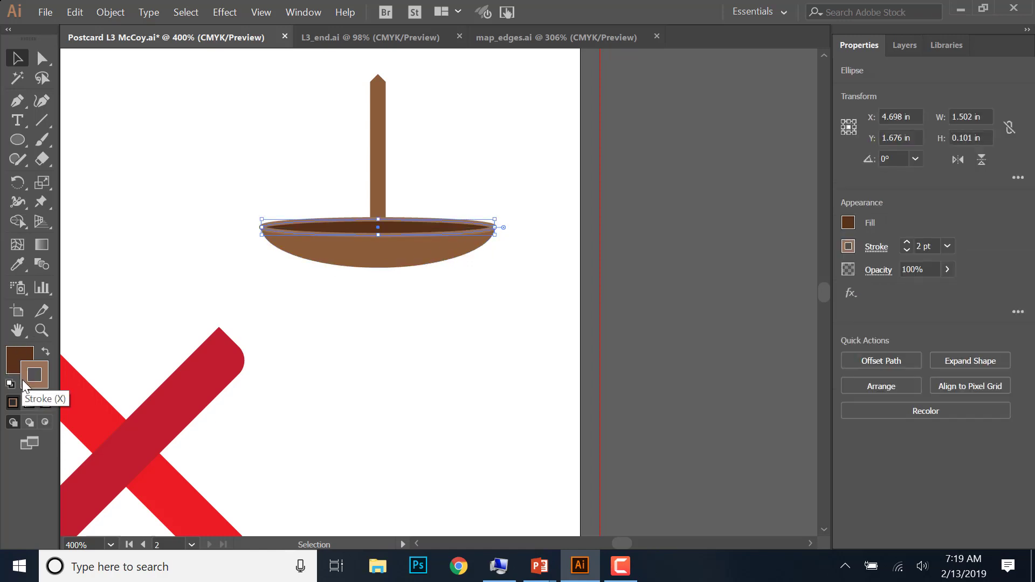
{"action": "double_click", "coordinate": [25, 382]}
{"action": "left_click", "coordinate": [92, 123]}
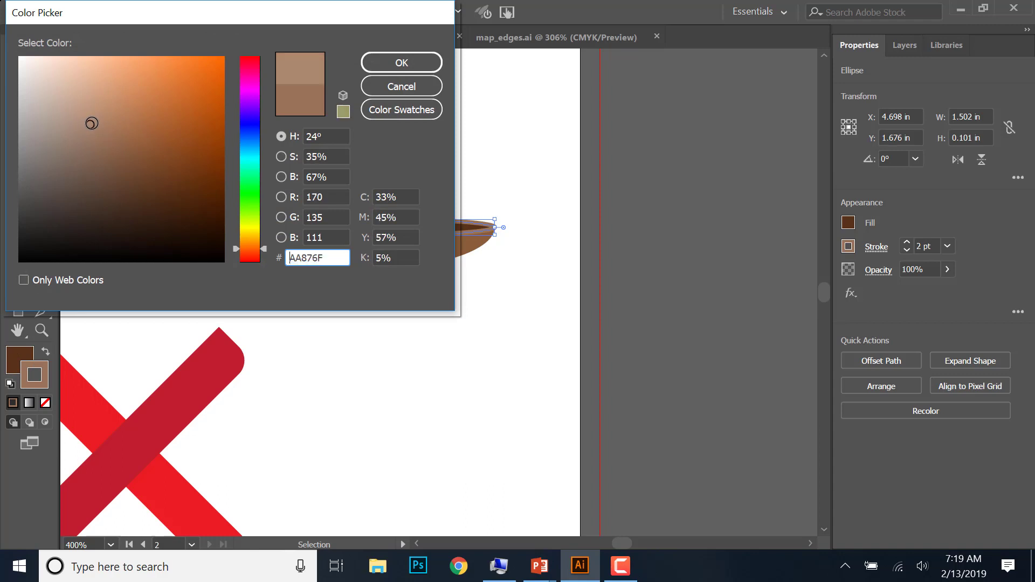
{"action": "left_click", "coordinate": [367, 66]}
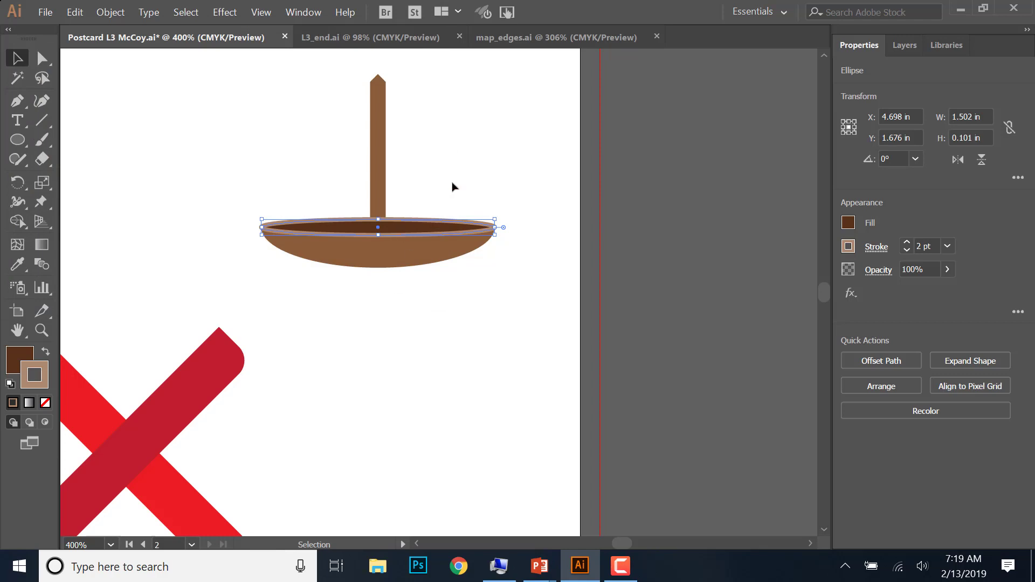
{"action": "left_click", "coordinate": [499, 150]}
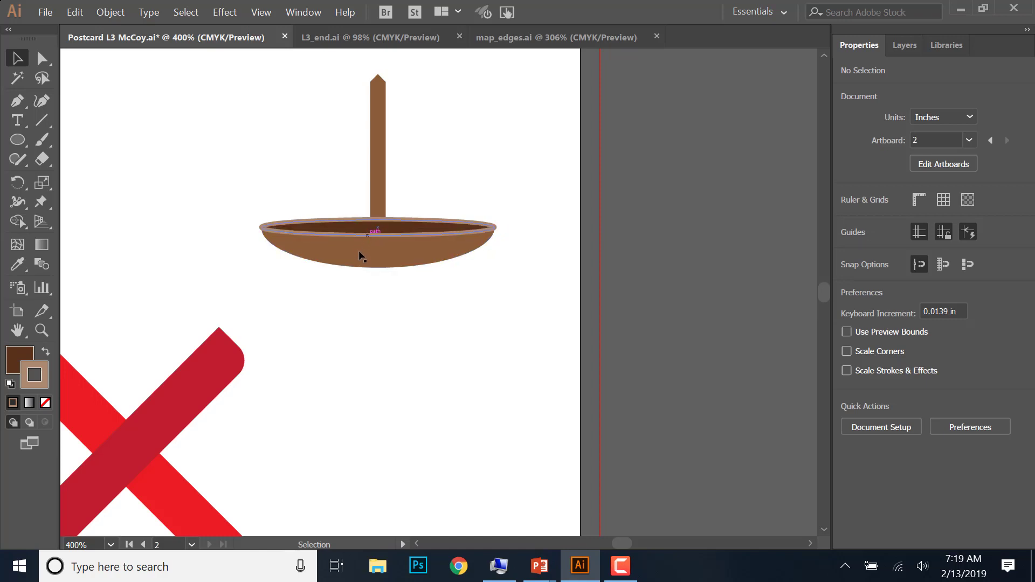
Send the mast post backward one level in the stacking order
{"action": "left_click", "coordinate": [378, 179]}
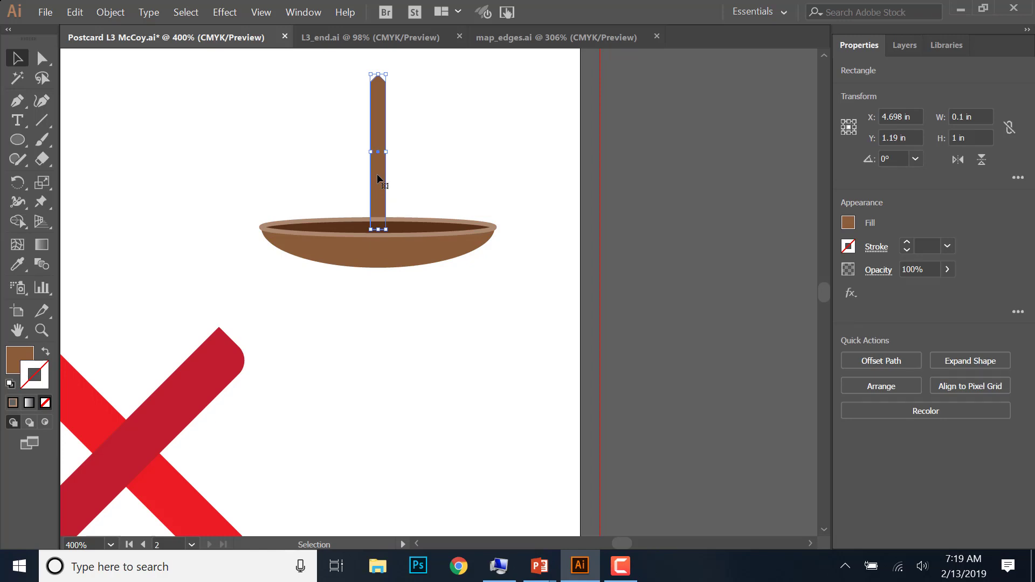
{"action": "right_click", "coordinate": [377, 176]}
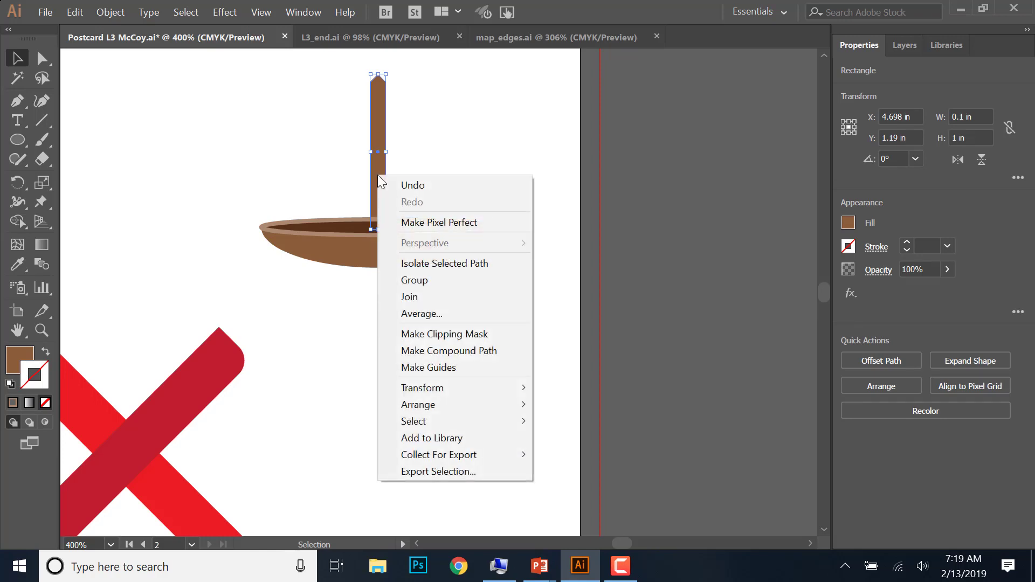
{"action": "mouse_move", "coordinate": [428, 404]}
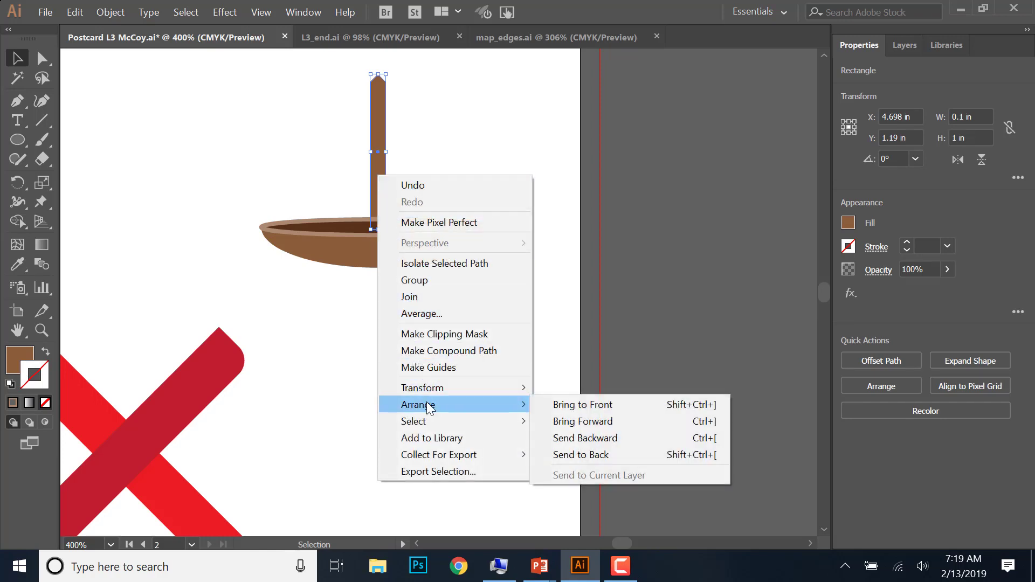
{"action": "left_click", "coordinate": [561, 439]}
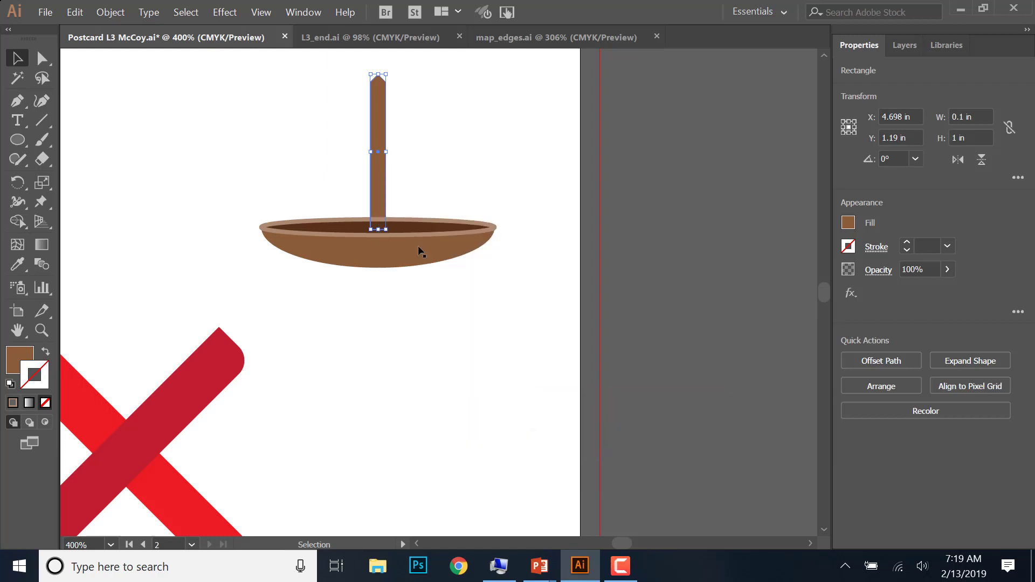
Bring the mast post to the front of the boat artwork, deselect it, and save the postcard document
{"action": "right_click", "coordinate": [376, 198]}
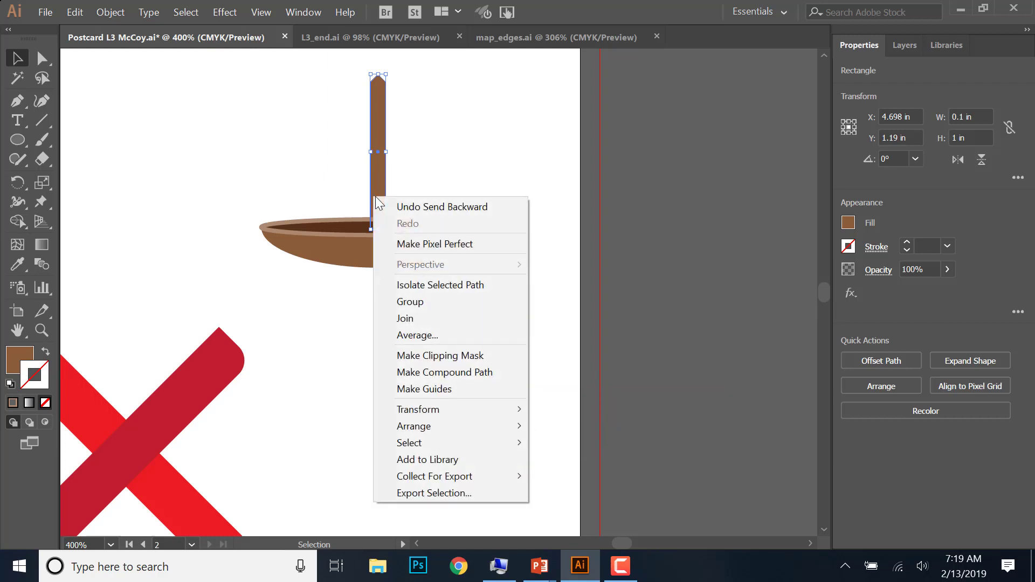
{"action": "mouse_move", "coordinate": [436, 429]}
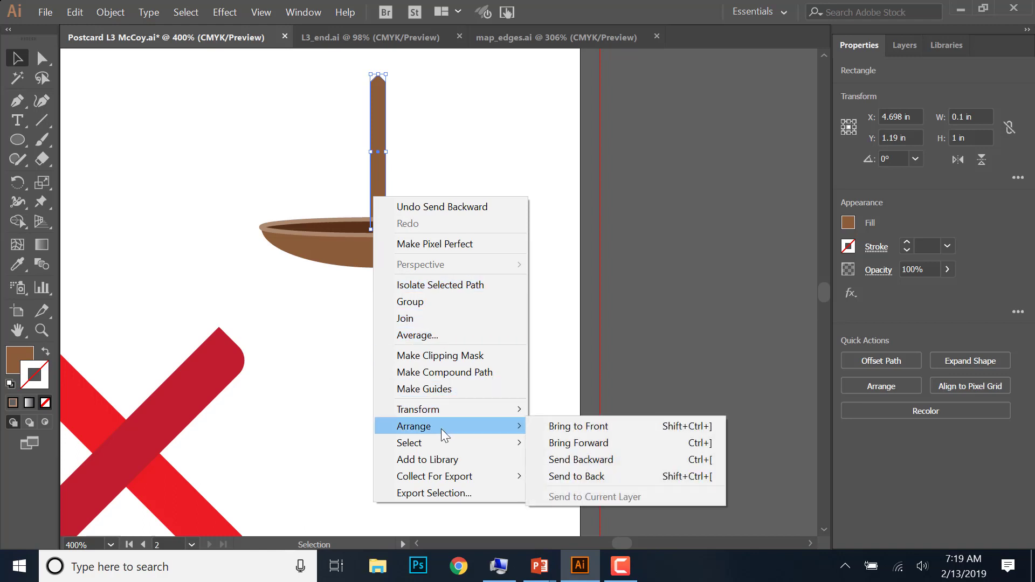
{"action": "left_click", "coordinate": [577, 426]}
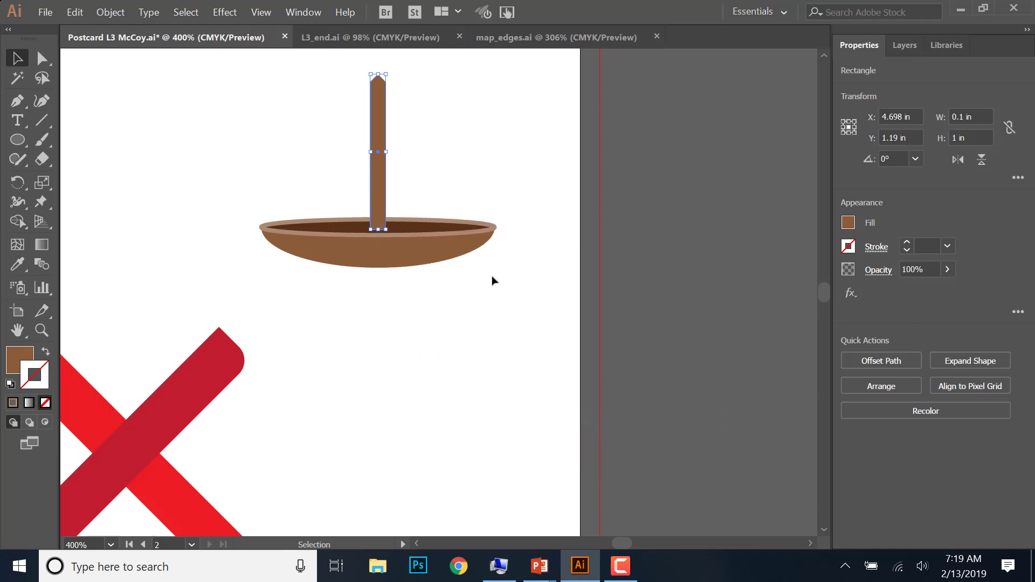
{"action": "left_click", "coordinate": [462, 317]}
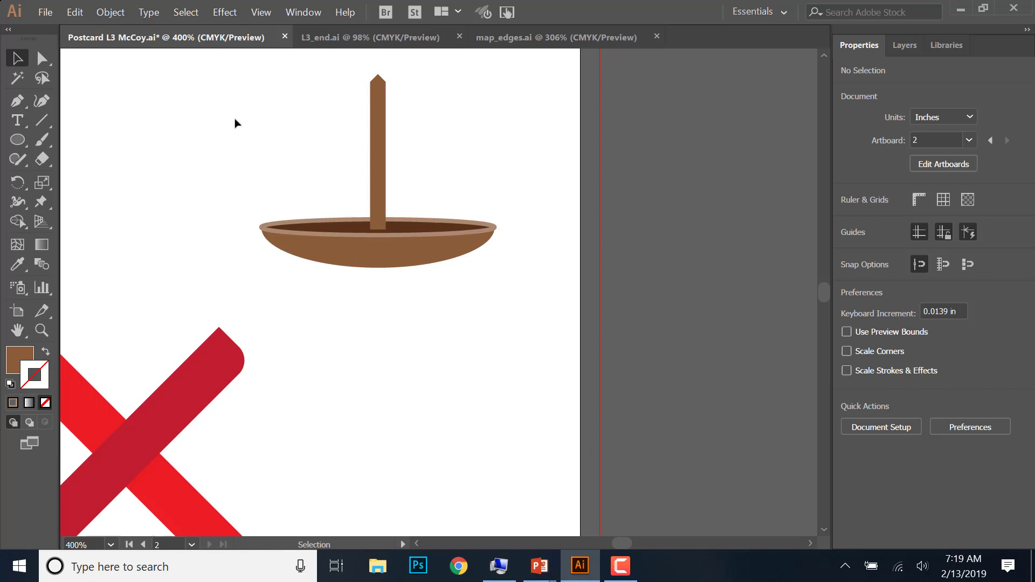
{"action": "left_click", "coordinate": [53, 14]}
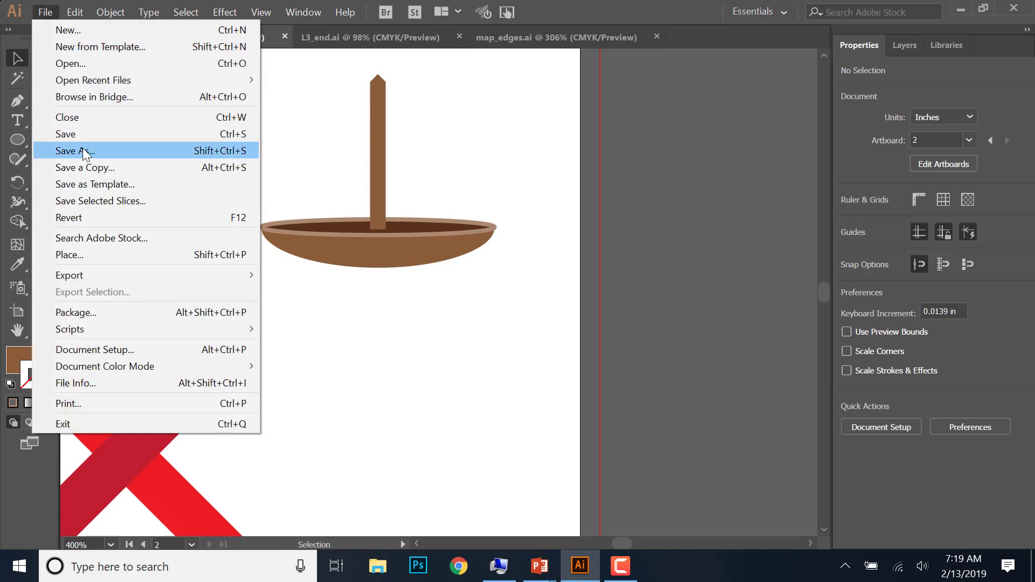
{"action": "left_click", "coordinate": [87, 134]}
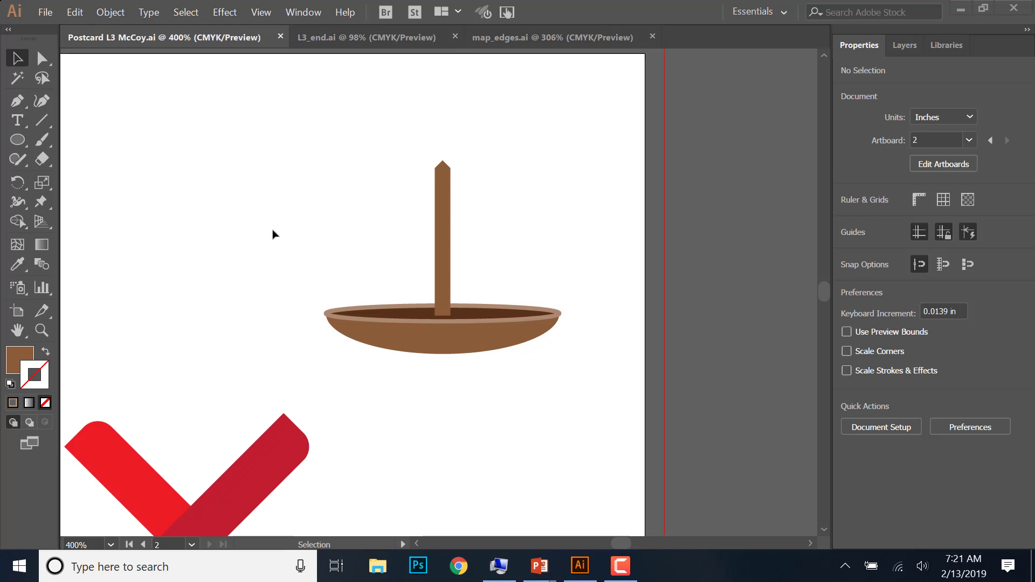
Draw a circle in the empty area beside the mast and scale it about its center to about 0.3 in across
{"action": "left_click", "coordinate": [17, 143]}
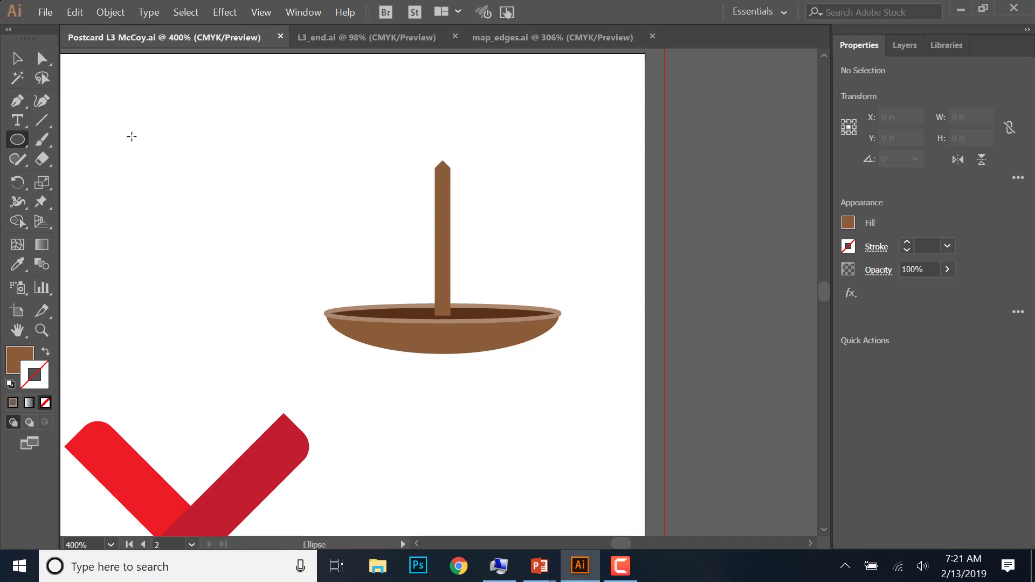
{"action": "left_click_drag", "start_coordinate": [131, 136], "coordinate": [278, 292]}
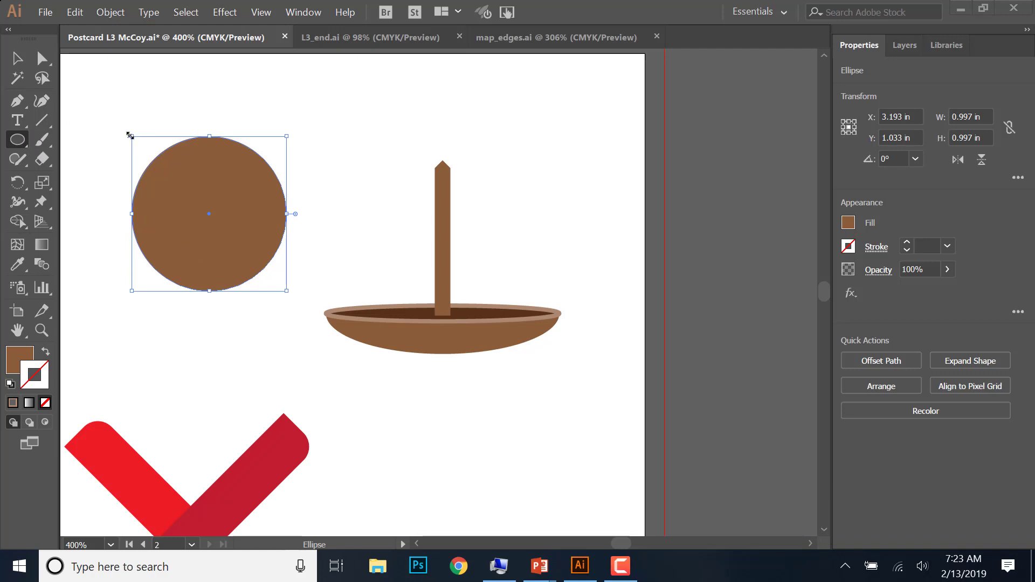
{"action": "left_click_drag", "start_coordinate": [130, 136], "coordinate": [186, 177]}
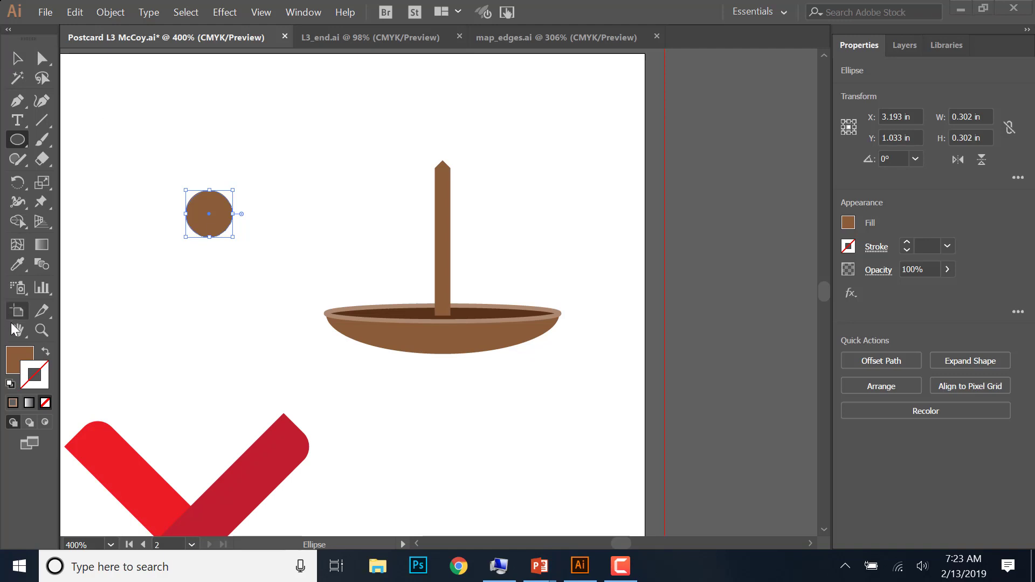
Set the small circle's fill to light gray with CMYK values 0, 0, 0, 10
{"action": "left_click", "coordinate": [22, 358]}
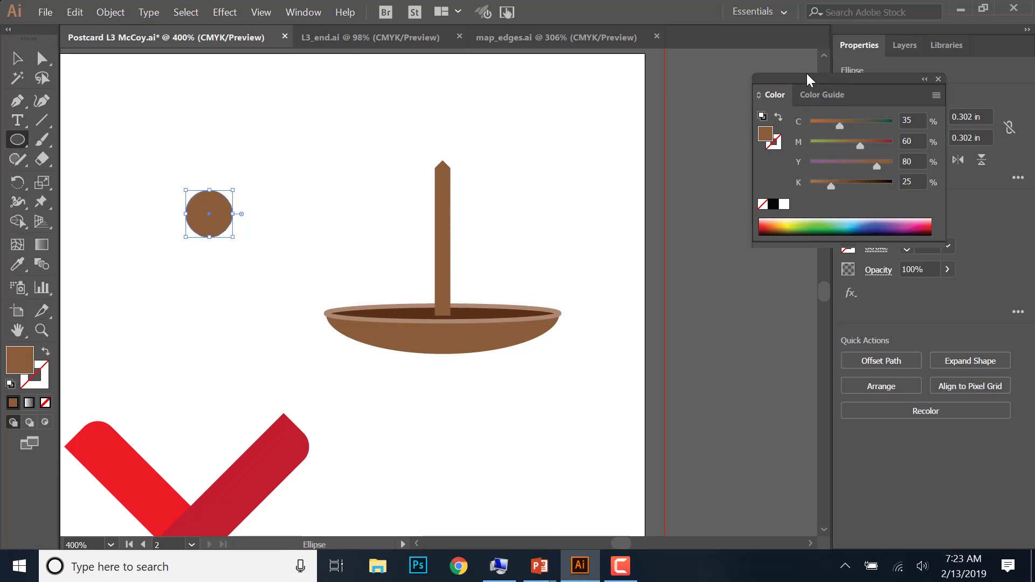
{"action": "left_click_drag", "start_coordinate": [806, 73], "coordinate": [726, 83]}
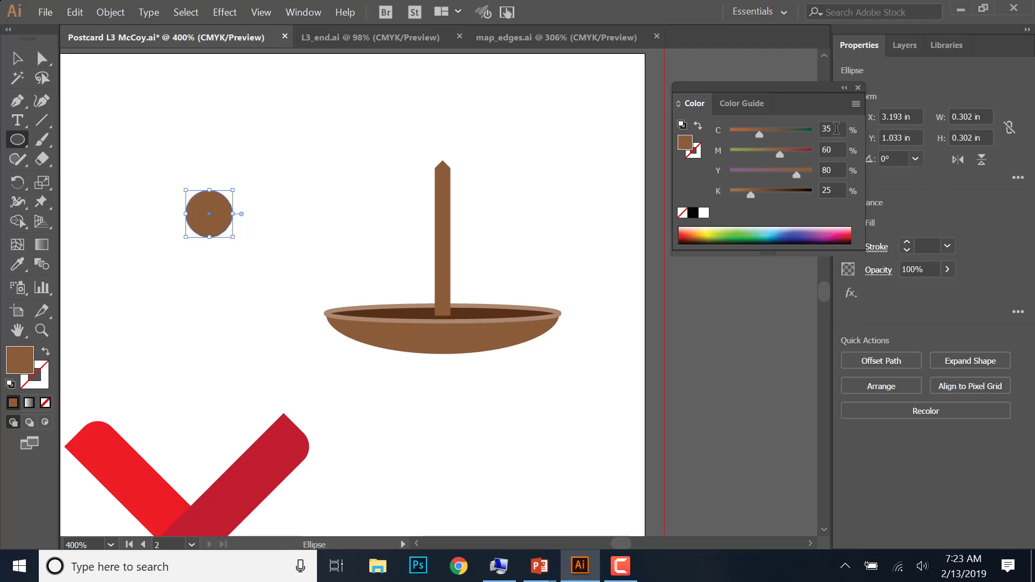
{"action": "left_click", "coordinate": [820, 127]}
{"action": "type", "text": "0"}
{"action": "key", "text": "Tab"}
{"action": "type", "text": "0"}
{"action": "left_click", "coordinate": [819, 168]}
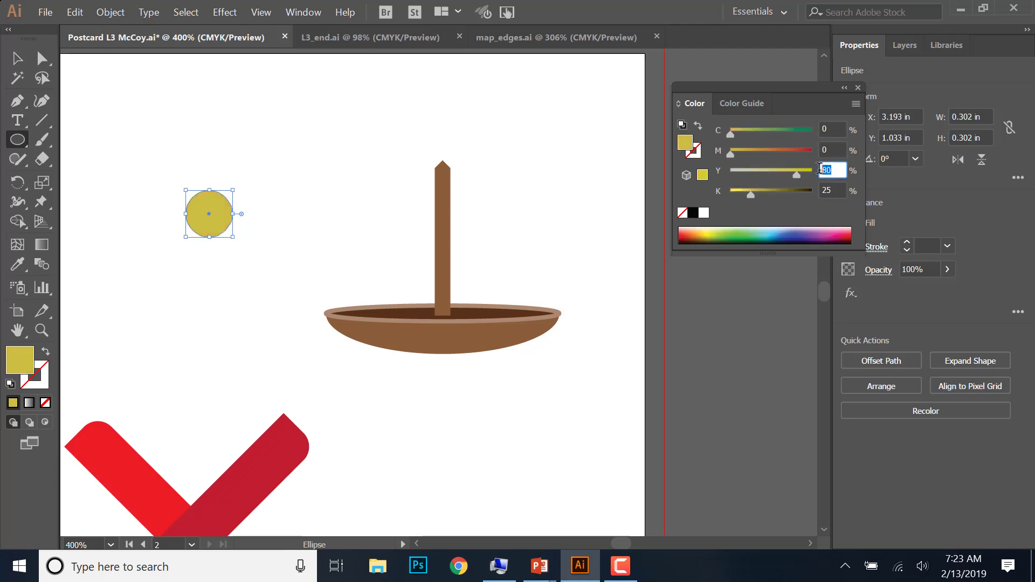
{"action": "type", "text": "0"}
{"action": "left_click", "coordinate": [818, 189]}
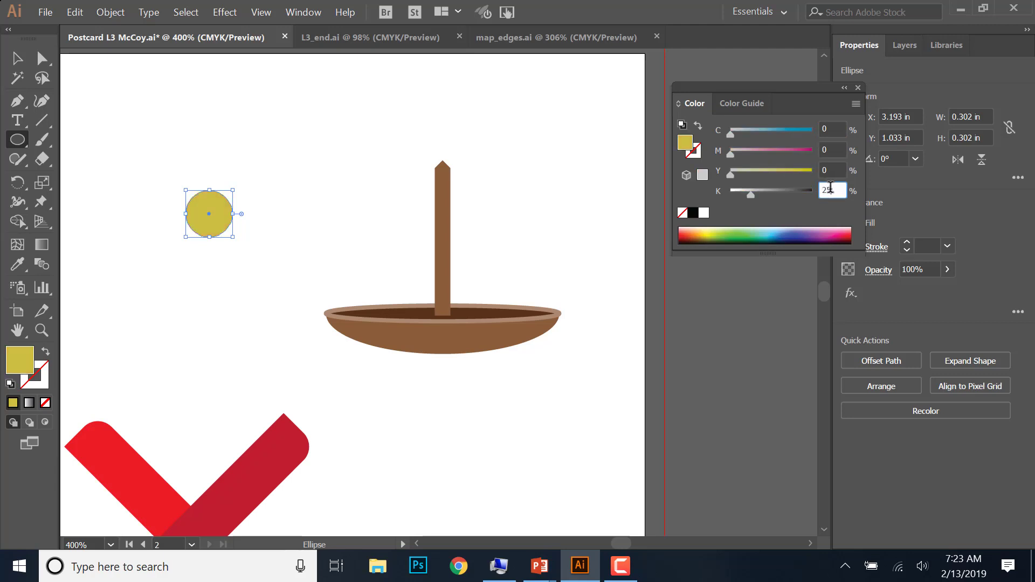
{"action": "type", "text": "10"}
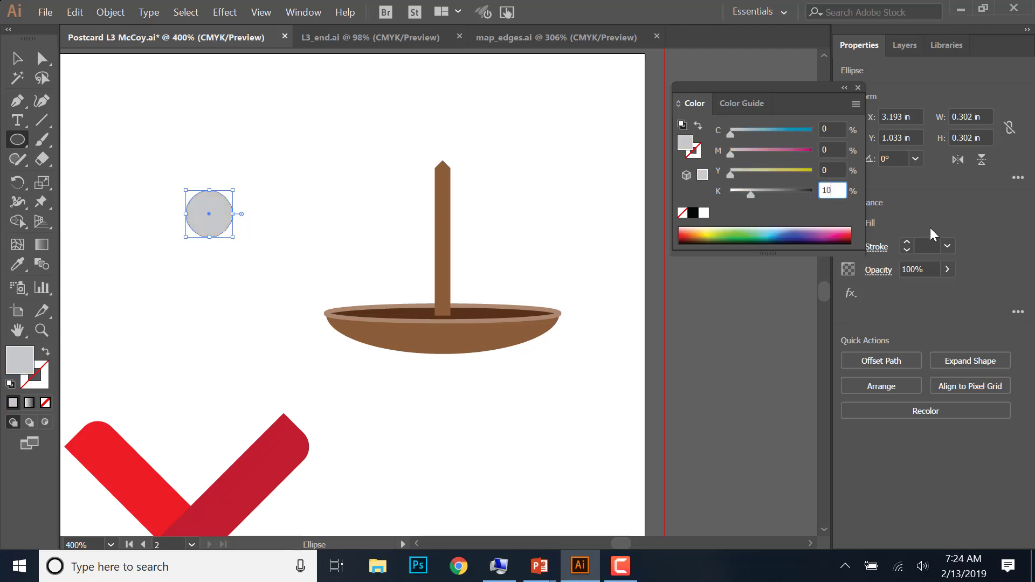
{"action": "left_click_drag", "start_coordinate": [770, 316], "coordinate": [780, 318]}
Move the gray circle up and slightly left to about X 3.075 in, Y 0.53 in, and save the postcard
{"action": "key", "text": "v"}
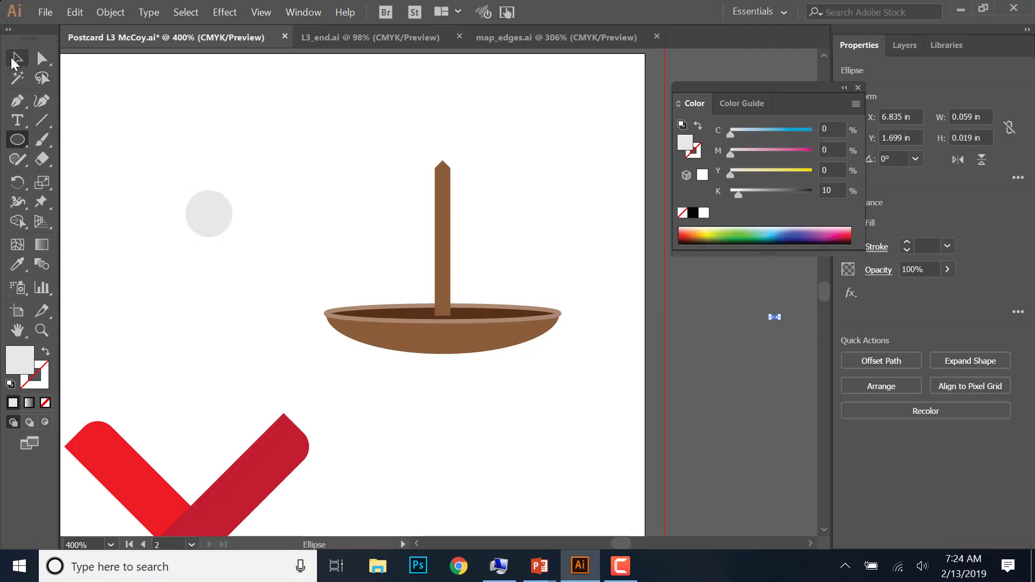
{"action": "left_click_drag", "start_coordinate": [215, 203], "coordinate": [203, 141]}
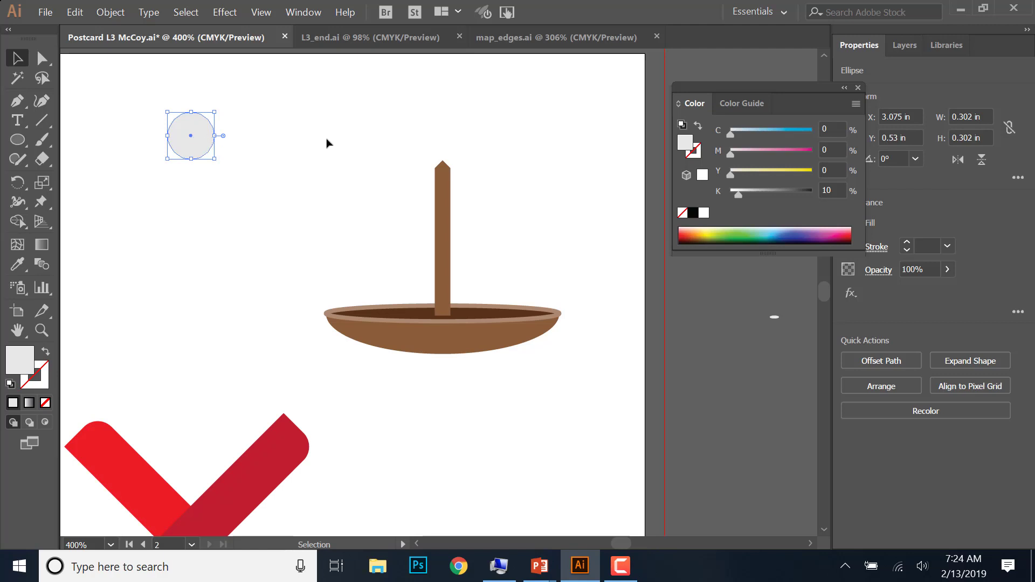
{"action": "left_click", "coordinate": [46, 12]}
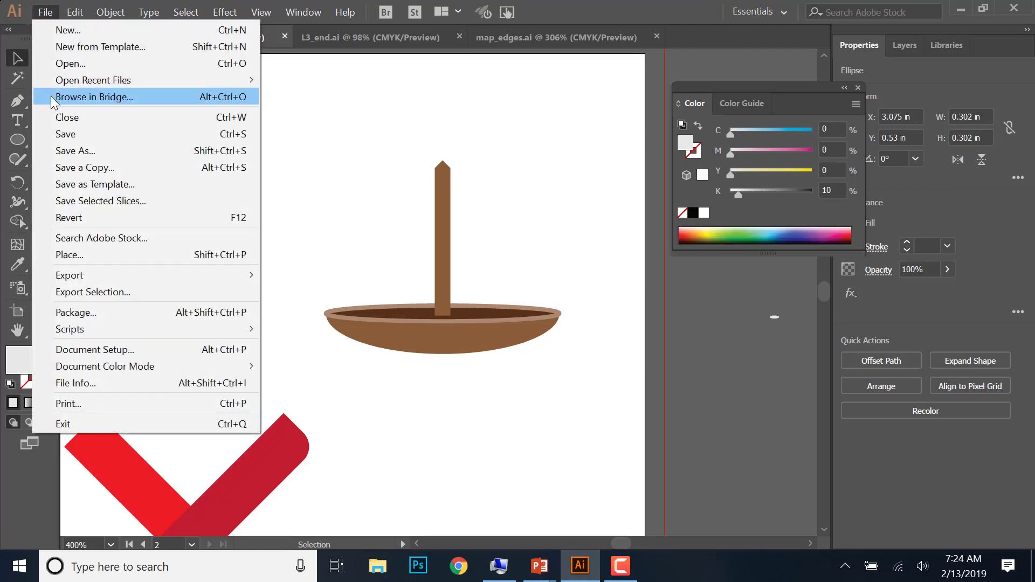
{"action": "left_click", "coordinate": [65, 136]}
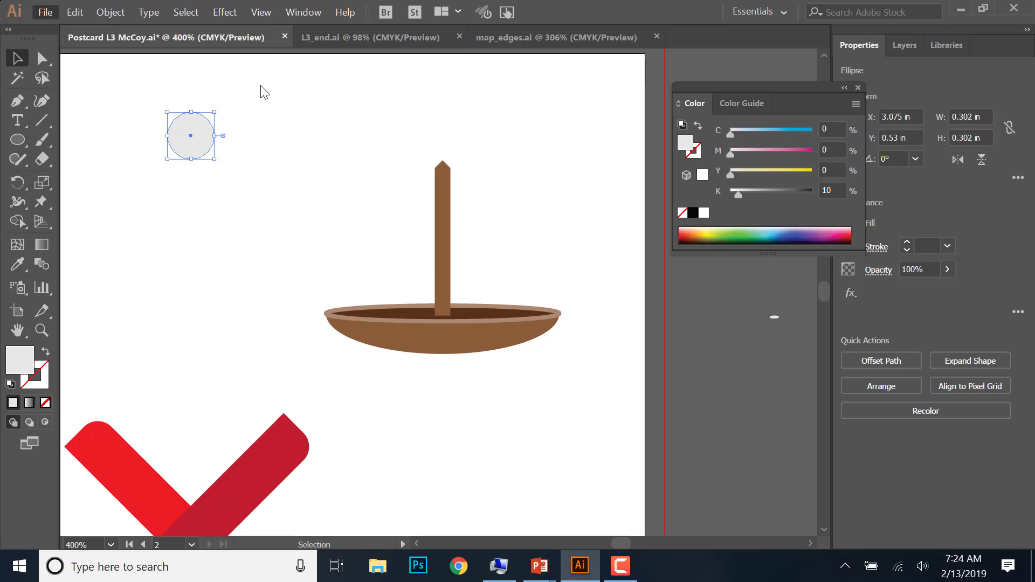
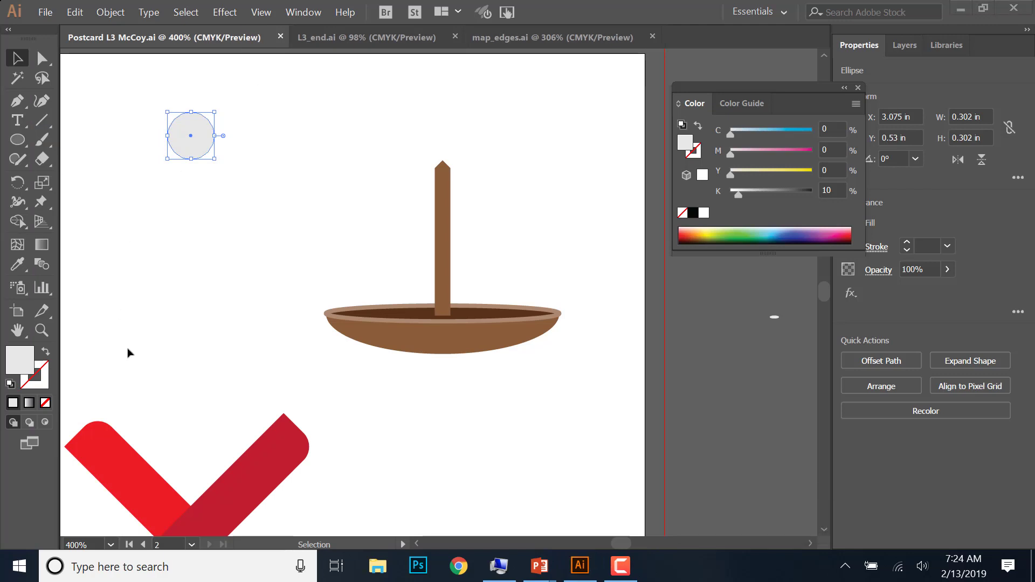
Examine the gems and crossed bones on the finished treasure map in L3_end.ai
{"action": "left_click", "coordinate": [488, 34]}
{"action": "left_click", "coordinate": [377, 37]}
{"action": "key", "text": "a"}
{"action": "key", "text": "ctrl+1"}
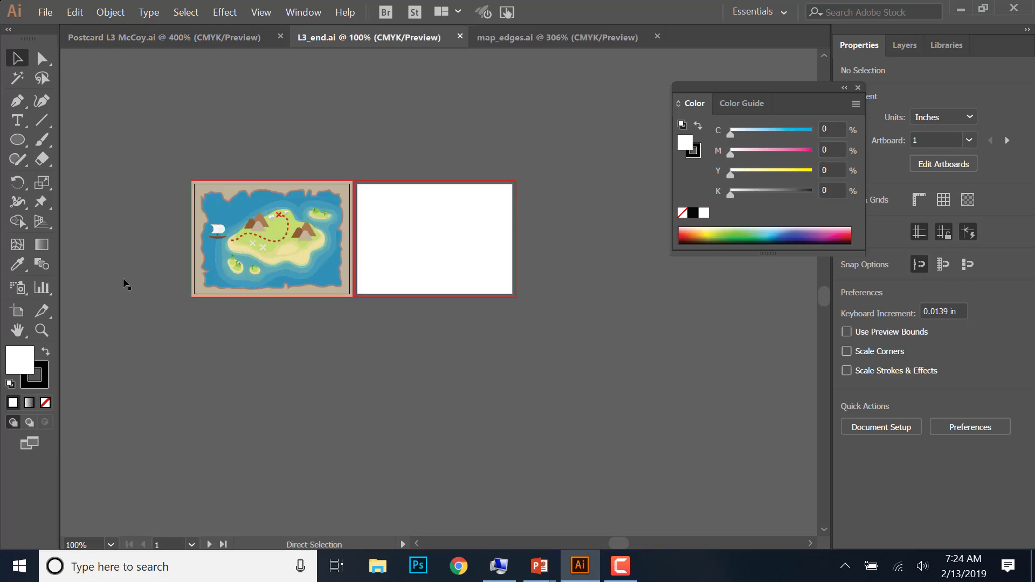
{"action": "key", "text": "ctrl+plus"}
{"action": "left_click_drag", "start_coordinate": [134, 182], "coordinate": [491, 397]}
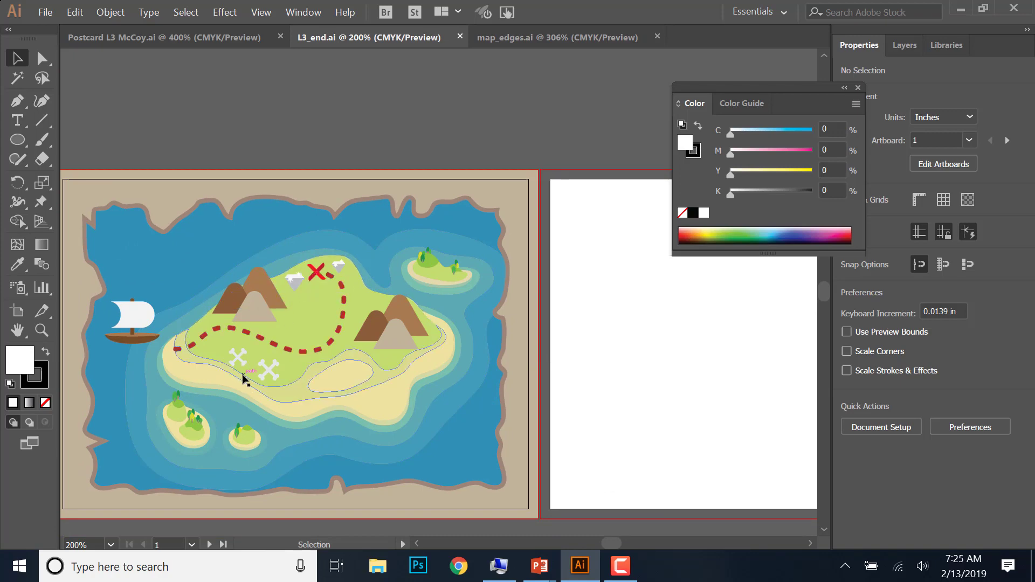
{"action": "key", "text": "ctrl+plus"}
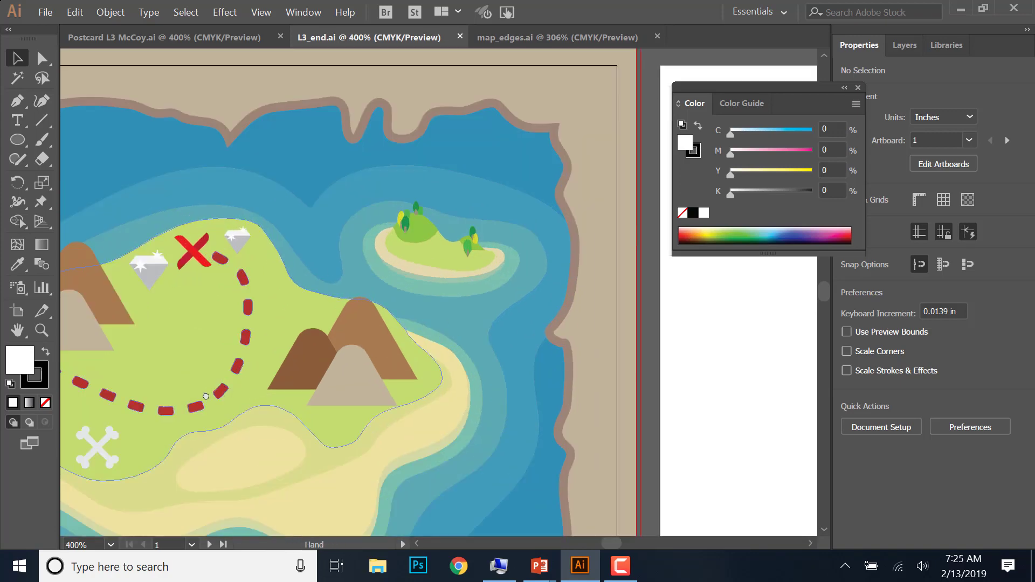
{"action": "key", "text": "ctrl+plus"}
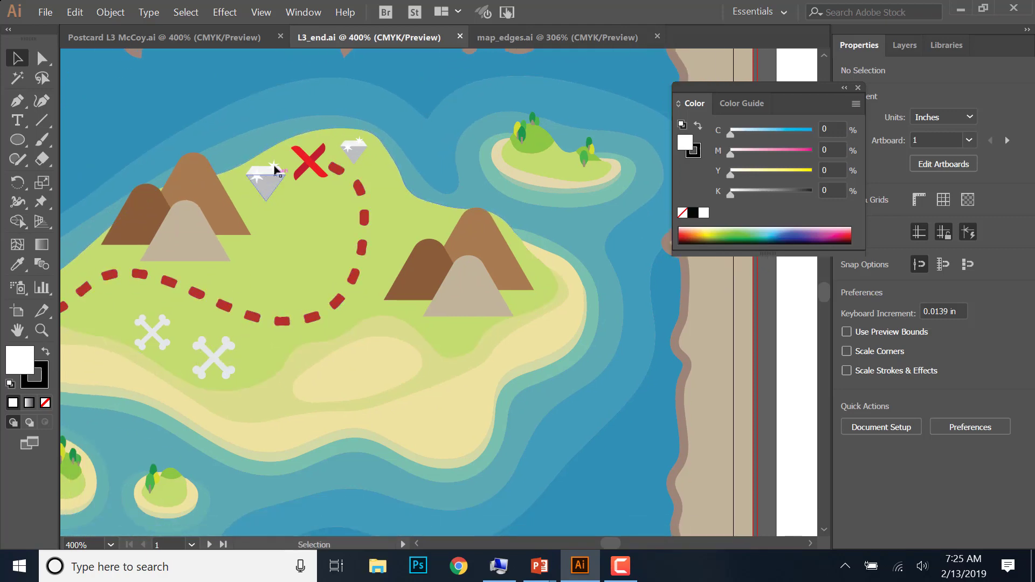
Return to the postcard document and draw a five-sided polygon about 0.49 in wide in the empty area below the gray circle
{"action": "left_click", "coordinate": [185, 36]}
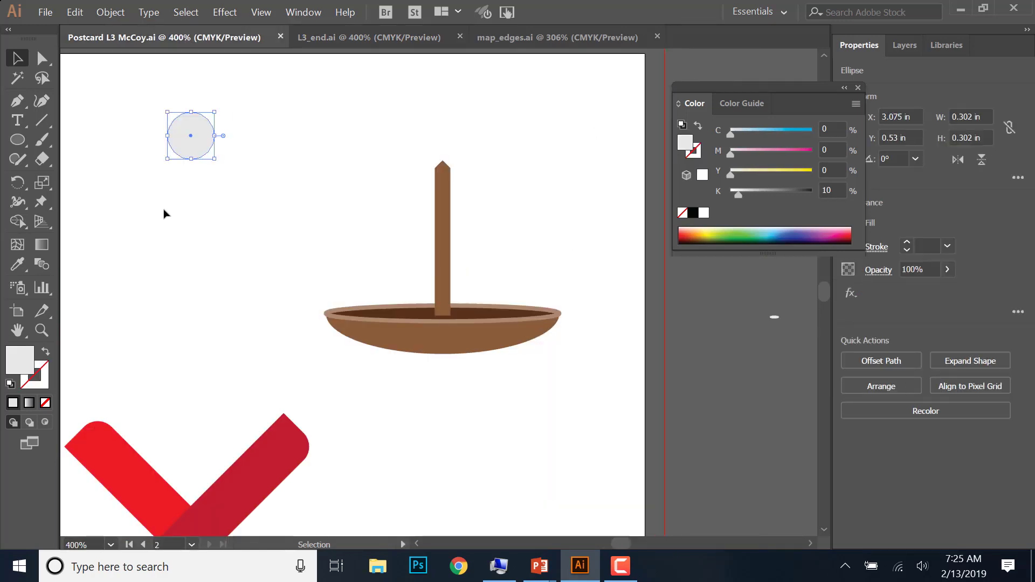
{"action": "left_click", "coordinate": [22, 143]}
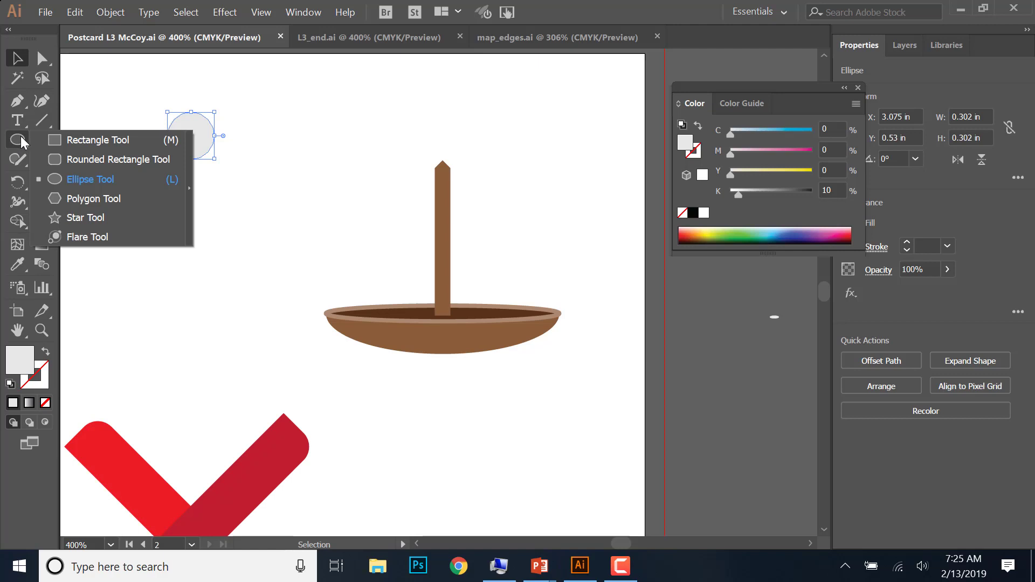
{"action": "left_click", "coordinate": [97, 200]}
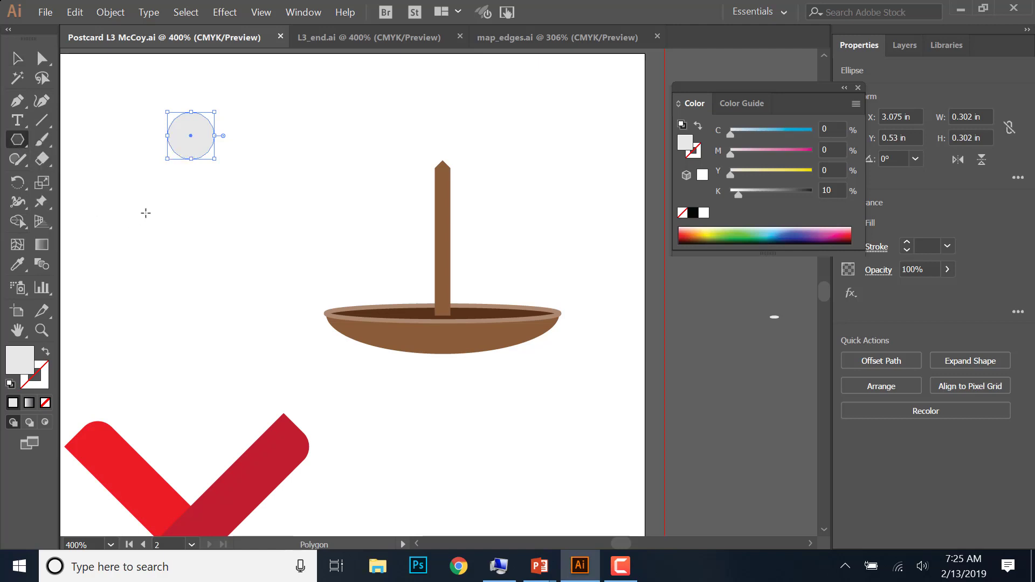
{"action": "left_click_drag", "start_coordinate": [104, 219], "coordinate": [143, 230]}
{"action": "key", "text": "Up"}
{"action": "key", "text": "Up"}
{"action": "key", "text": "Up"}
{"action": "key", "text": "Up"}
{"action": "key", "text": "Down"}
{"action": "key", "text": "Down"}
{"action": "key", "text": "Down"}
{"action": "key", "text": "Down"}
{"action": "key", "text": "Down"}
{"action": "key", "text": "Down"}
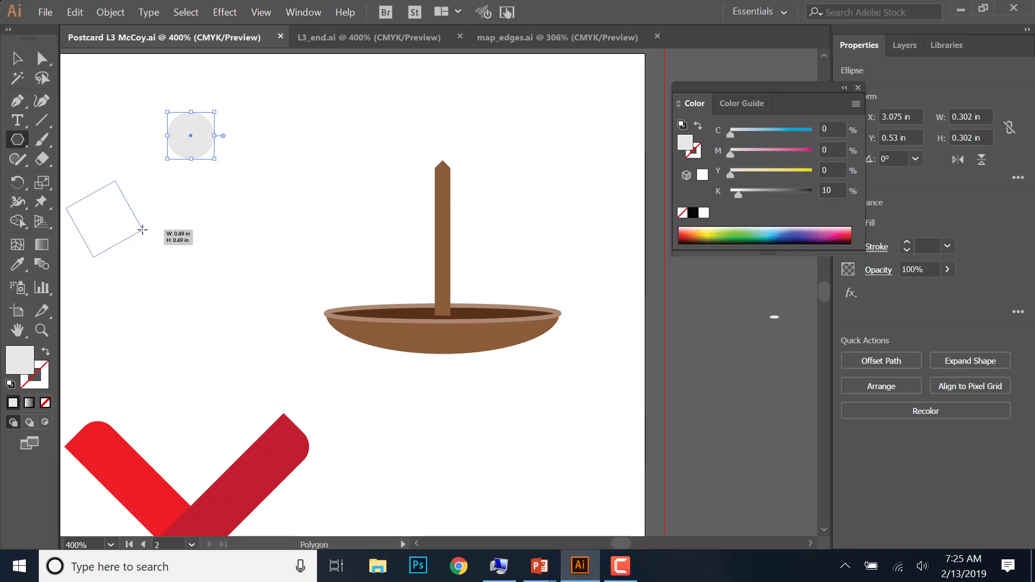
{"action": "key", "text": "Up"}
{"action": "left_click_drag", "start_coordinate": [142, 230], "coordinate": [143, 230]}
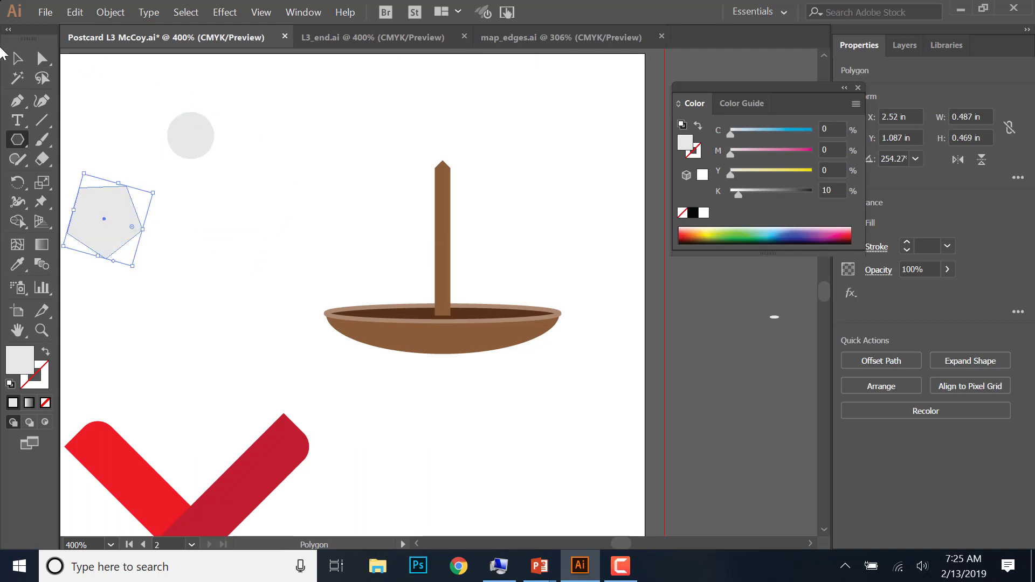
Move the pentagon down toward the boat and the gray circle past the mast to about X 5.558 in, Y 0.378 in
{"action": "left_click", "coordinate": [23, 58]}
{"action": "left_click_drag", "start_coordinate": [97, 215], "coordinate": [196, 264]}
{"action": "left_click", "coordinate": [296, 120]}
{"action": "left_click_drag", "start_coordinate": [216, 133], "coordinate": [595, 111]}
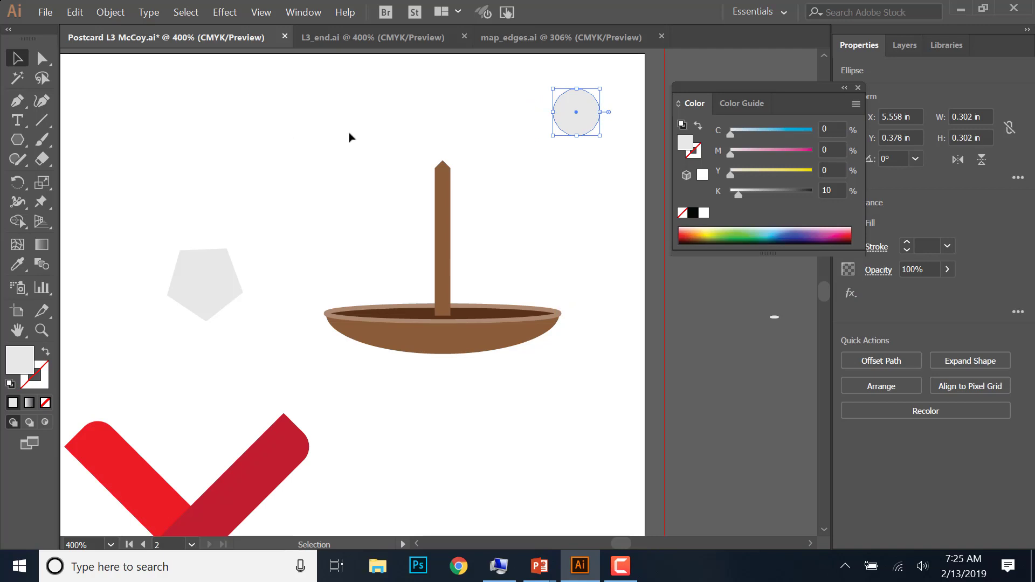
Shift the boat parts and the gray circle together slightly up and toward the artboard's right edge
{"action": "left_click_drag", "start_coordinate": [320, 124], "coordinate": [582, 416]}
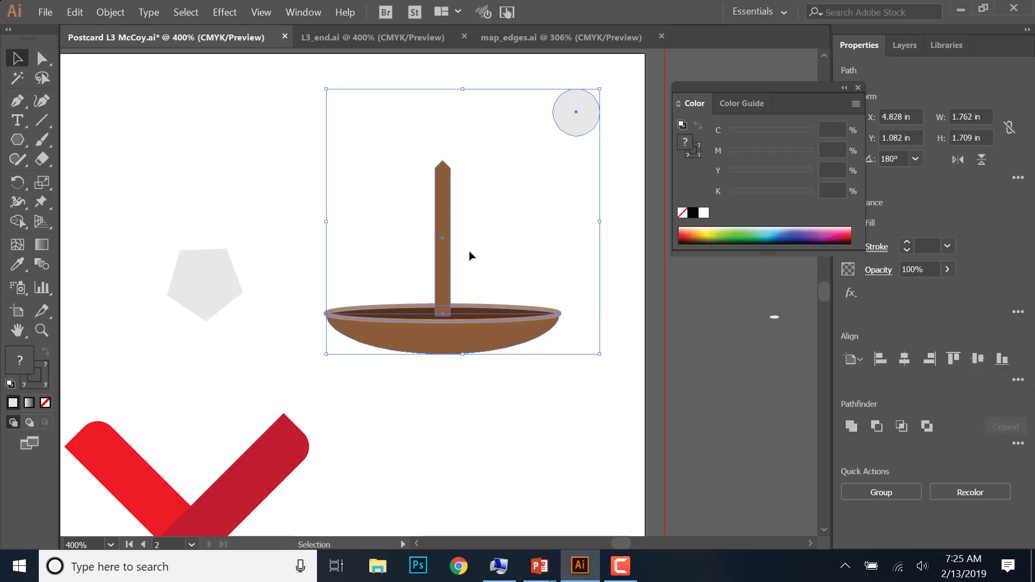
{"action": "left_click_drag", "start_coordinate": [441, 271], "coordinate": [475, 246]}
{"action": "left_click", "coordinate": [370, 159]}
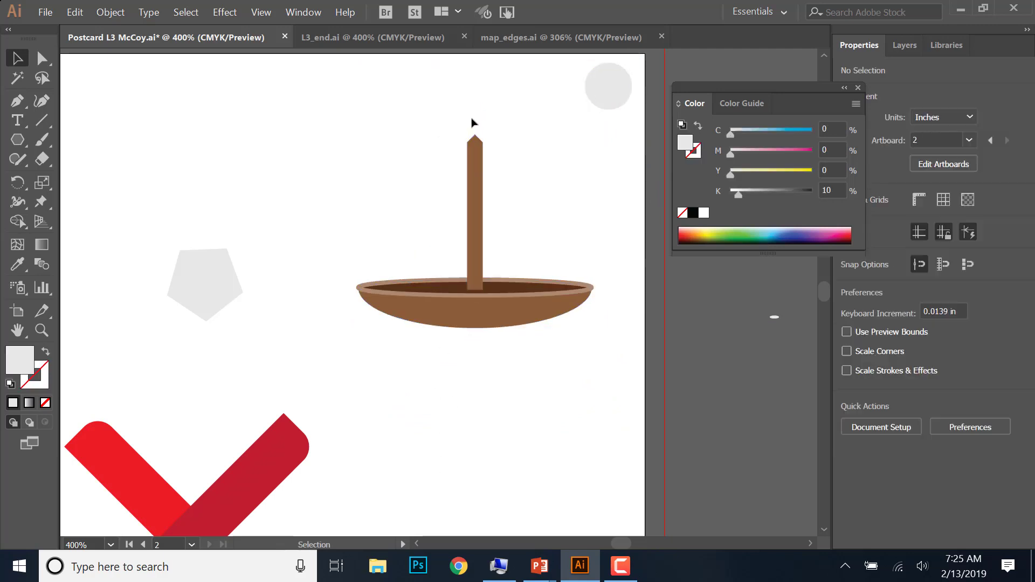
Move the red X group beneath the boat to about X 5.128 in, Y 3.31 in
{"action": "scroll", "coordinate": [204, 425], "scroll_direction": "down", "scroll_amount": 2}
{"action": "left_click_drag", "start_coordinate": [75, 302], "coordinate": [275, 502]}
{"action": "left_click_drag", "start_coordinate": [228, 339], "coordinate": [529, 362]}
{"action": "scroll", "coordinate": [310, 349], "scroll_direction": "up", "scroll_amount": 2}
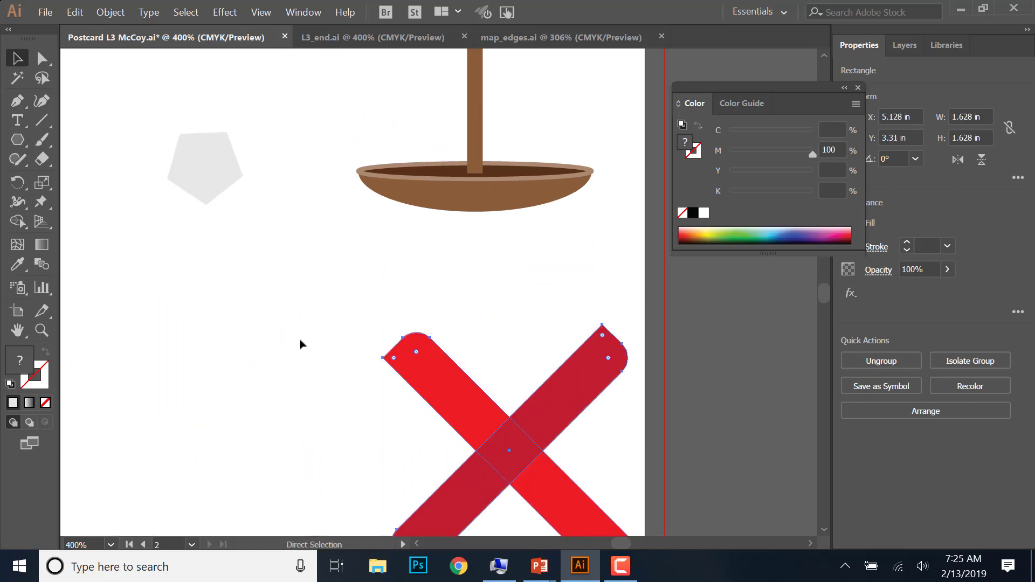
{"action": "key", "text": "ctrl+minus"}
{"action": "left_click_drag", "start_coordinate": [227, 226], "coordinate": [262, 342]}
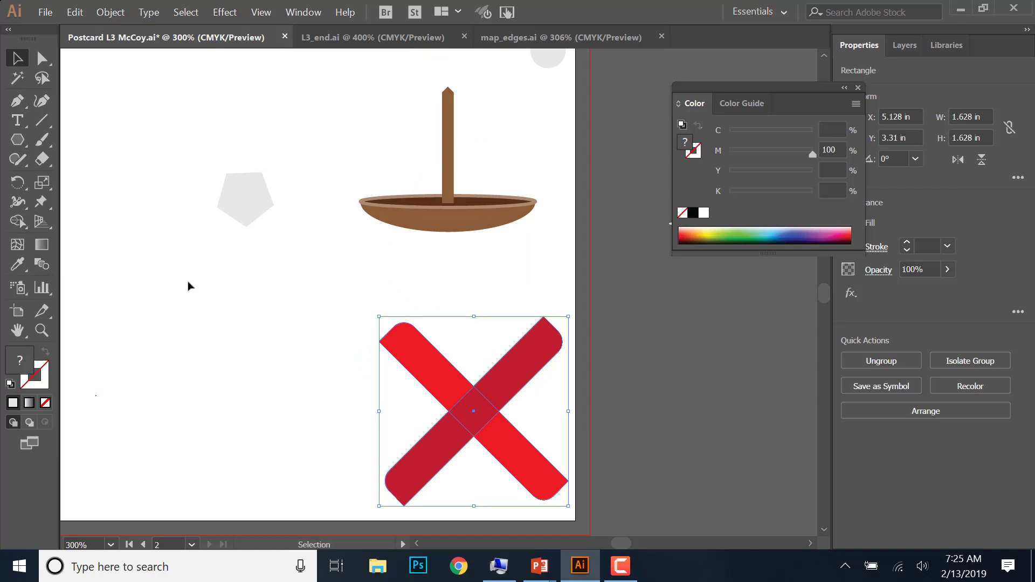
Move the pentagon slightly down with Smart Guides turned off, and turn Smart Guides back on
{"action": "left_click", "coordinate": [264, 199]}
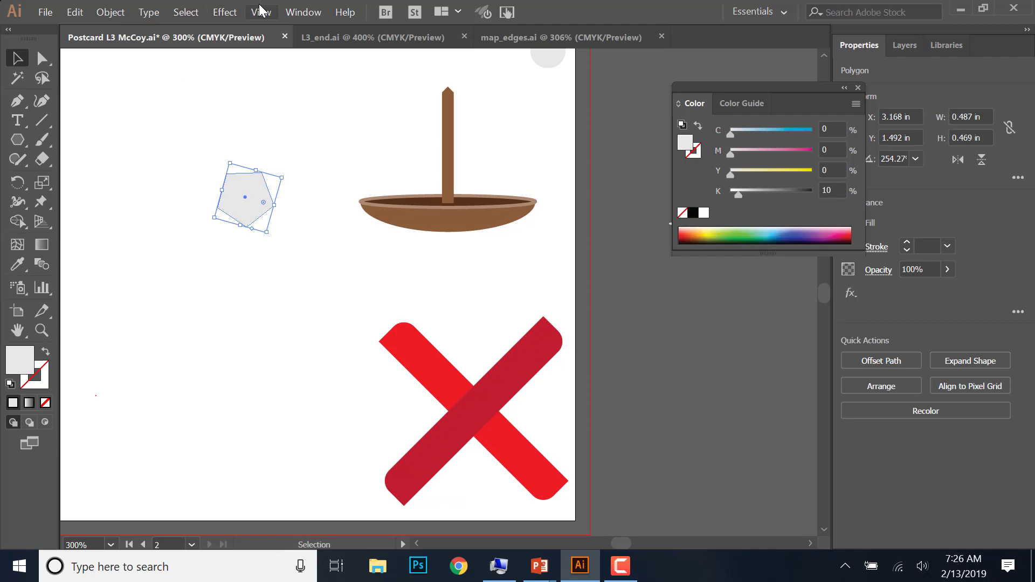
{"action": "left_click", "coordinate": [262, 12]}
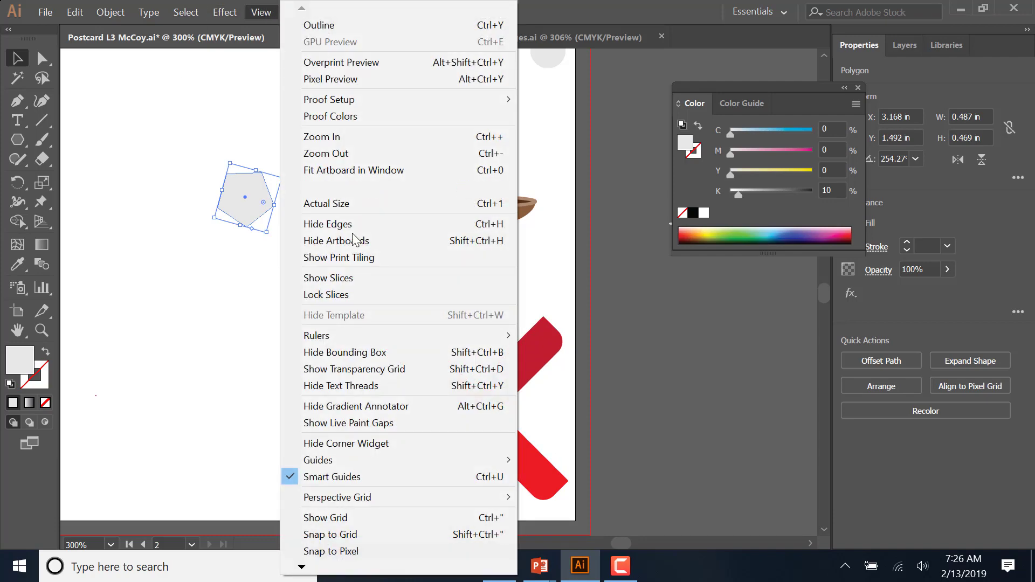
{"action": "left_click", "coordinate": [309, 476]}
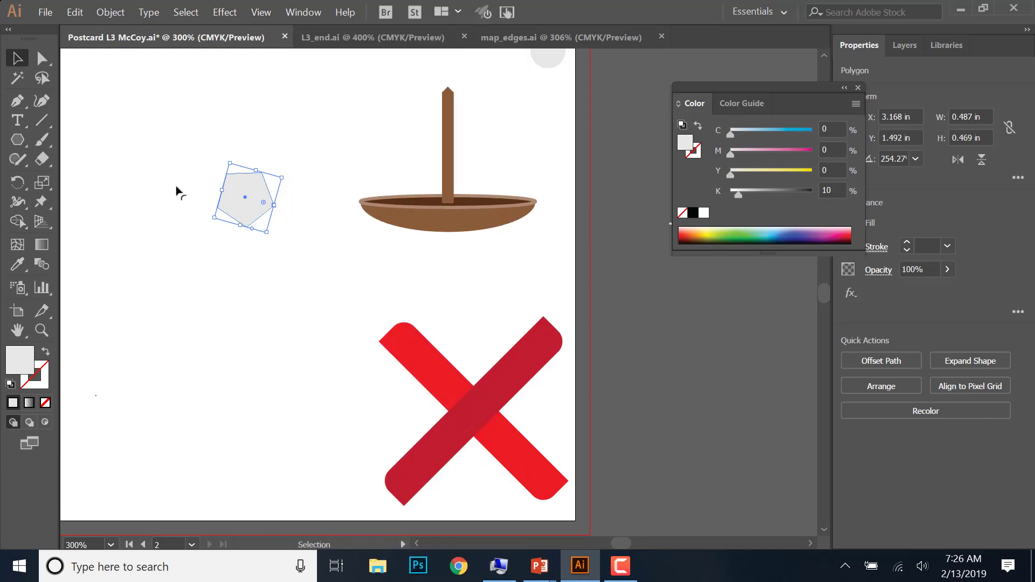
{"action": "left_click", "coordinate": [252, 202]}
{"action": "left_click", "coordinate": [248, 221]}
{"action": "mouse_move", "coordinate": [273, 229]}
{"action": "left_mouse_down"}
{"action": "mouse_move", "coordinate": [273, 317]}
{"action": "mouse_move", "coordinate": [261, 240]}
{"action": "left_mouse_up"}
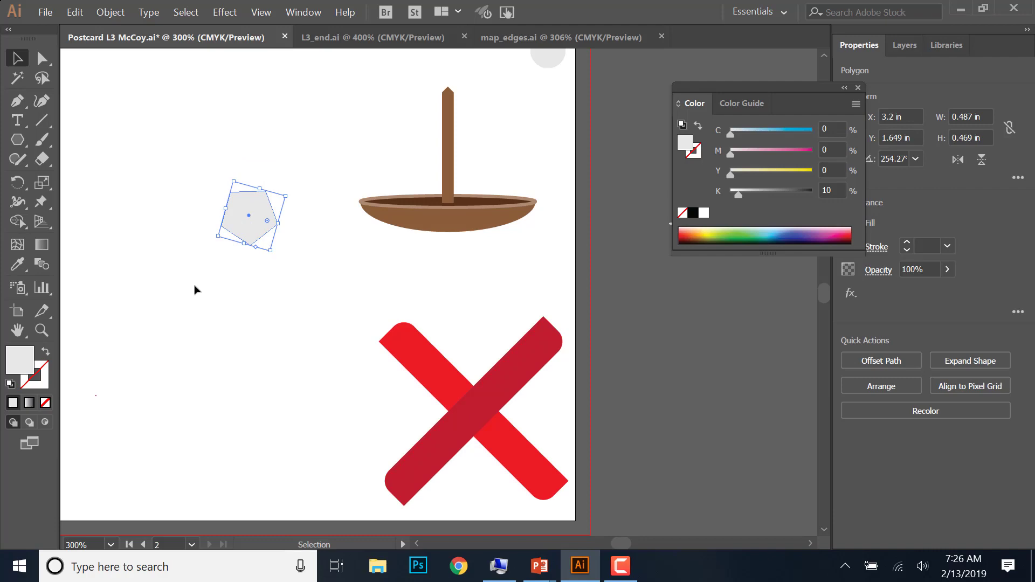
{"action": "left_click", "coordinate": [260, 13]}
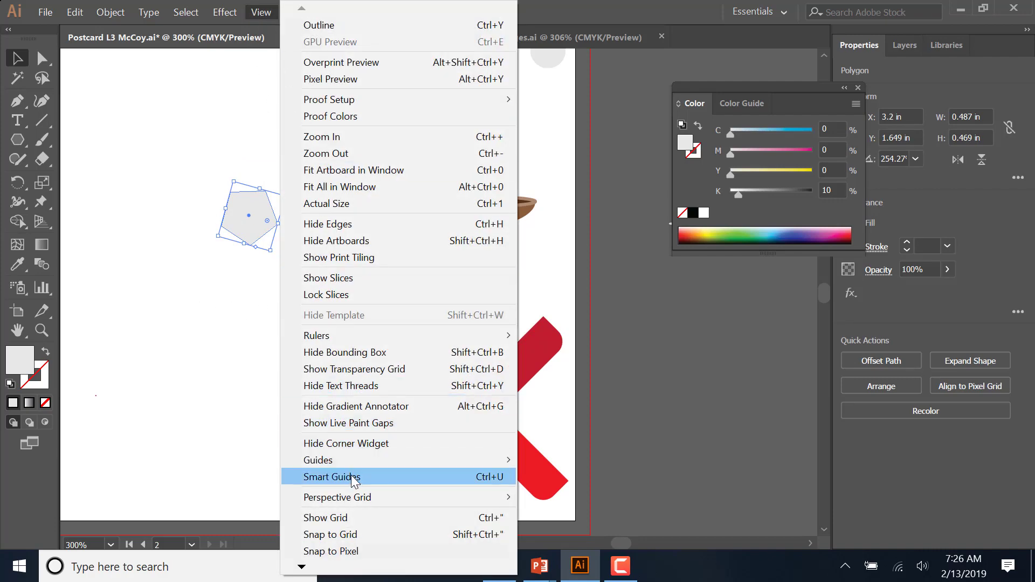
{"action": "left_click", "coordinate": [351, 476]}
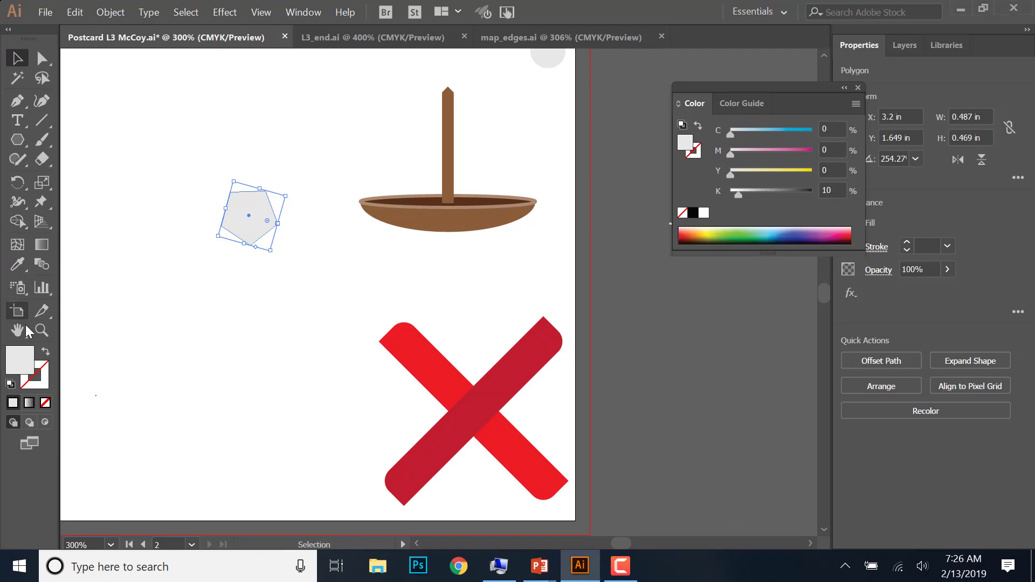
Set the pentagon's fill to a medium gray with CMYK values 0, 0, 0, 30
{"action": "key", "text": "z"}
{"action": "left_click_drag", "start_coordinate": [162, 151], "coordinate": [304, 300]}
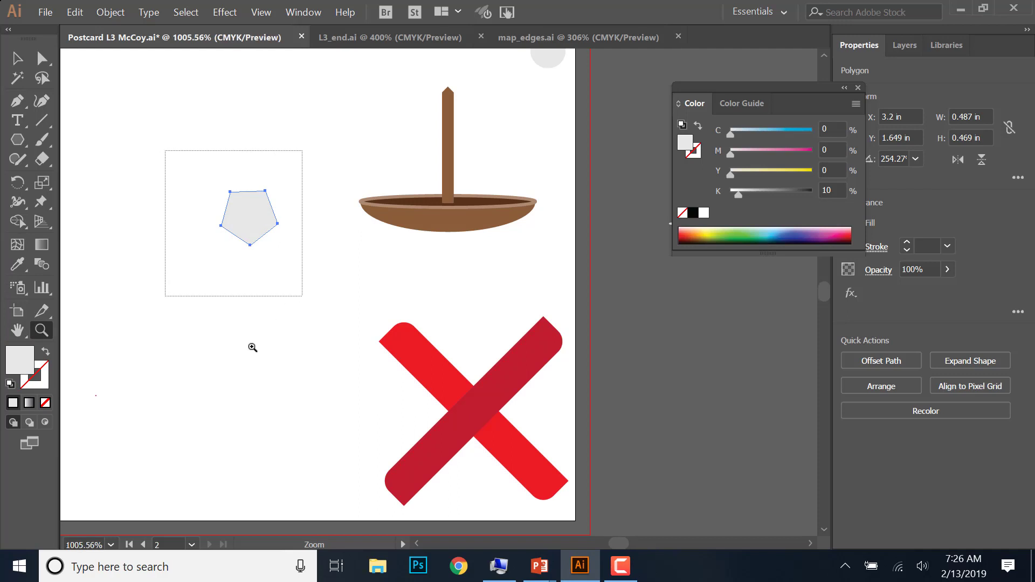
{"action": "left_click_drag", "start_coordinate": [361, 381], "coordinate": [248, 372]}
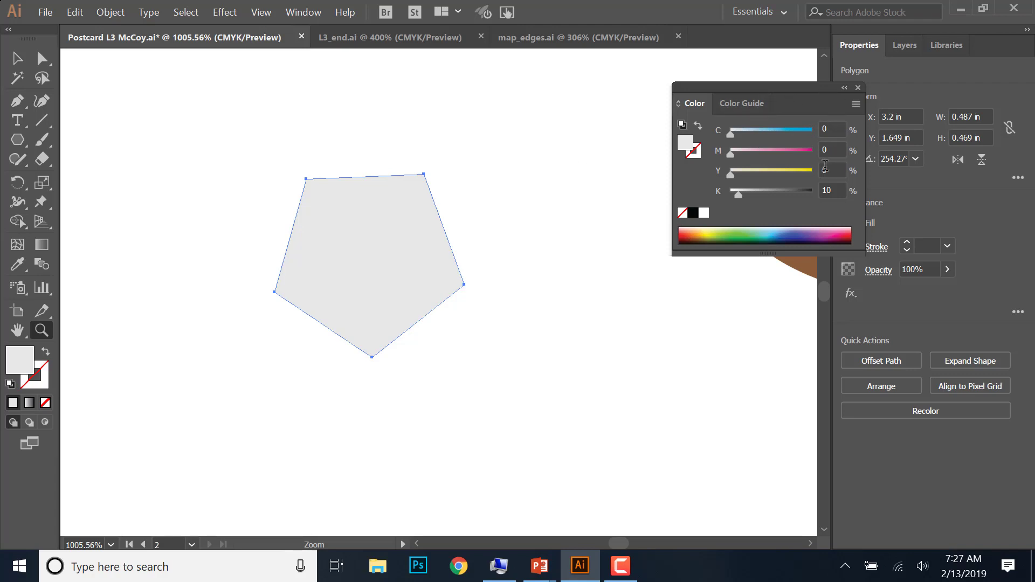
{"action": "left_click_drag", "start_coordinate": [837, 187], "coordinate": [819, 187]}
{"action": "type", "text": "30"}
{"action": "key", "text": "Return"}
{"action": "left_click", "coordinate": [658, 367]}
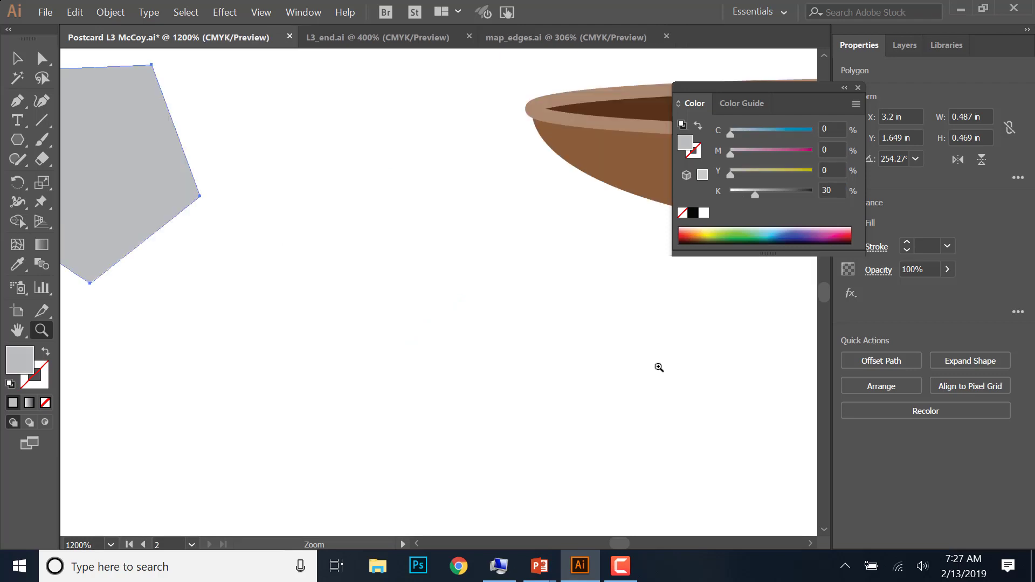
{"action": "scroll", "coordinate": [623, 545], "scroll_direction": "left", "scroll_amount": 5}
{"action": "left_click_drag", "start_coordinate": [623, 545], "coordinate": [623, 546]}
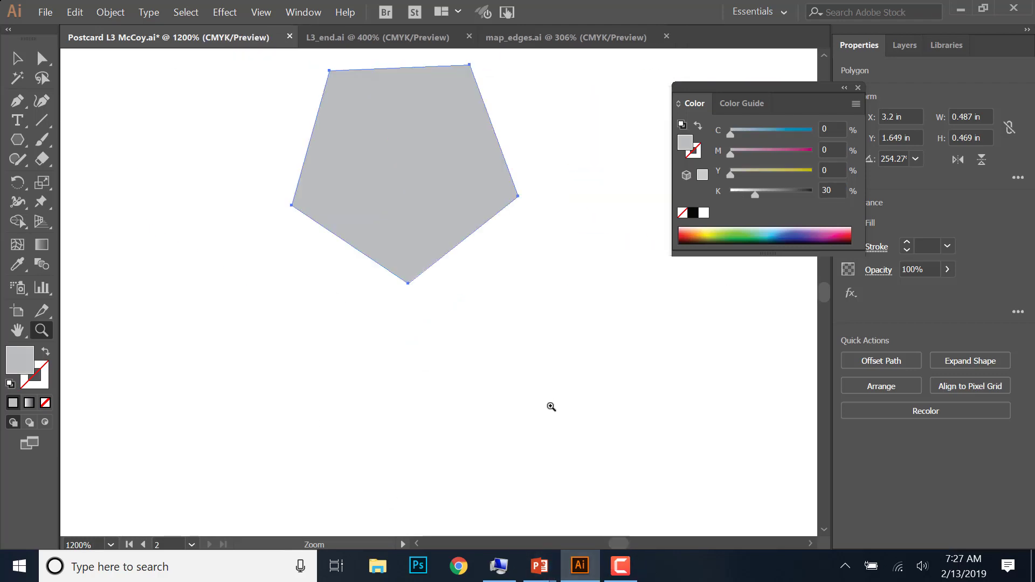
{"action": "scroll", "coordinate": [555, 415], "scroll_direction": "up", "scroll_amount": 3}
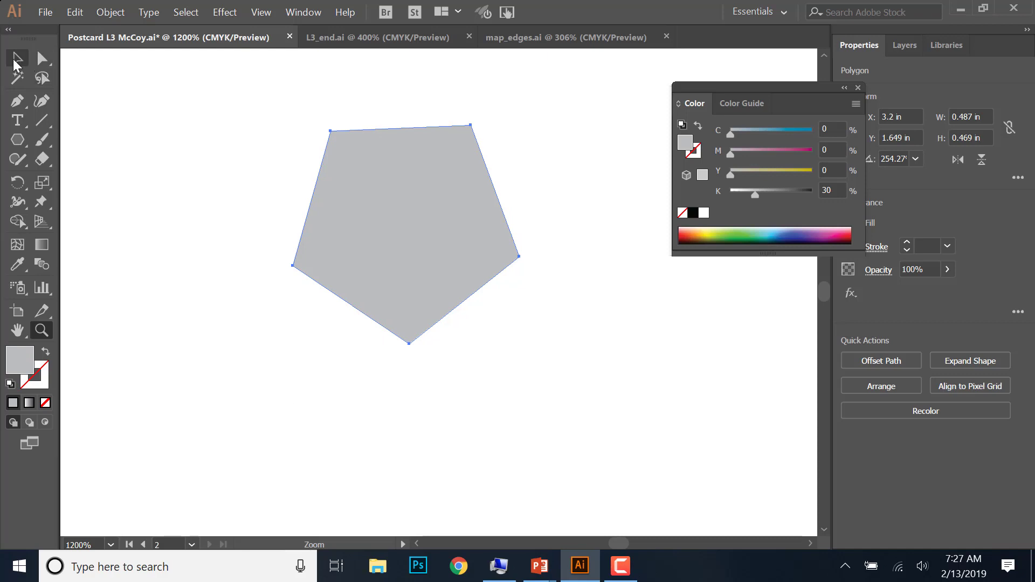
Reduce the gray pentagon to three sides and rotate it to 0° so the triangle points straight up
{"action": "left_click", "coordinate": [16, 60]}
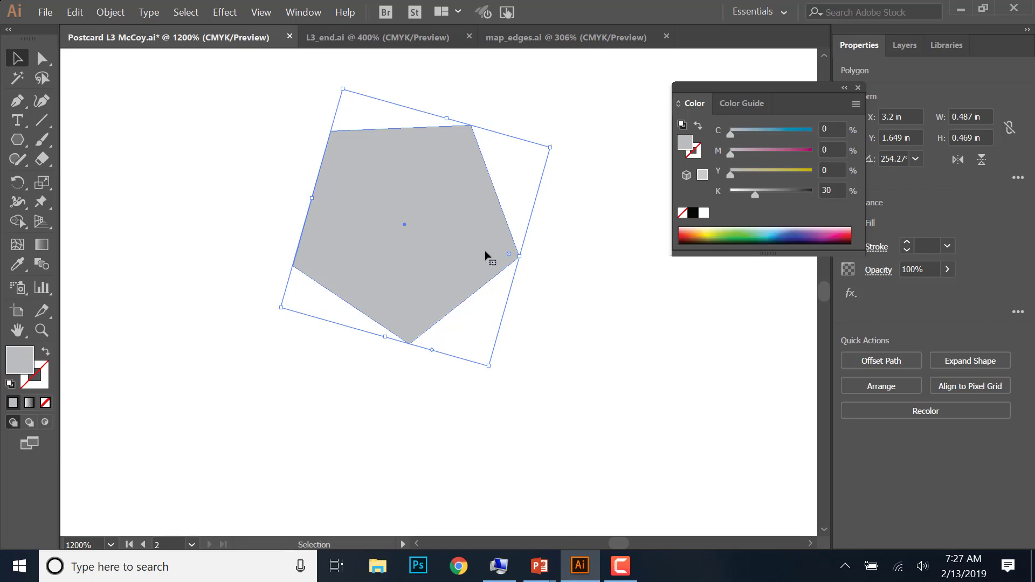
{"action": "left_click_drag", "start_coordinate": [476, 268], "coordinate": [476, 319]}
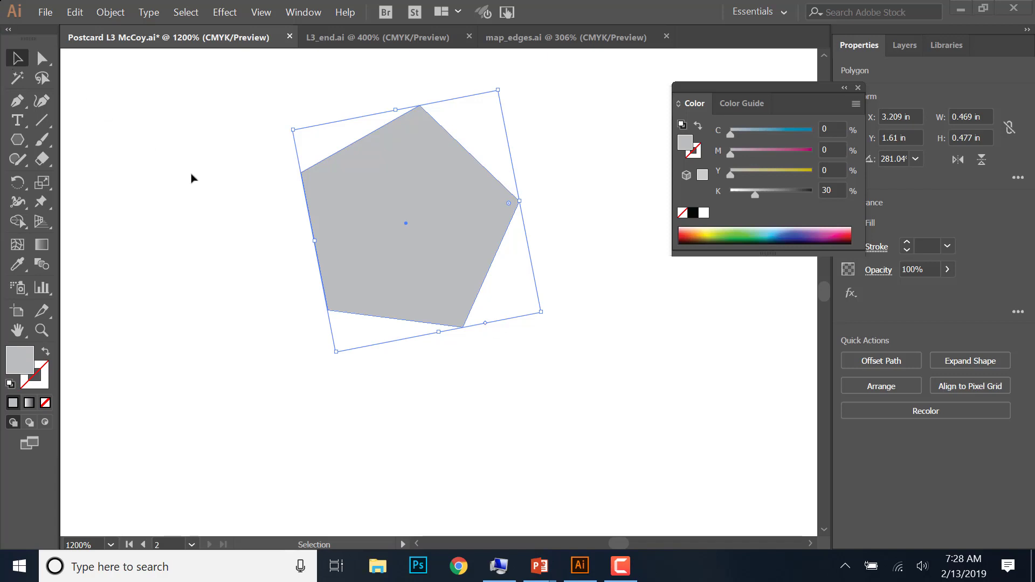
{"action": "left_click_drag", "start_coordinate": [485, 323], "coordinate": [550, 431]}
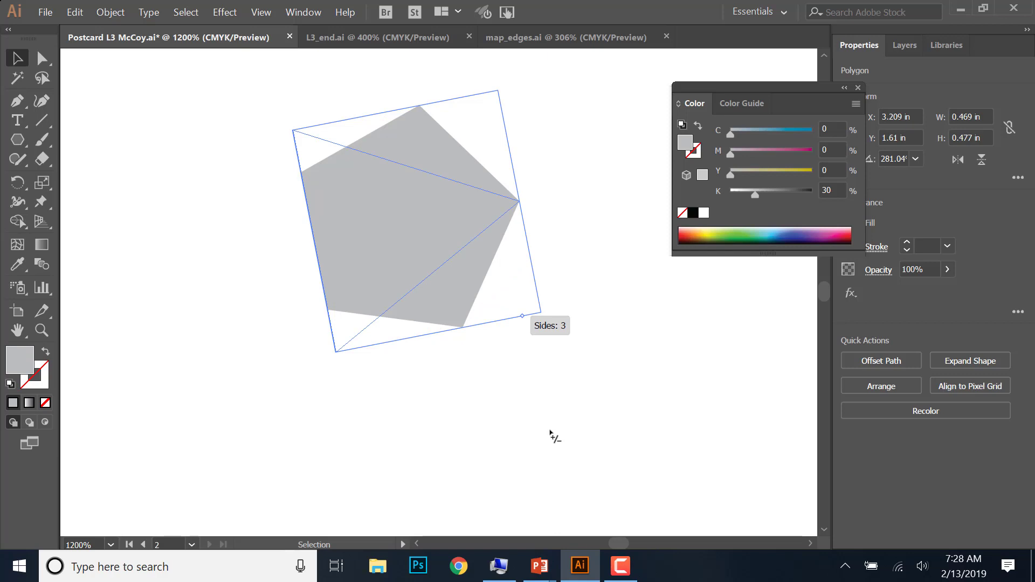
{"action": "left_click_drag", "start_coordinate": [550, 434], "coordinate": [552, 434]}
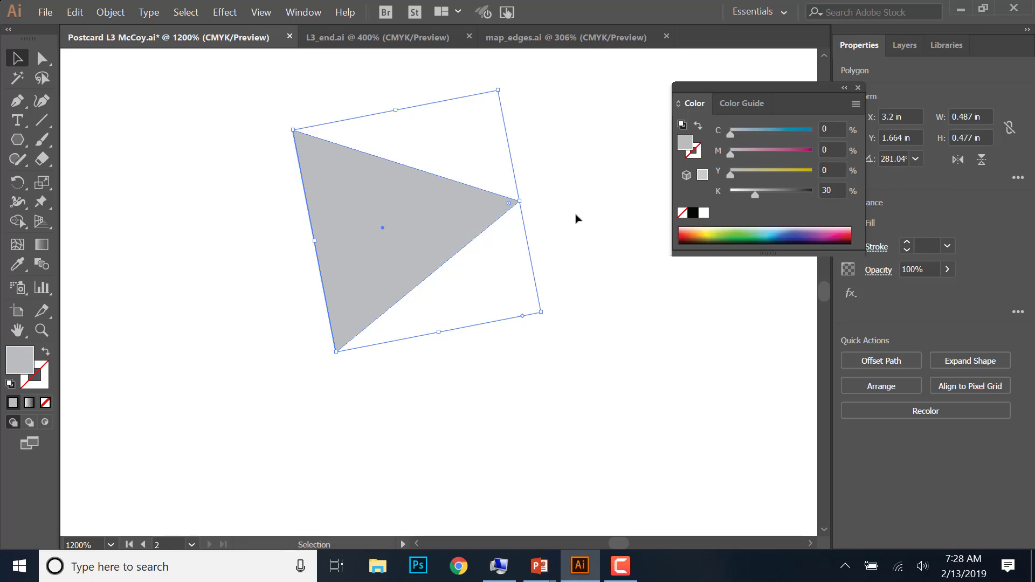
{"action": "left_click_drag", "start_coordinate": [497, 80], "coordinate": [302, 131]}
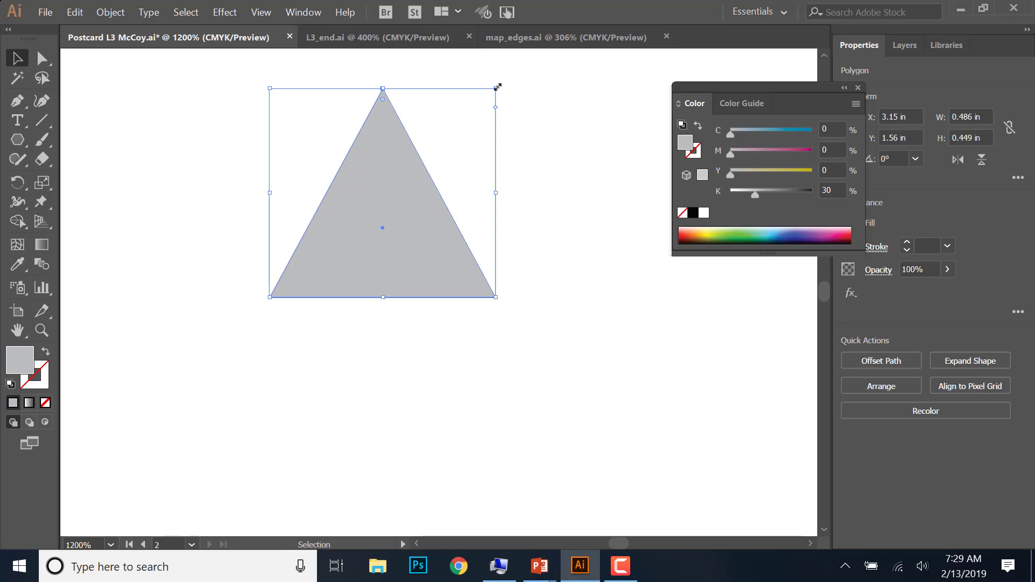
Close the floating color controls and stretch the triangle to about 1.2 in wide and 0.8 in high
{"action": "left_click_drag", "start_coordinate": [496, 190], "coordinate": [543, 186]}
{"action": "left_click_drag", "start_coordinate": [574, 188], "coordinate": [628, 188]}
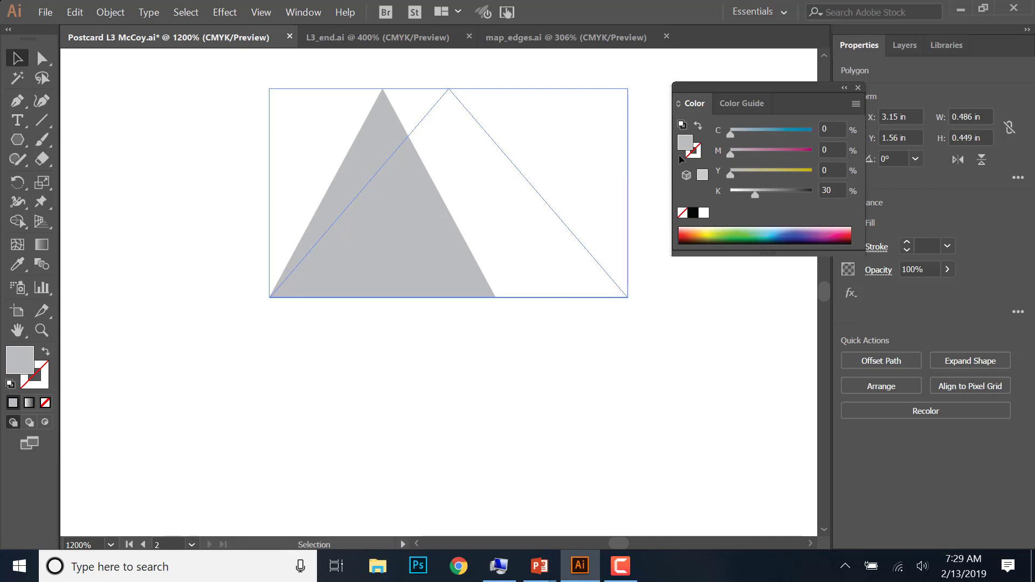
{"action": "left_click", "coordinate": [858, 86]}
{"action": "left_click_drag", "start_coordinate": [628, 194], "coordinate": [774, 189]}
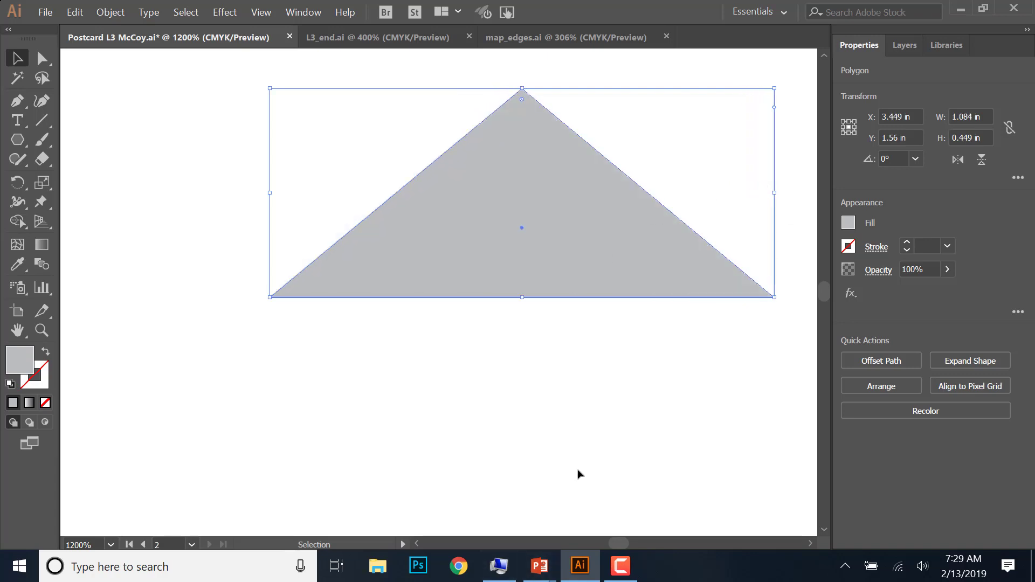
{"action": "key", "text": "ctrl+minus"}
{"action": "key", "text": "ctrl+minus"}
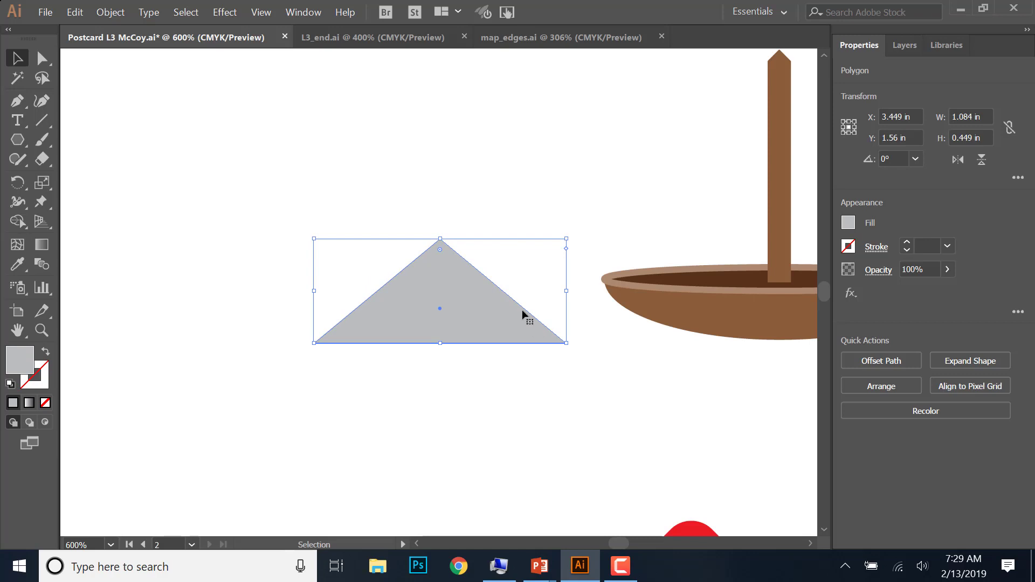
{"action": "left_click_drag", "start_coordinate": [565, 291], "coordinate": [595, 290]}
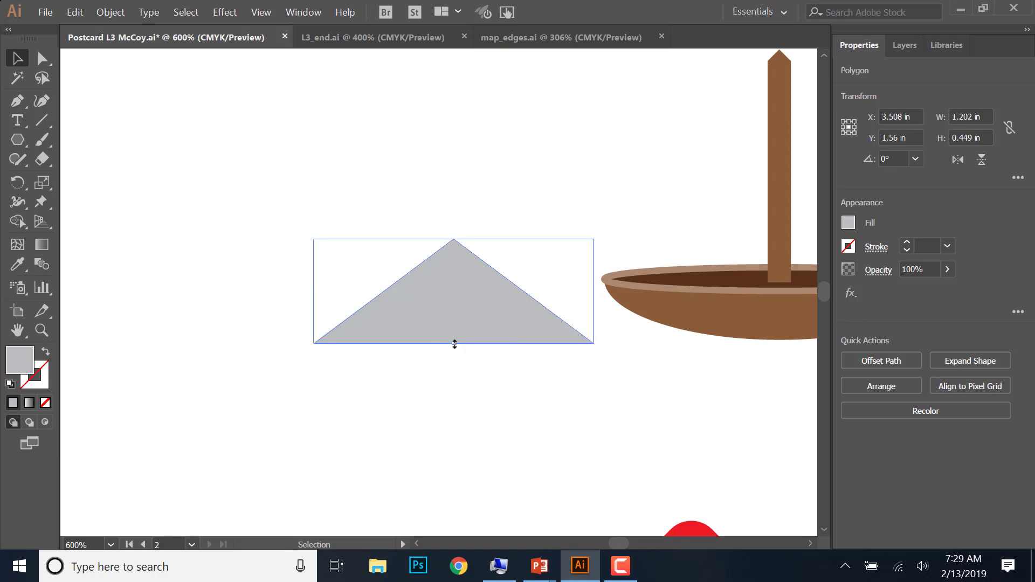
{"action": "left_click_drag", "start_coordinate": [455, 344], "coordinate": [453, 437]}
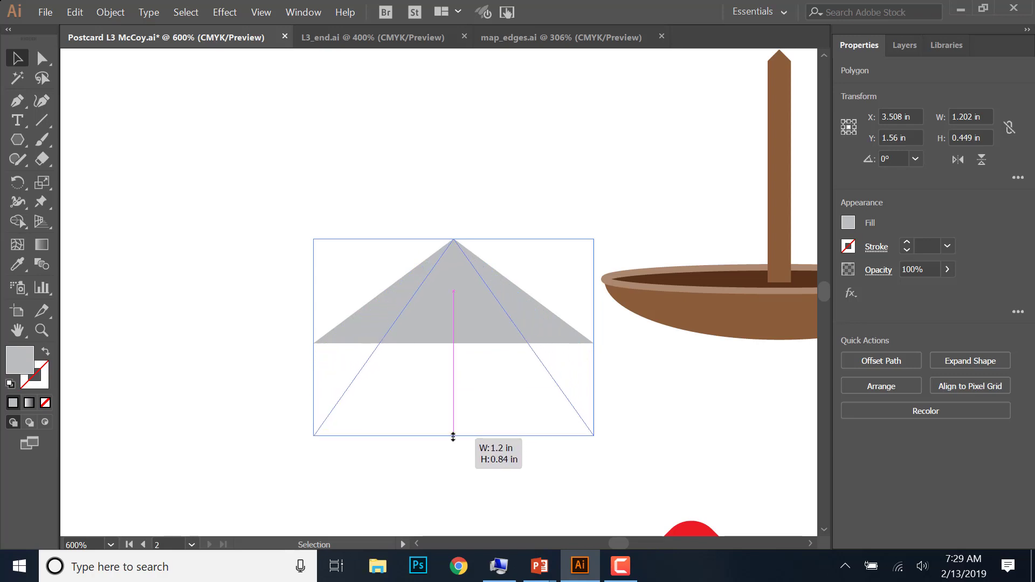
{"action": "left_click_drag", "start_coordinate": [453, 437], "coordinate": [459, 426]}
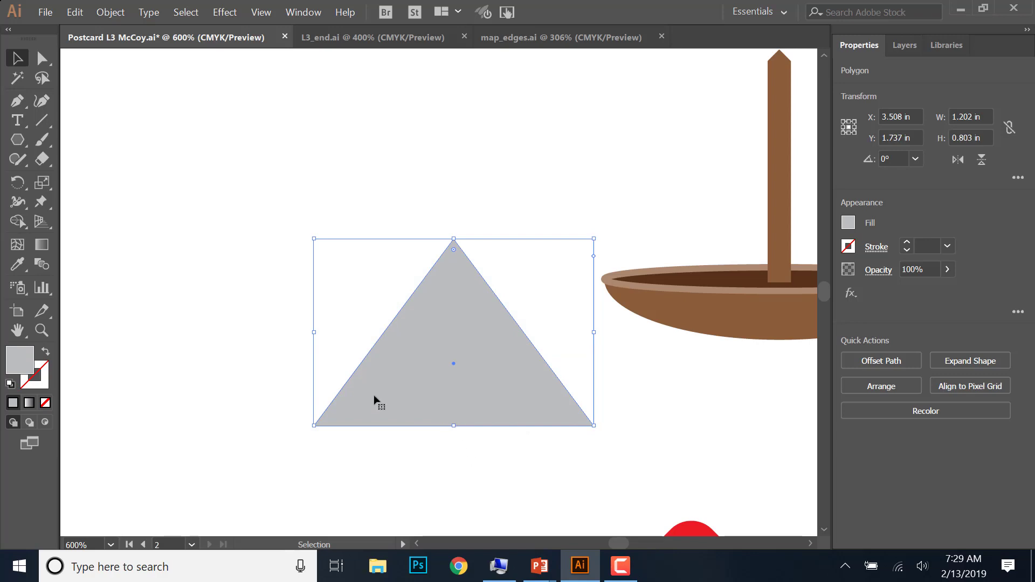
Move the gray triangle up and left to about X 2.813 in, Y 1.325 in, and save the postcard
{"action": "left_click_drag", "start_coordinate": [448, 370], "coordinate": [286, 274]}
{"action": "left_click", "coordinate": [333, 410]}
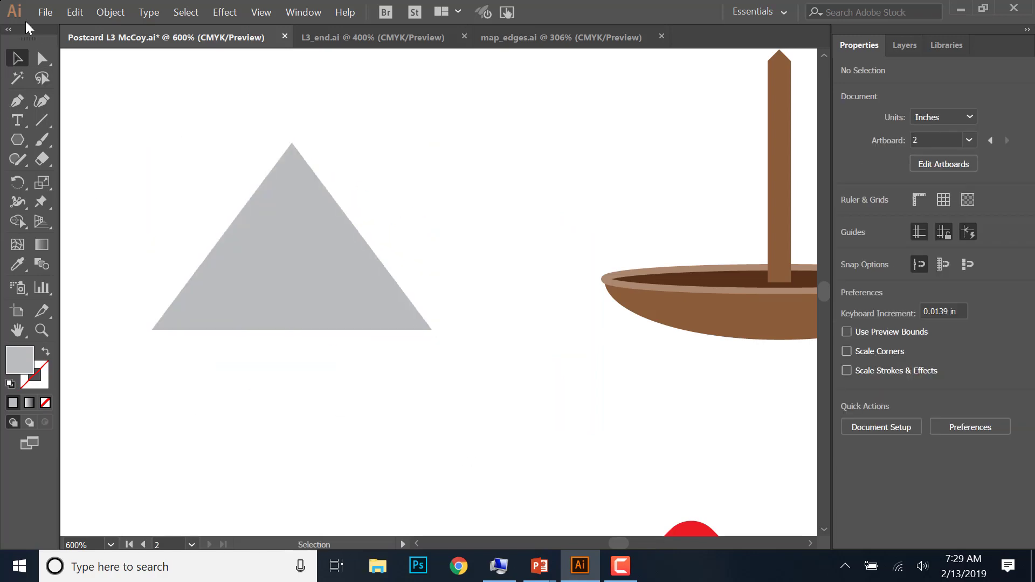
{"action": "left_click", "coordinate": [50, 10]}
{"action": "left_click", "coordinate": [80, 134]}
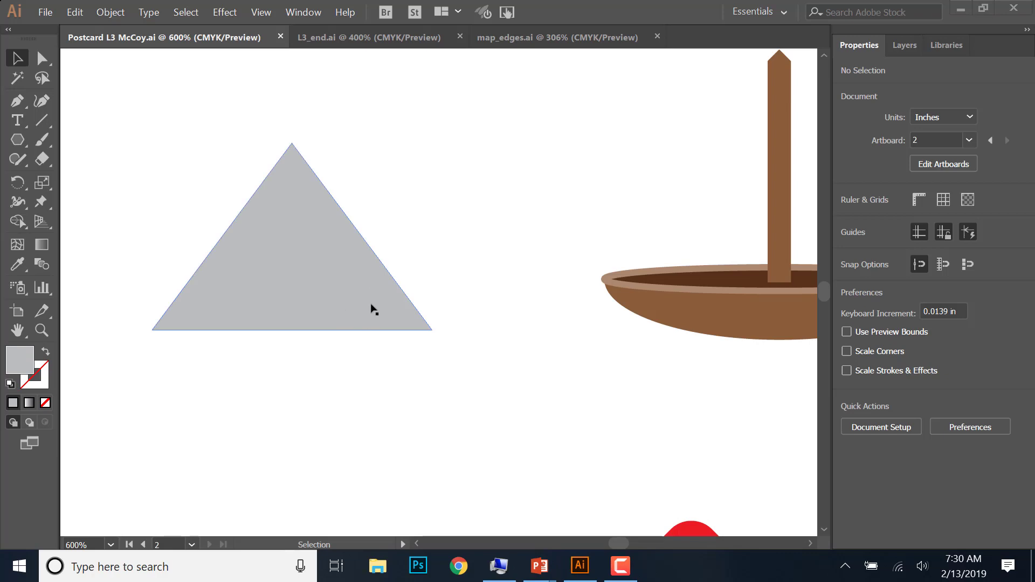
Reflect a copy of the gray triangle across the horizontal axis
{"action": "left_click", "coordinate": [266, 247]}
{"action": "left_click", "coordinate": [115, 12]}
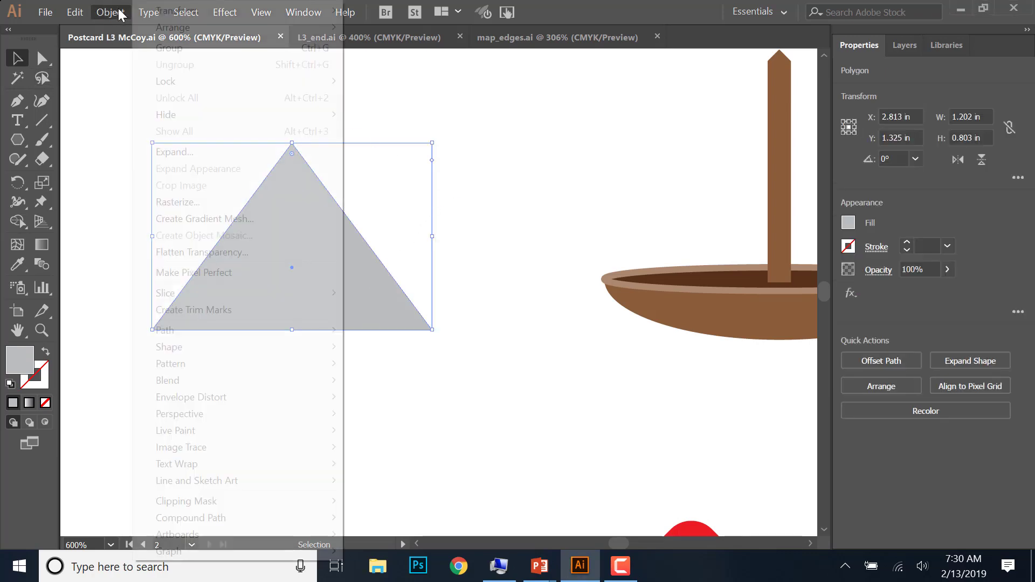
{"action": "mouse_move", "coordinate": [214, 8]}
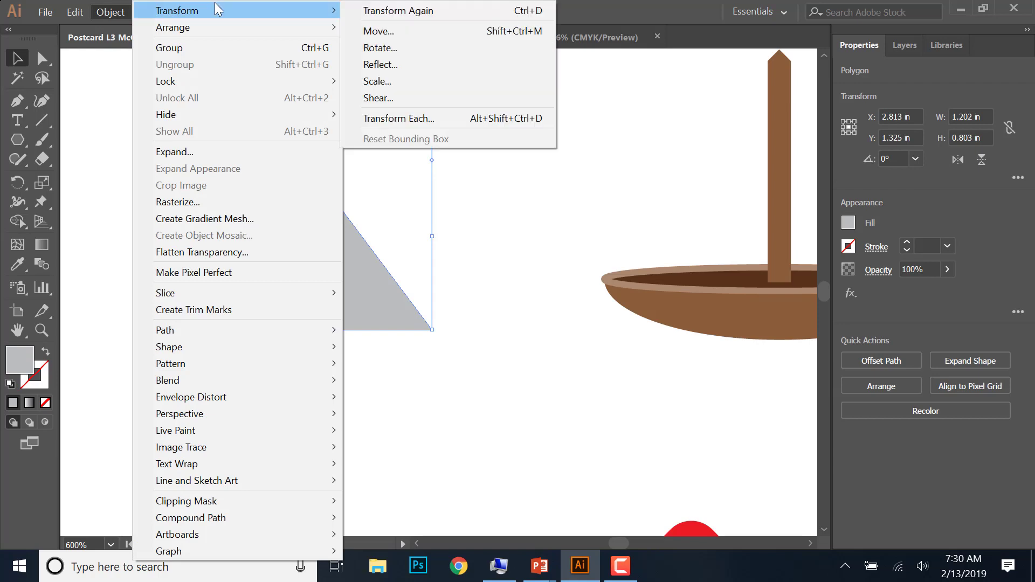
{"action": "left_click", "coordinate": [390, 66]}
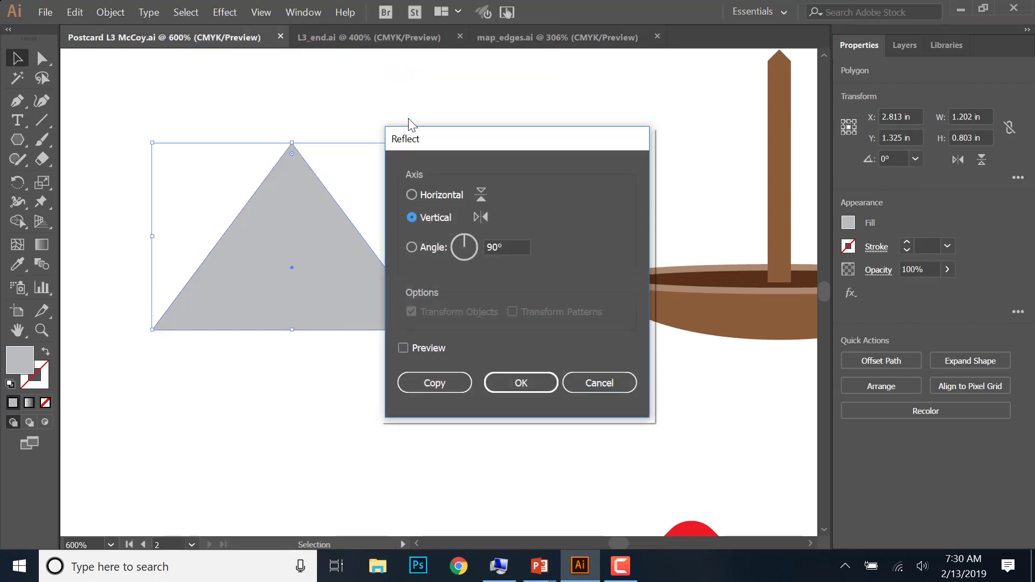
{"action": "left_click", "coordinate": [412, 195]}
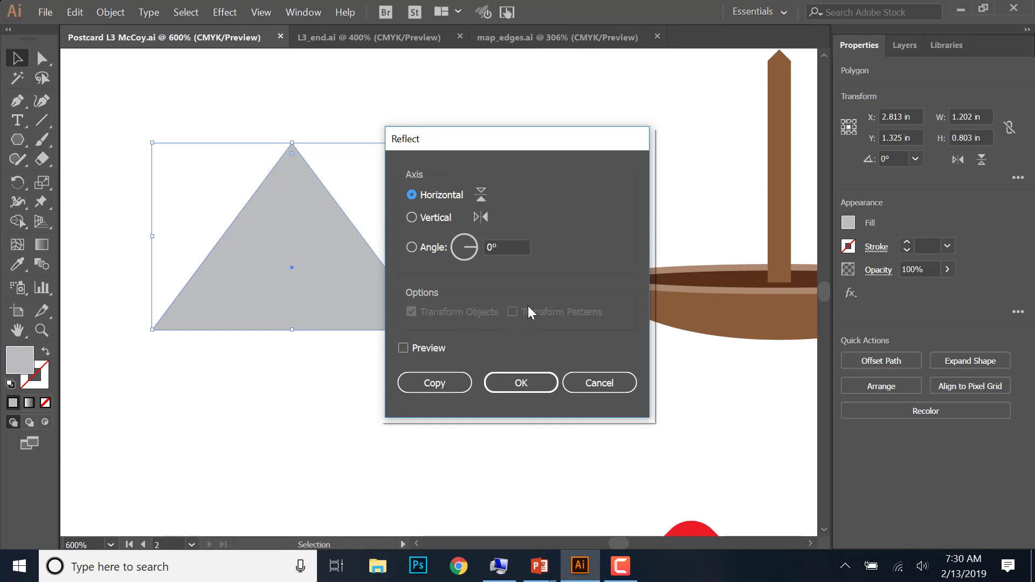
{"action": "left_click", "coordinate": [434, 384]}
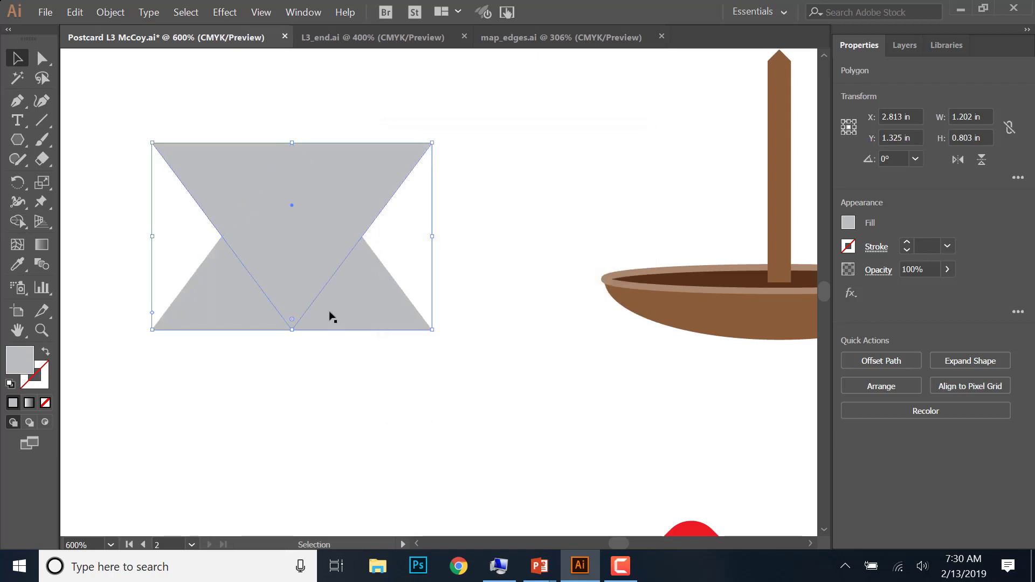
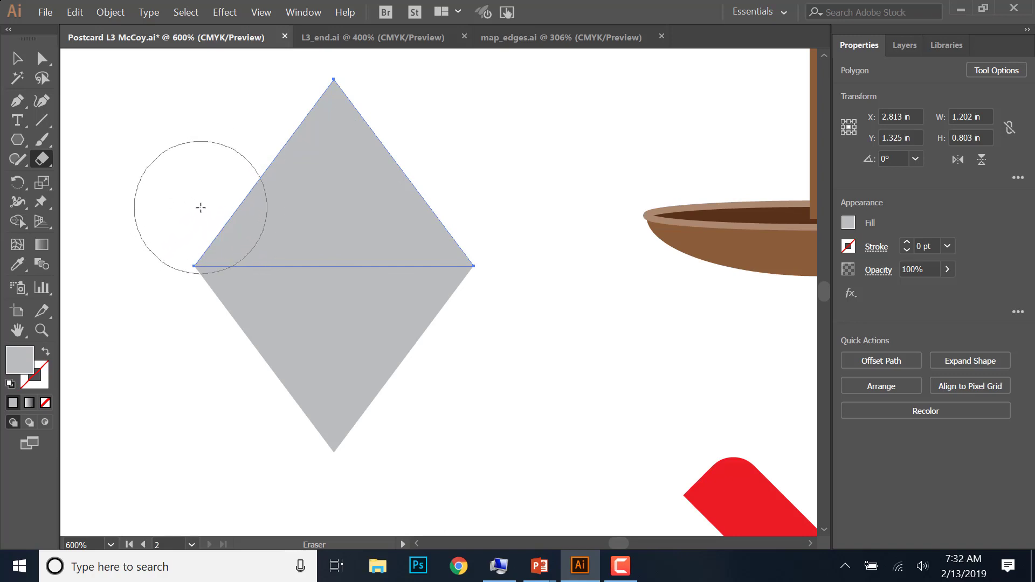
Configure the Eraser tool with a 100° angle and an 8 pt size
{"action": "mouse_move", "coordinate": [201, 206]}
{"action": "left_mouse_down"}
{"action": "mouse_move", "coordinate": [317, 213]}
{"action": "mouse_move", "coordinate": [230, 238]}
{"action": "left_mouse_up"}
{"action": "key", "text": "ctrl+z"}
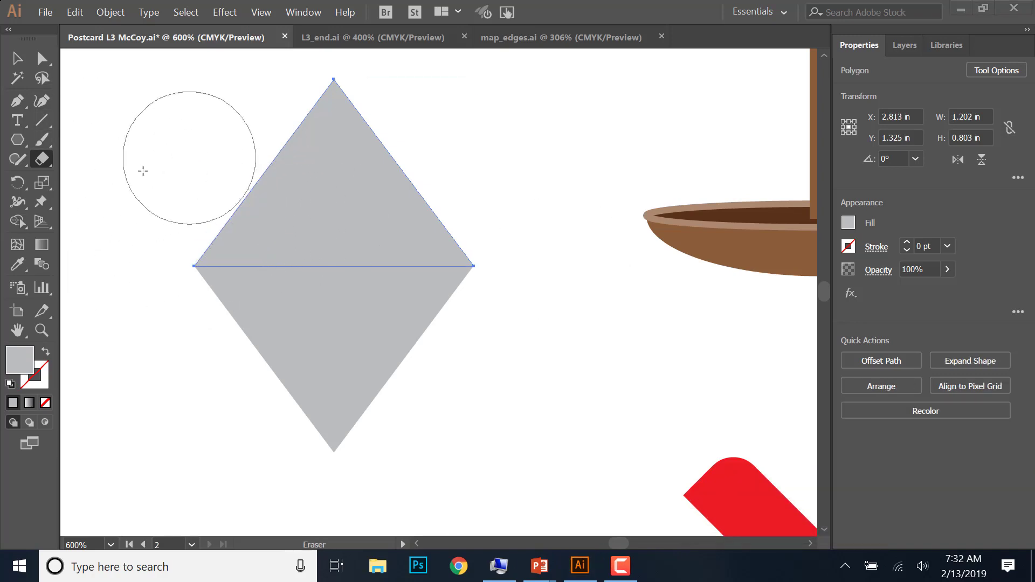
{"action": "double_click", "coordinate": [41, 159]}
{"action": "left_click_drag", "start_coordinate": [92, 209], "coordinate": [81, 206]}
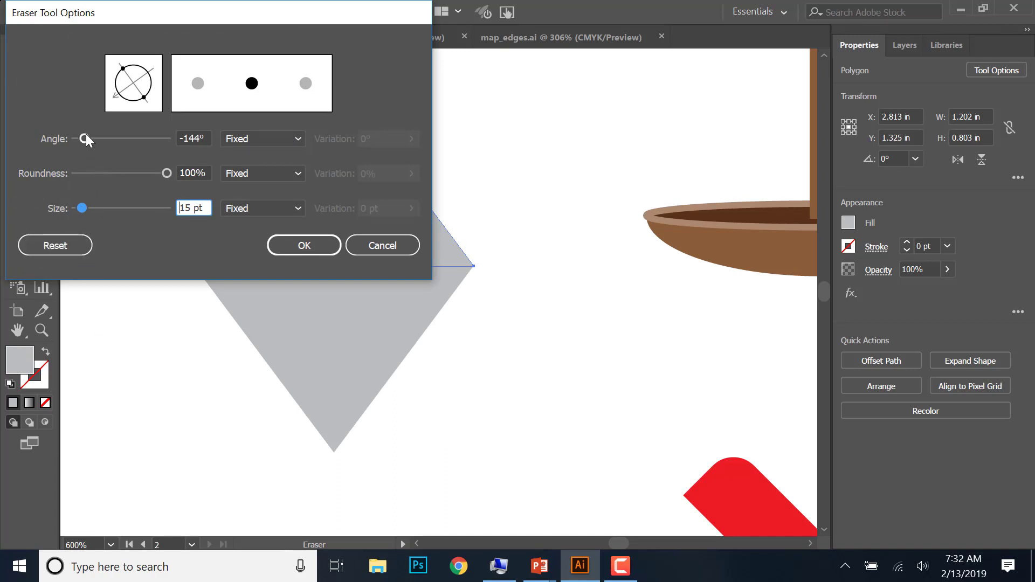
{"action": "left_click_drag", "start_coordinate": [85, 135], "coordinate": [148, 141]}
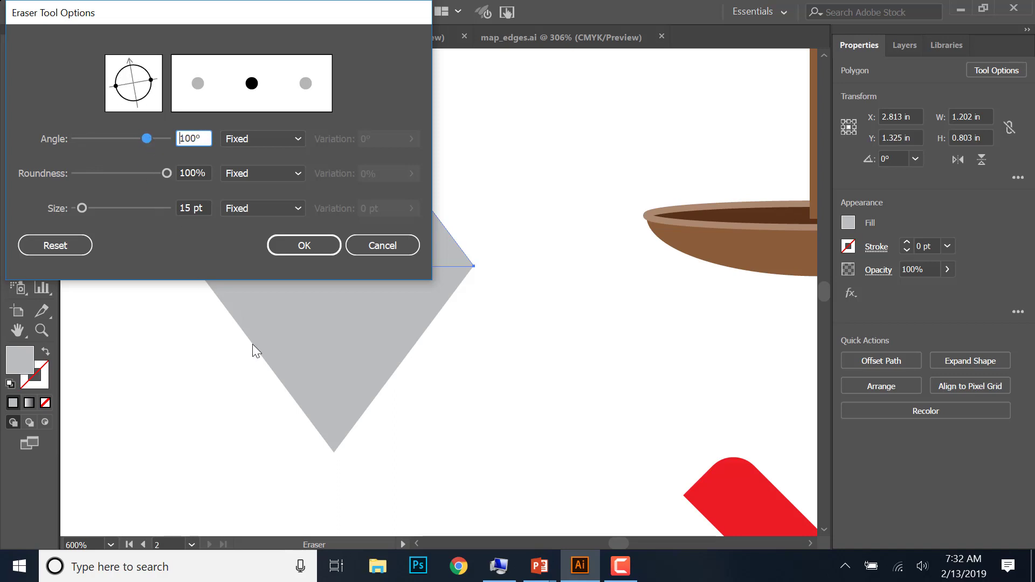
{"action": "left_click", "coordinate": [281, 251]}
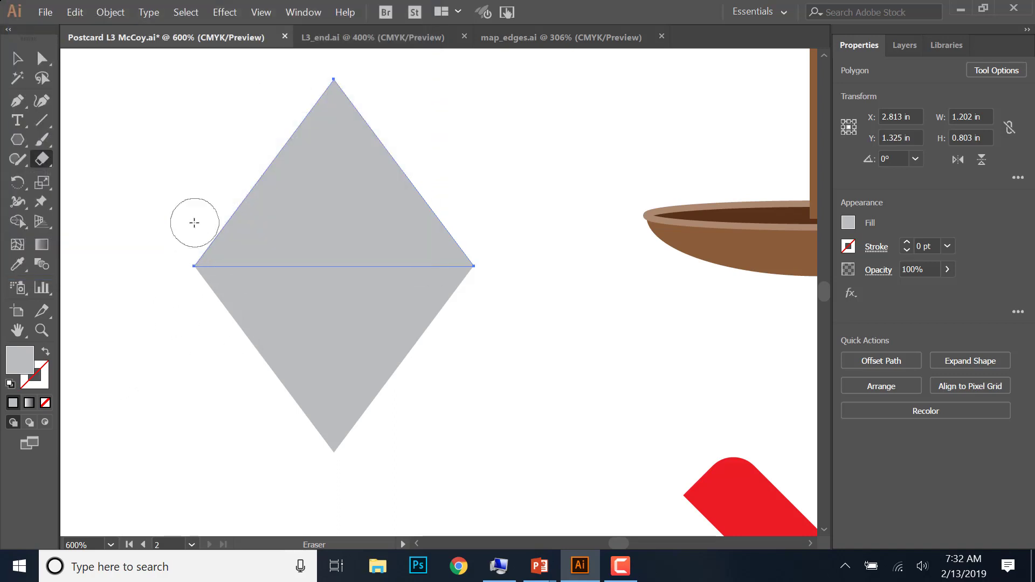
{"action": "double_click", "coordinate": [43, 158]}
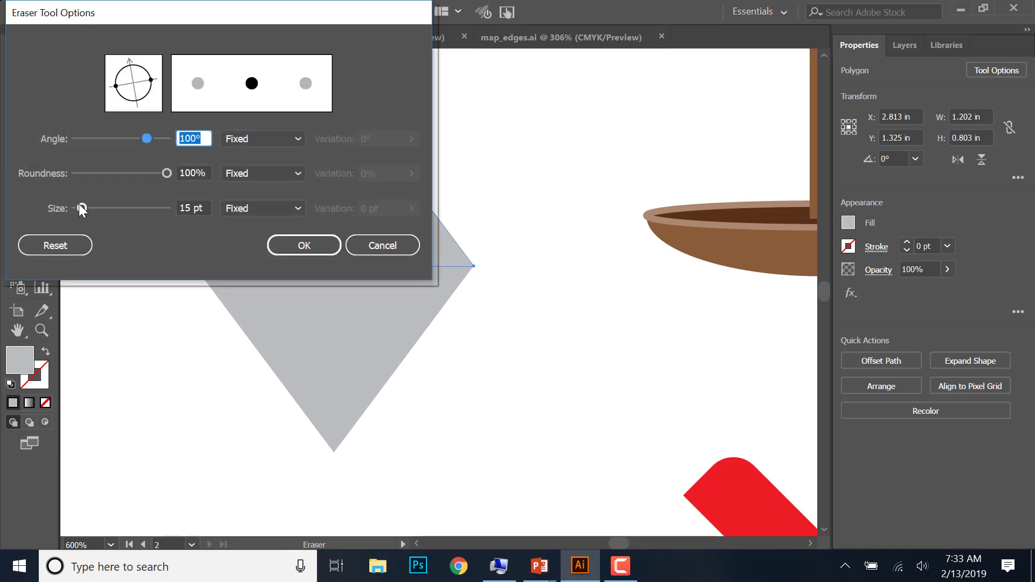
{"action": "left_click_drag", "start_coordinate": [82, 208], "coordinate": [79, 208]}
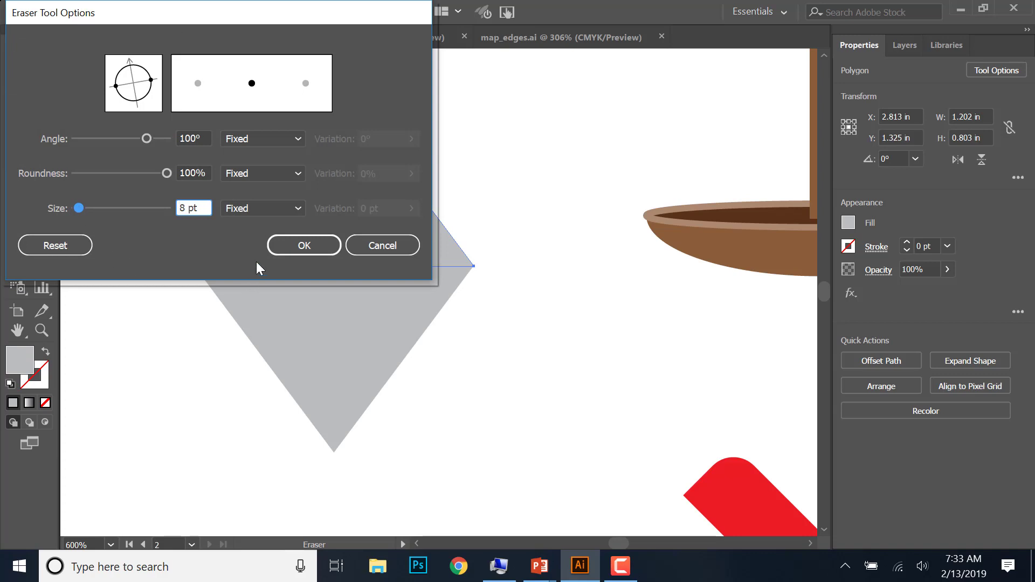
{"action": "left_click", "coordinate": [279, 247]}
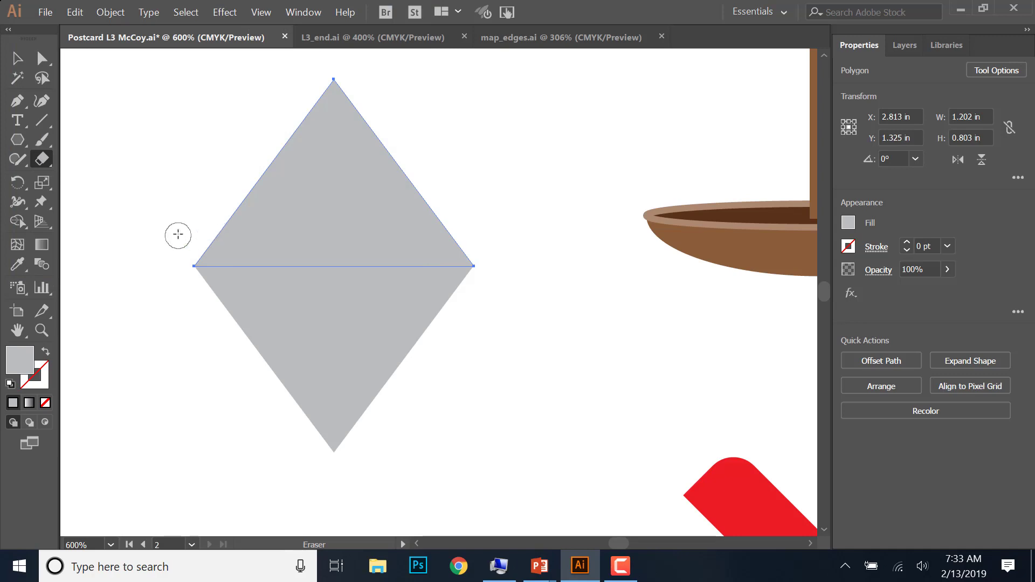
Erase a straight horizontal strip across the upper triangle just above the diamond's middle and delete the cut-off tip
{"action": "left_click_drag", "start_coordinate": [206, 227], "coordinate": [487, 228]}
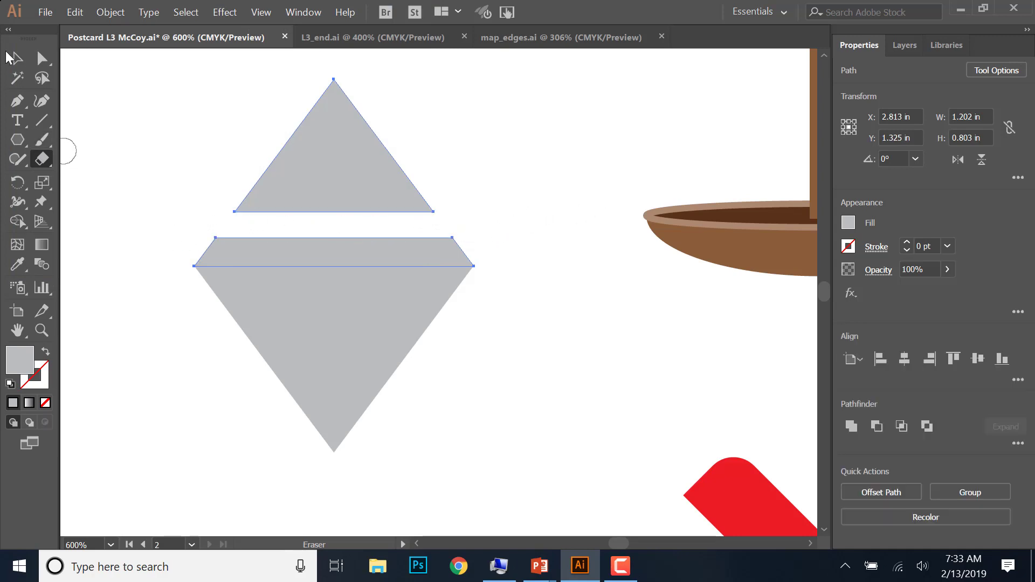
{"action": "left_click", "coordinate": [16, 58]}
{"action": "left_click", "coordinate": [634, 156]}
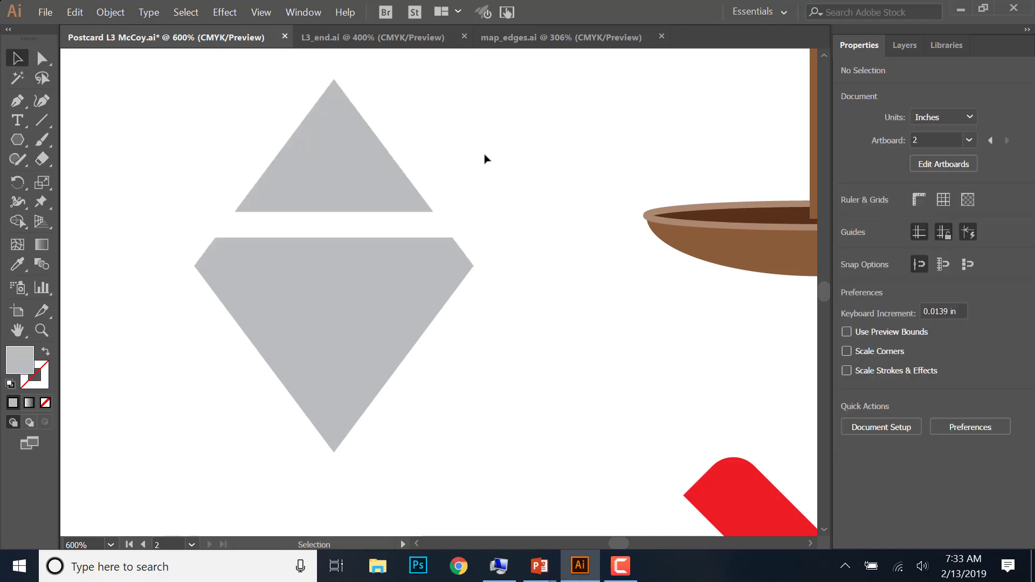
{"action": "left_click", "coordinate": [355, 163]}
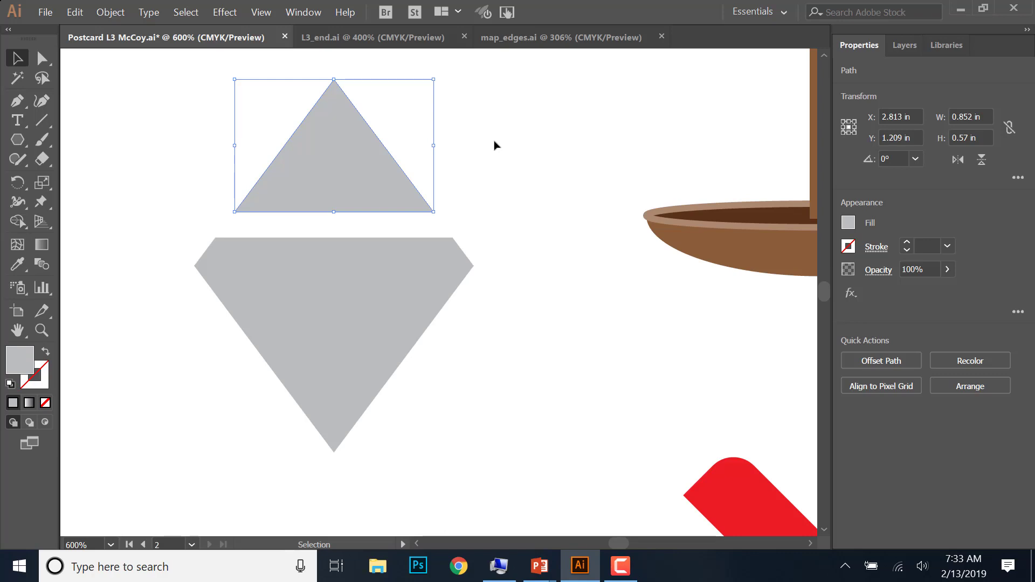
{"action": "key", "text": "Delete"}
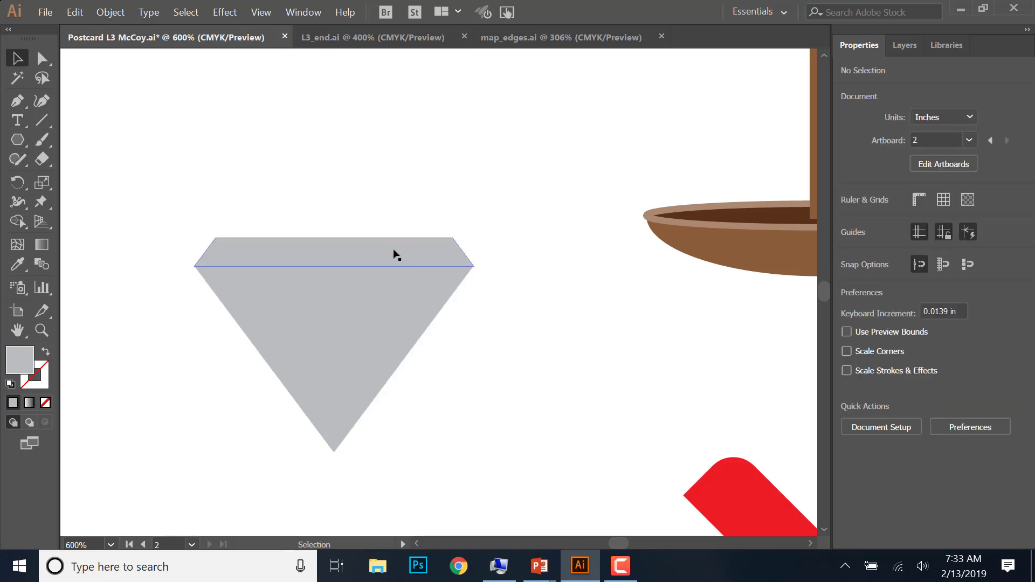
Fill the narrow band on top of the gem with a very light gray of CMYK 0, 0, 0, 5
{"action": "left_click", "coordinate": [335, 257]}
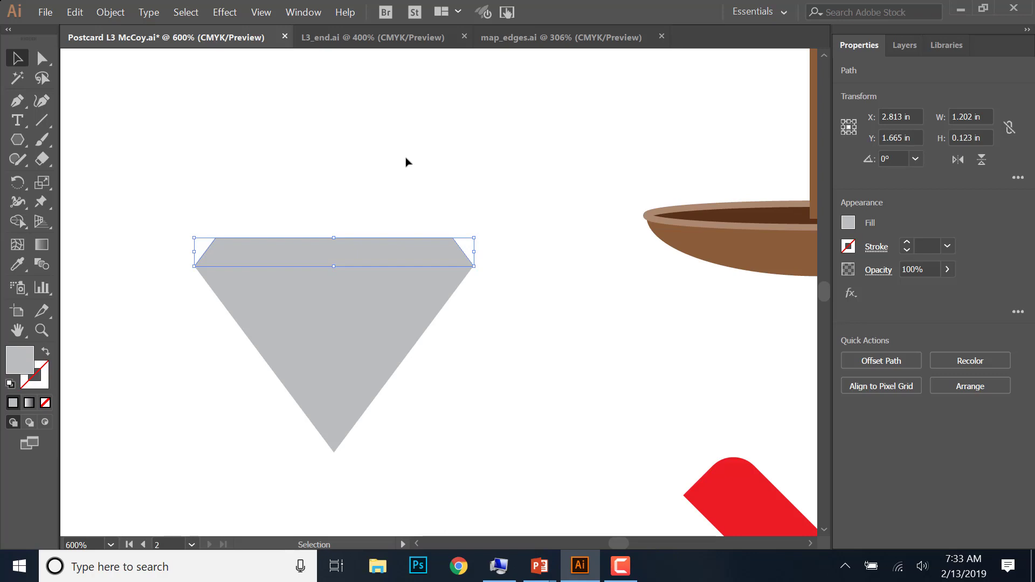
{"action": "double_click", "coordinate": [24, 362]}
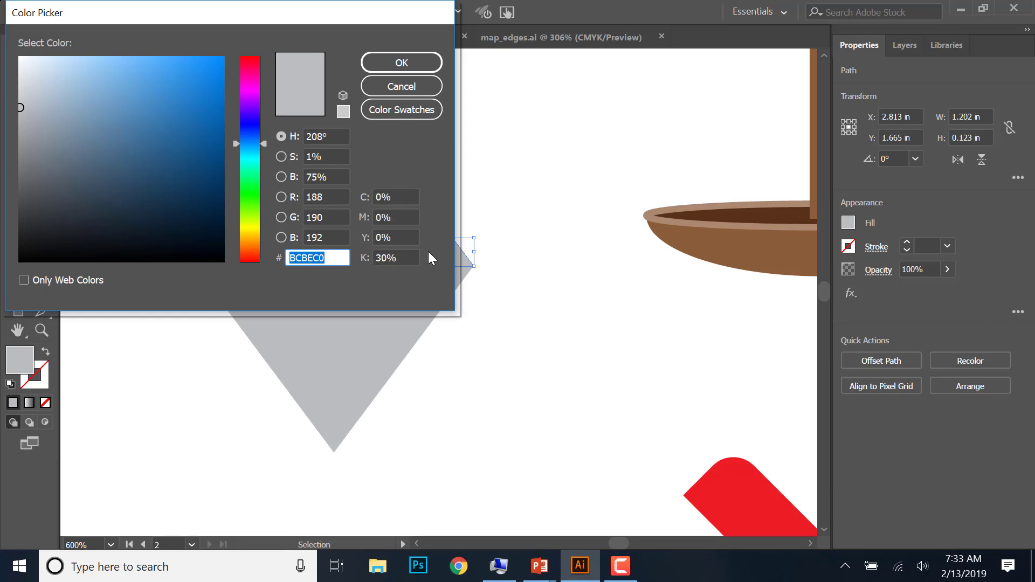
{"action": "left_click", "coordinate": [395, 259]}
{"action": "left_click_drag", "start_coordinate": [394, 259], "coordinate": [369, 262]}
{"action": "type", "text": "5"}
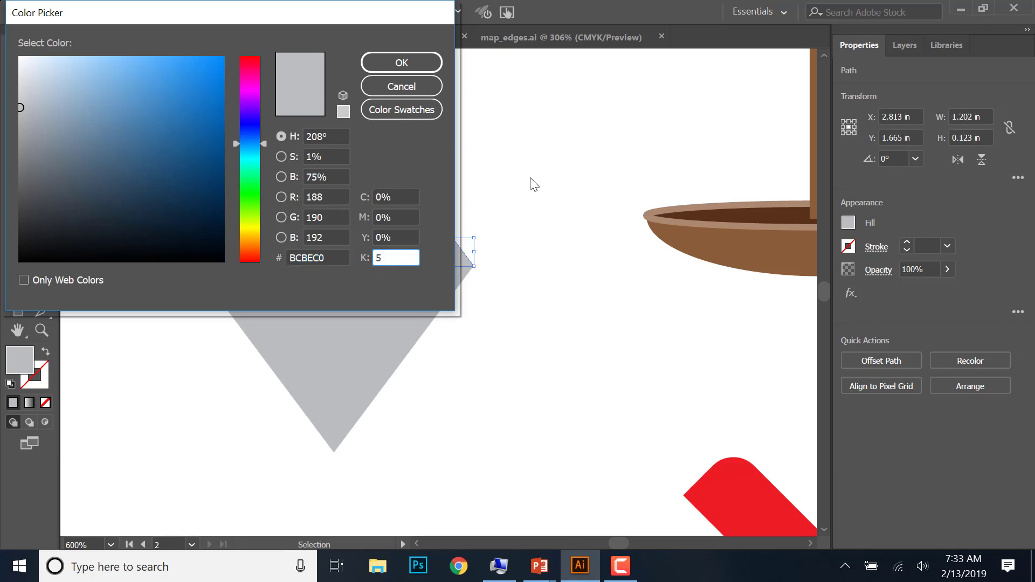
{"action": "left_click", "coordinate": [404, 64]}
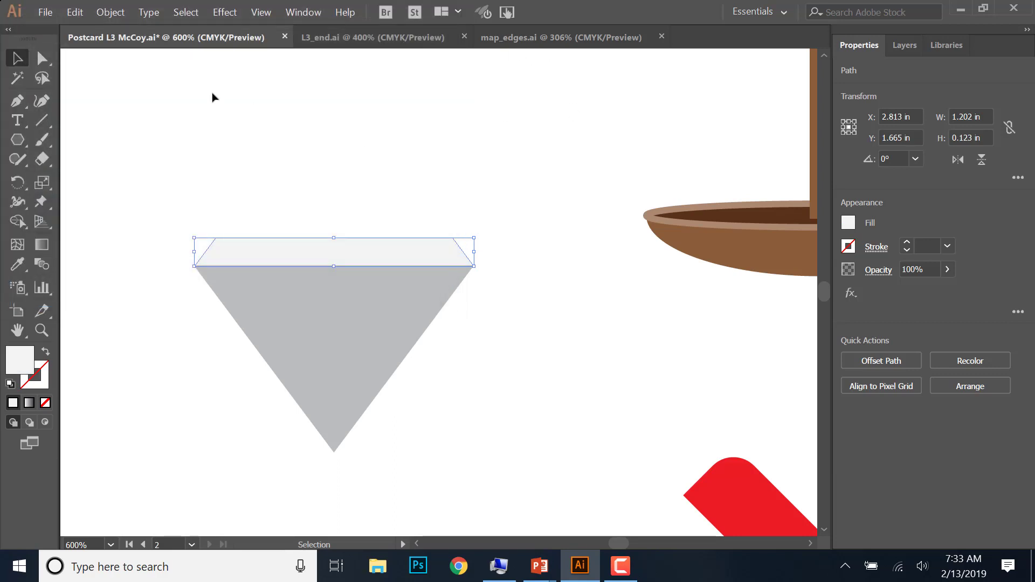
{"action": "left_click", "coordinate": [348, 167]}
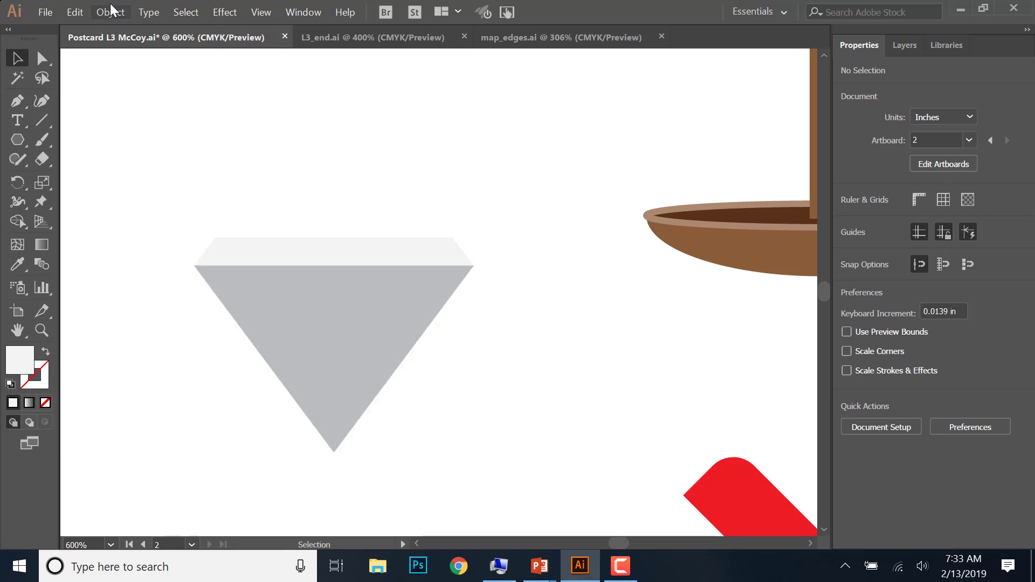
Save the postcard and open the Save As dialog for it
{"action": "left_click", "coordinate": [56, 13]}
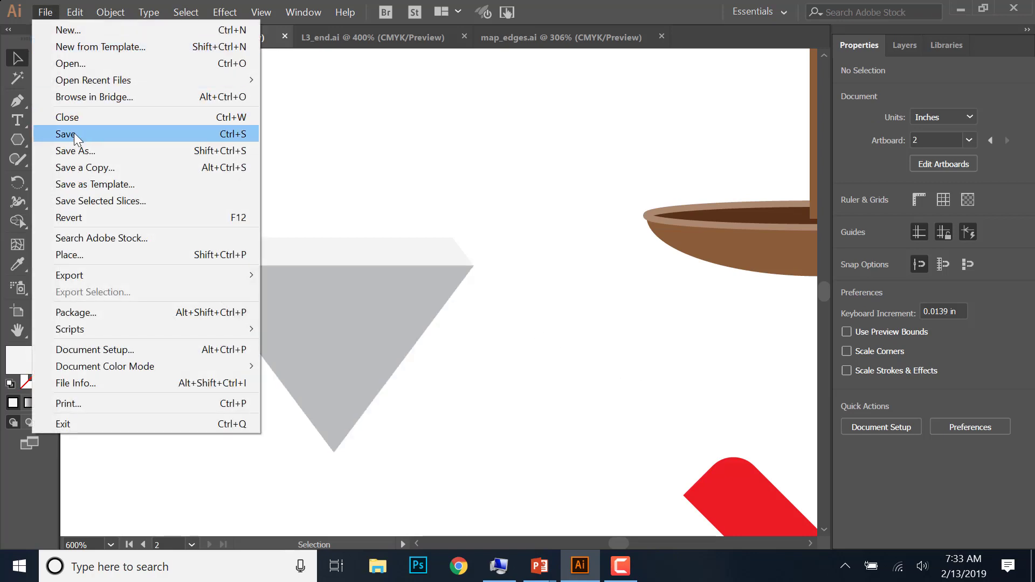
{"action": "left_click", "coordinate": [71, 134]}
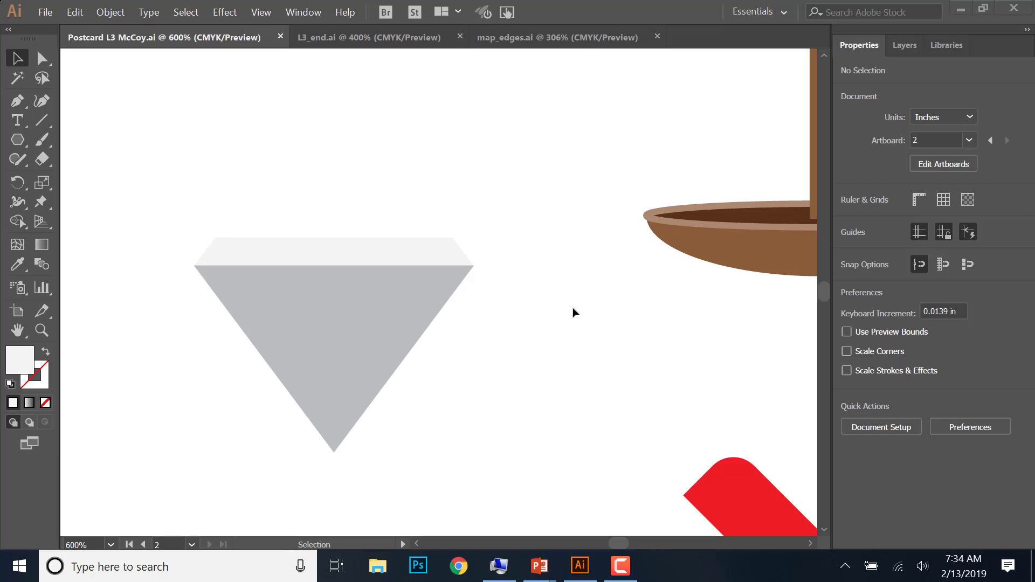
{"action": "left_click", "coordinate": [54, 12]}
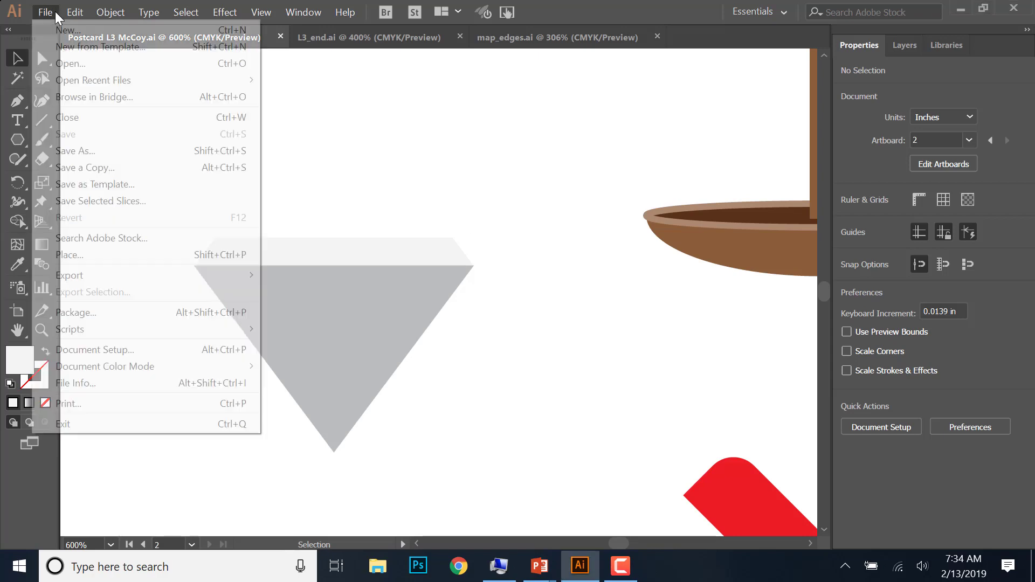
{"action": "left_click", "coordinate": [83, 151]}
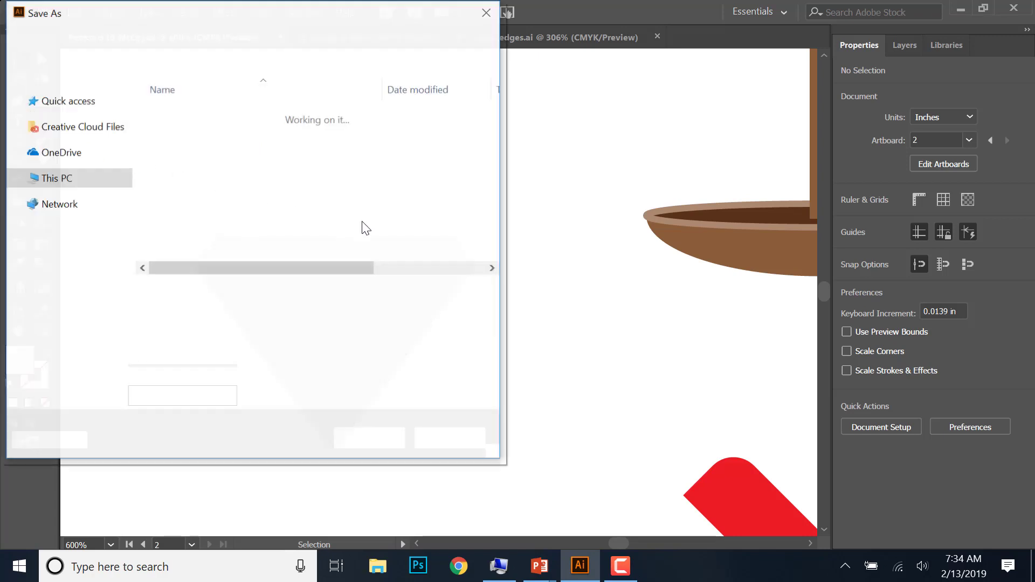